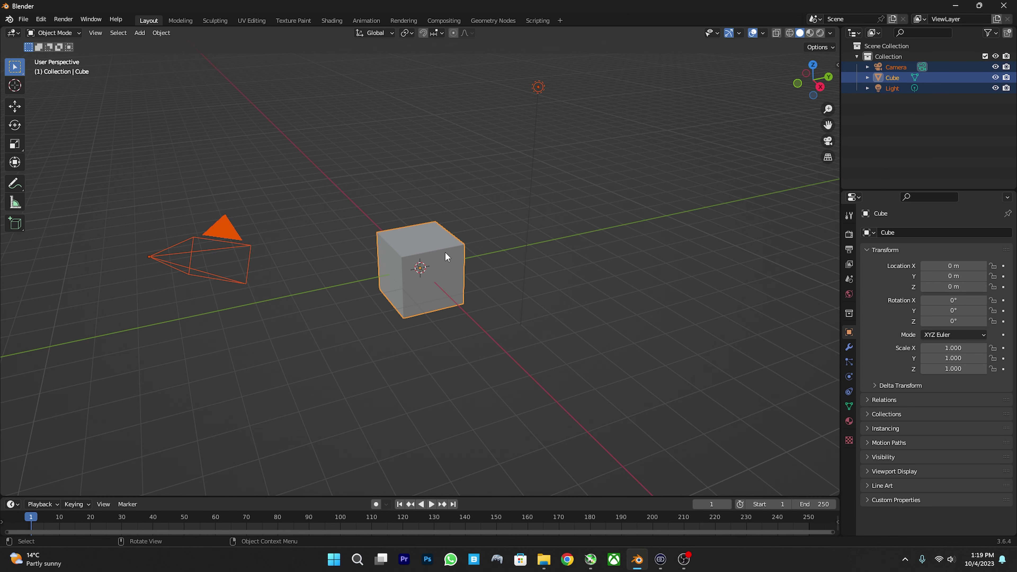
Delete the default camera, cube and light, leaving only the empty Collection.
key(Delete)
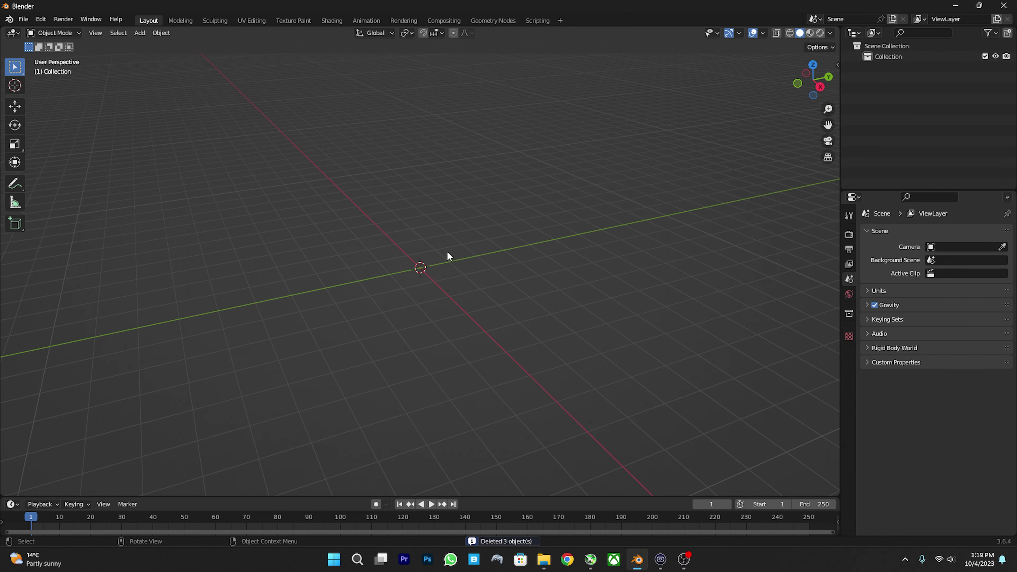
middle_drag(464, 254, 447, 250)
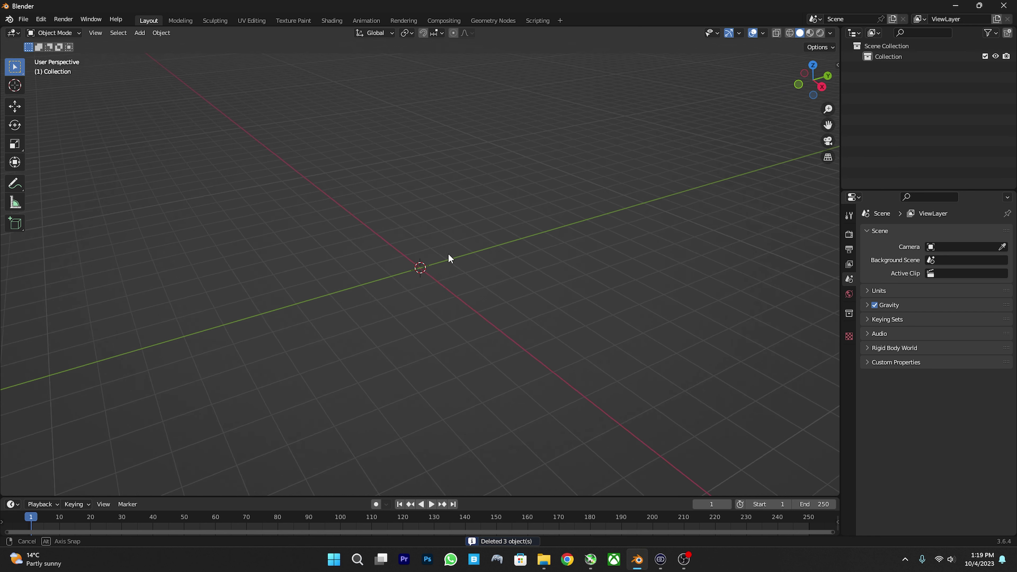
middle_drag(569, 231, 392, 210)
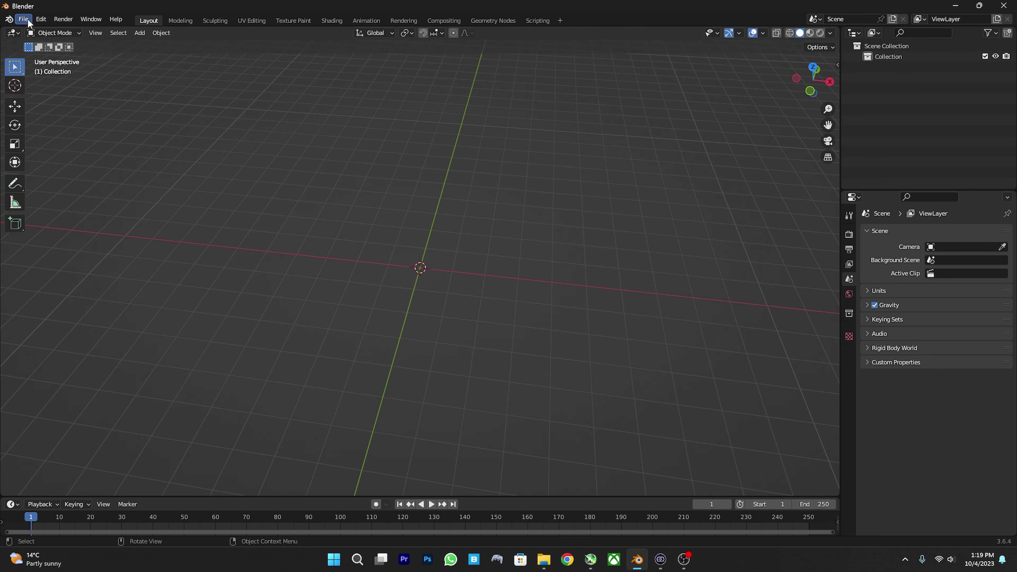
click(41, 21)
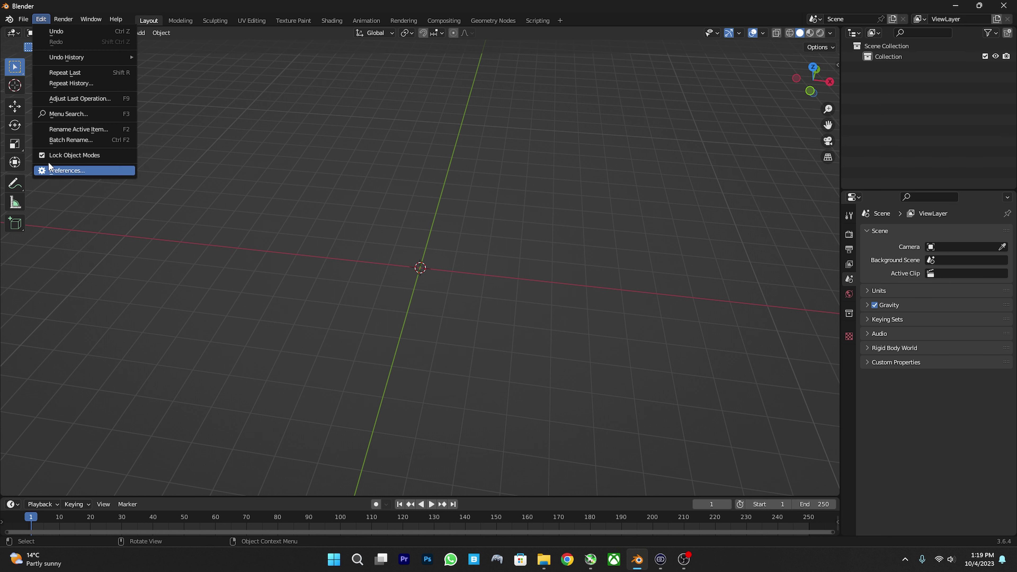
click(53, 172)
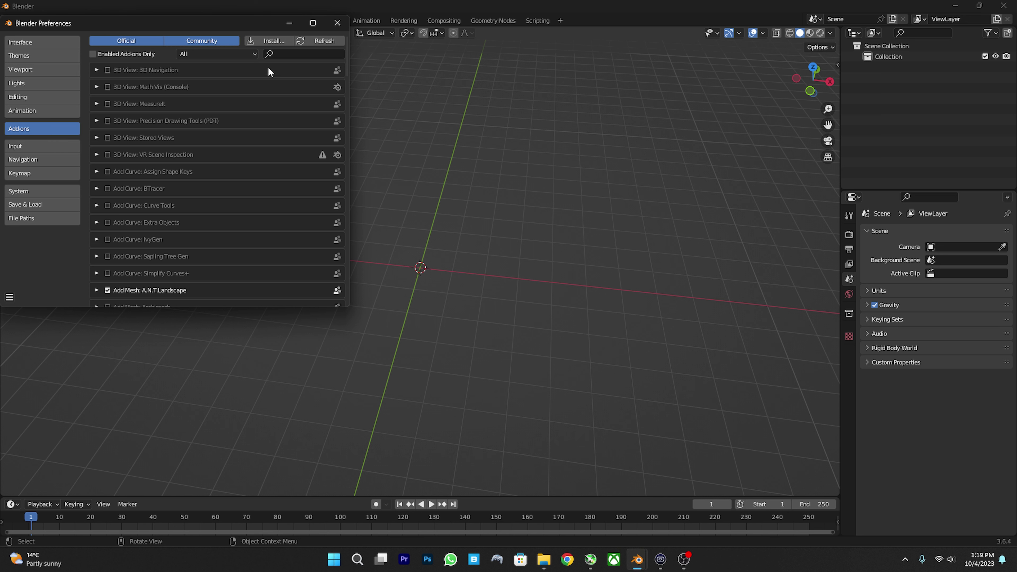
click(287, 54)
text(lands)
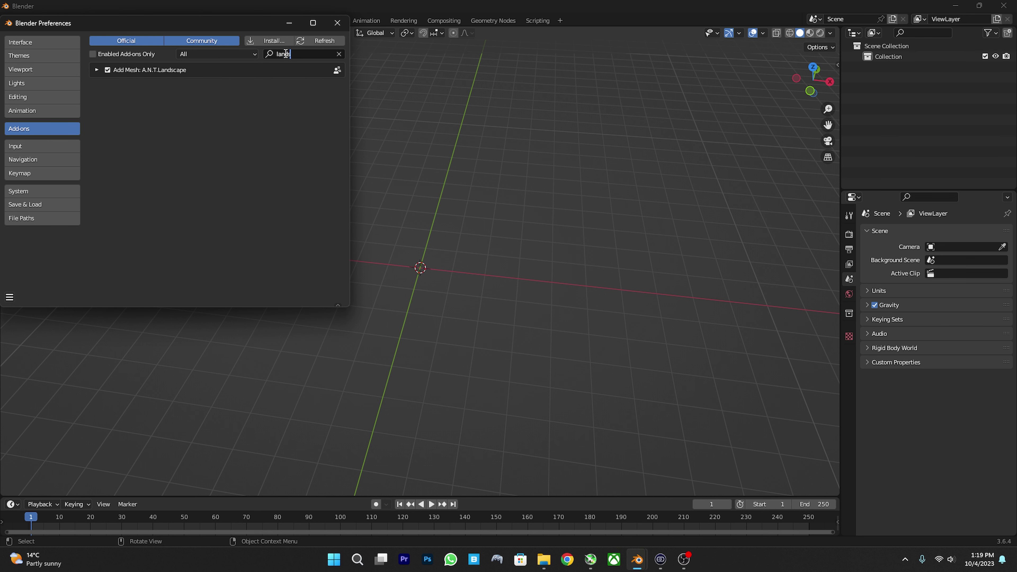
click(96, 71)
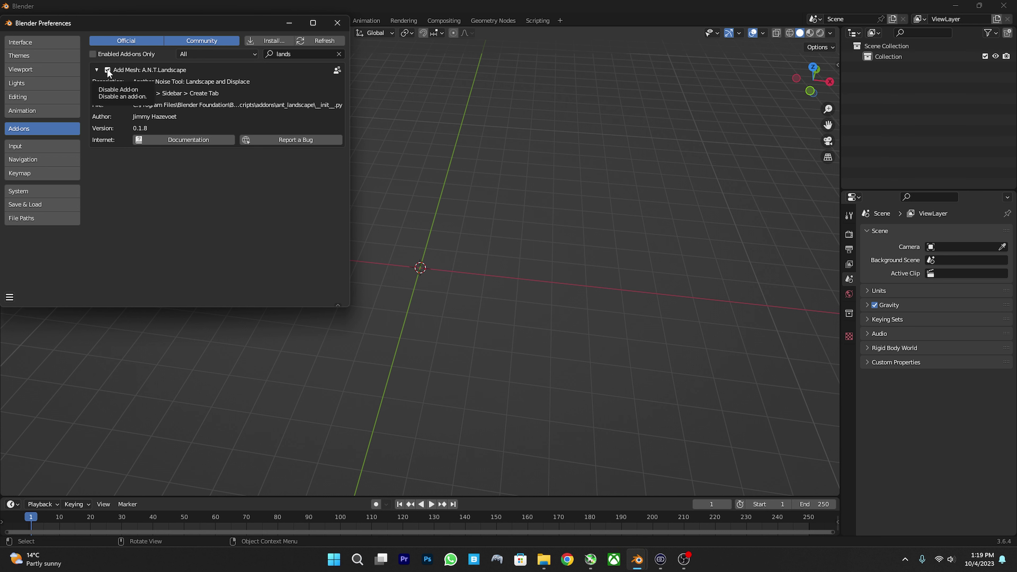
click(337, 23)
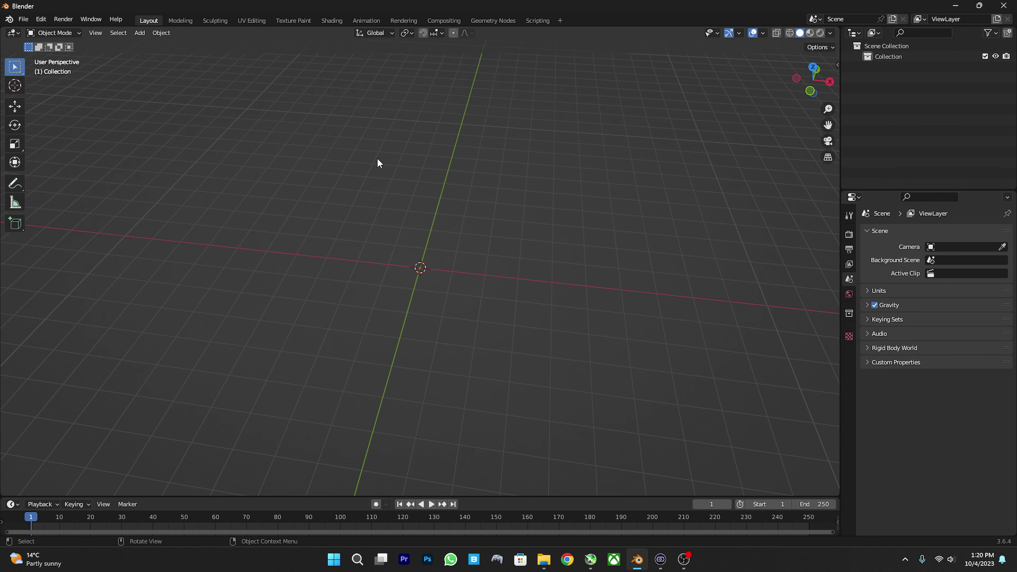
Add a Mesh > Landscape terrain at the origin and orbit to inspect it.
middle_drag(377, 159, 375, 187)
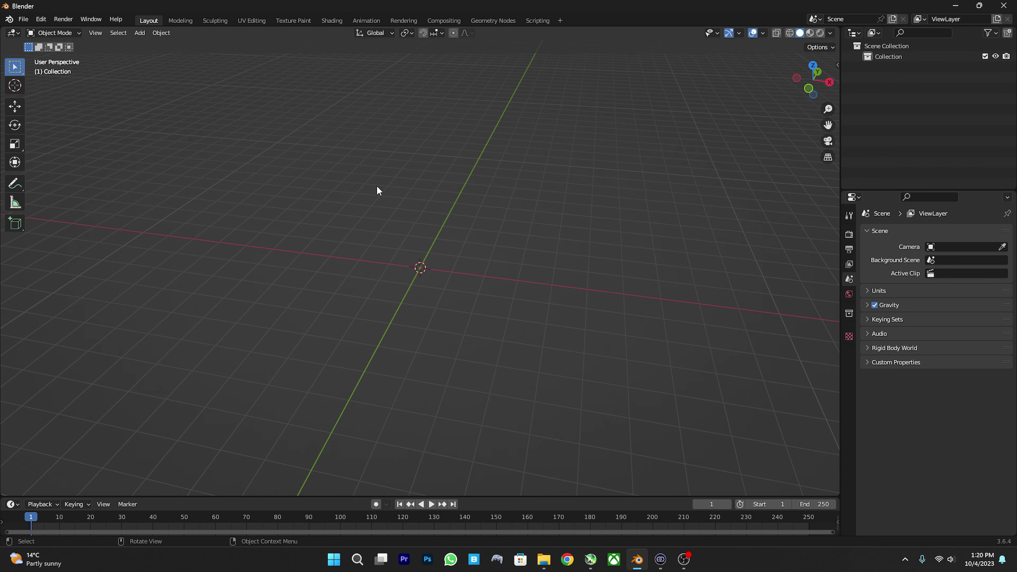
key(shift+a)
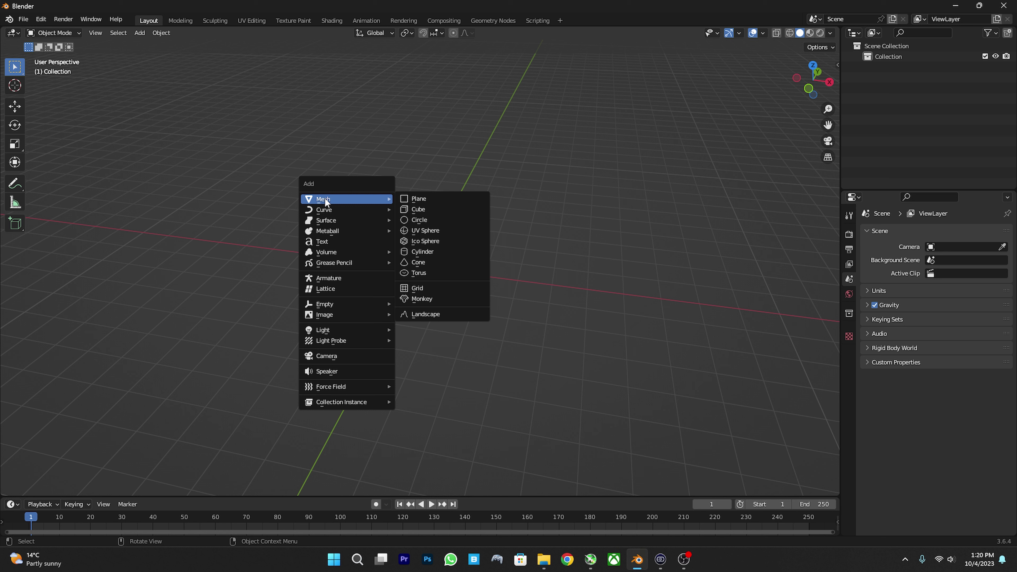
click(412, 315)
mouse_move(437, 255)
middle_down()
mouse_move(380, 250)
mouse_move(441, 237)
mouse_move(269, 337)
middle_up()
scroll(380, 250, up, 5)
scroll(420, 257, up, 4)
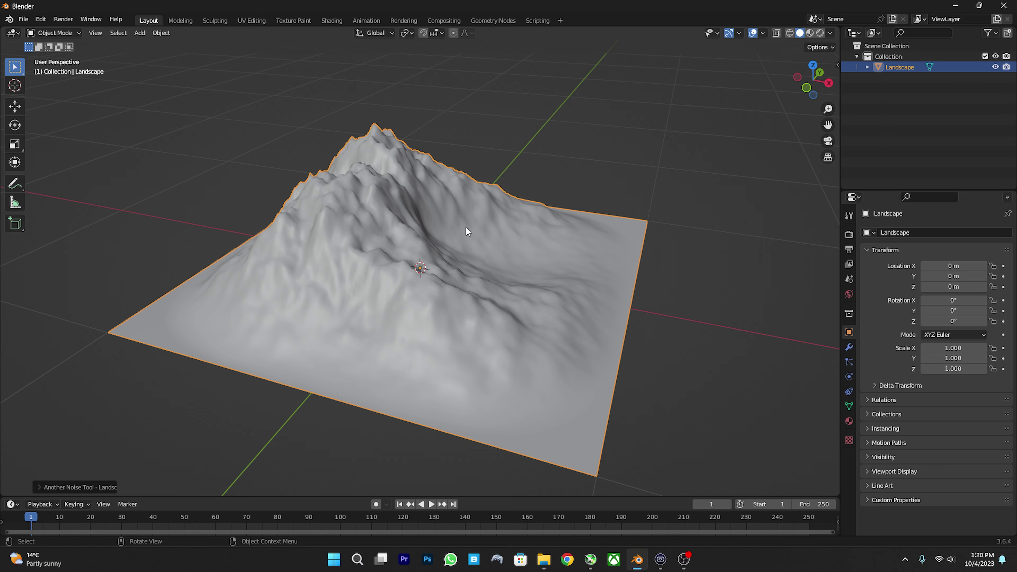
mouse_move(466, 231)
middle_down()
mouse_move(295, 224)
mouse_move(352, 227)
mouse_move(615, 175)
middle_up()
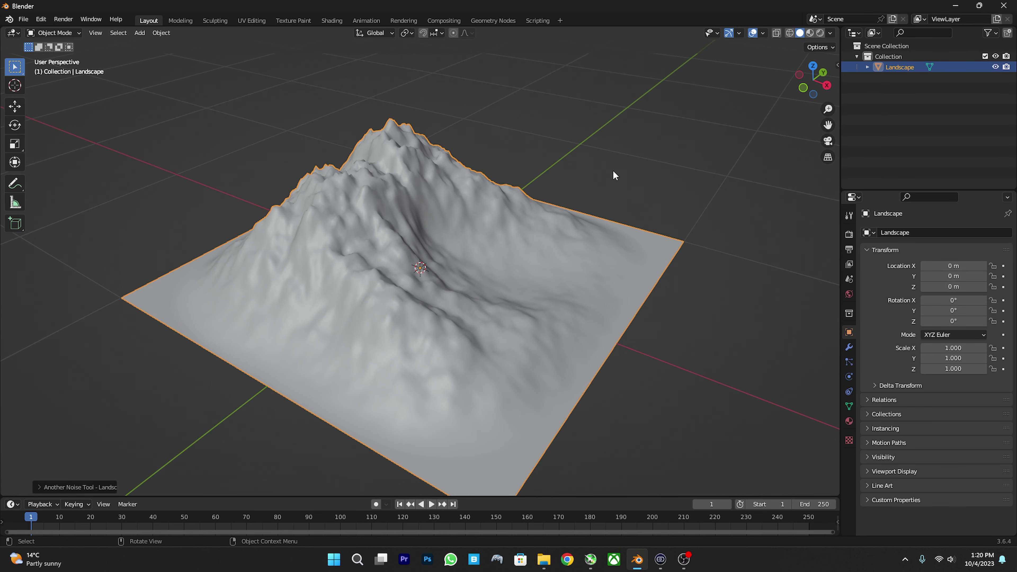
Apply the 'gully' operator preset to the landscape for a Marble-noise ridge.
click(60, 489)
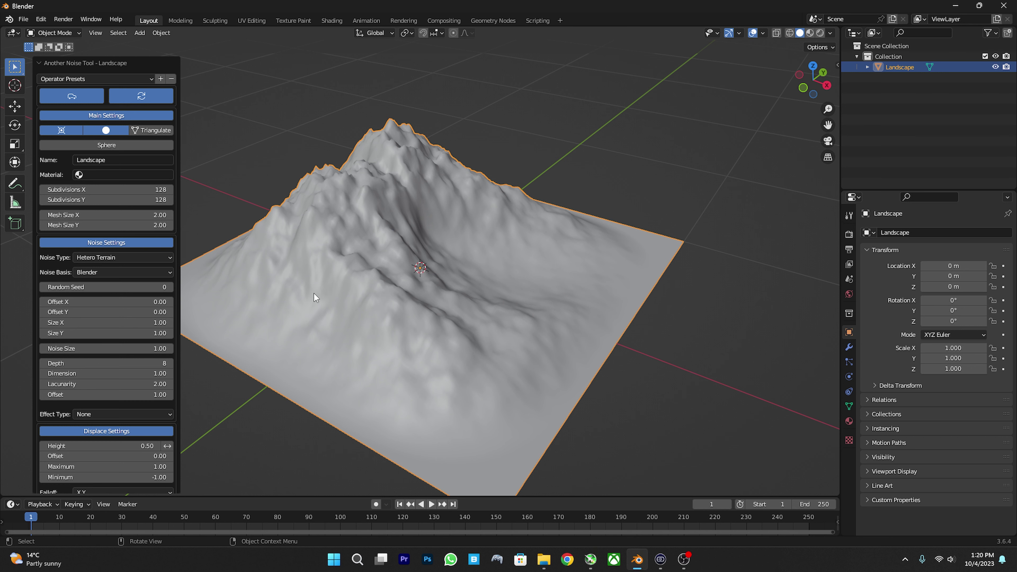
middle_drag(489, 297, 320, 280)
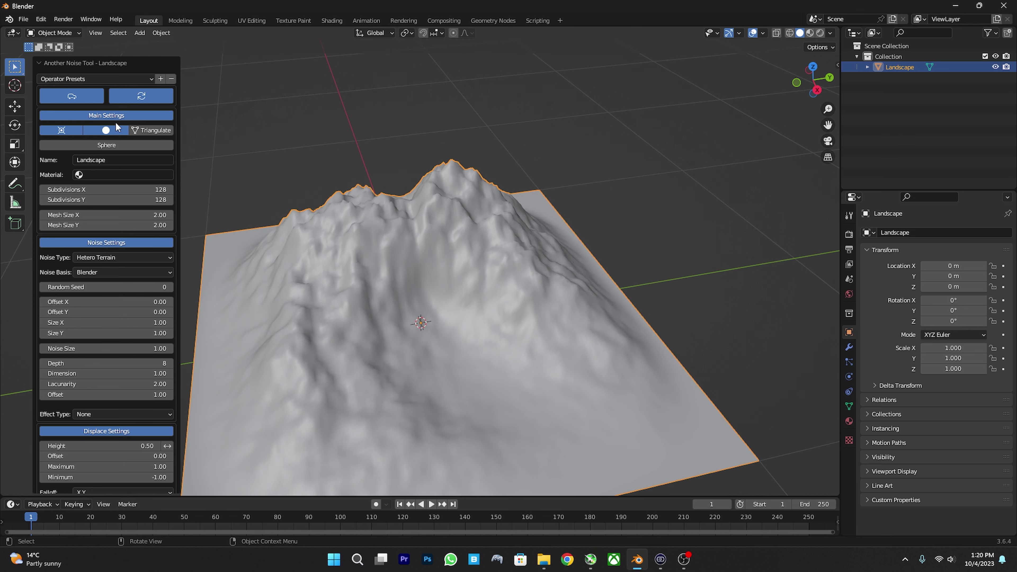
click(87, 81)
click(58, 82)
click(72, 79)
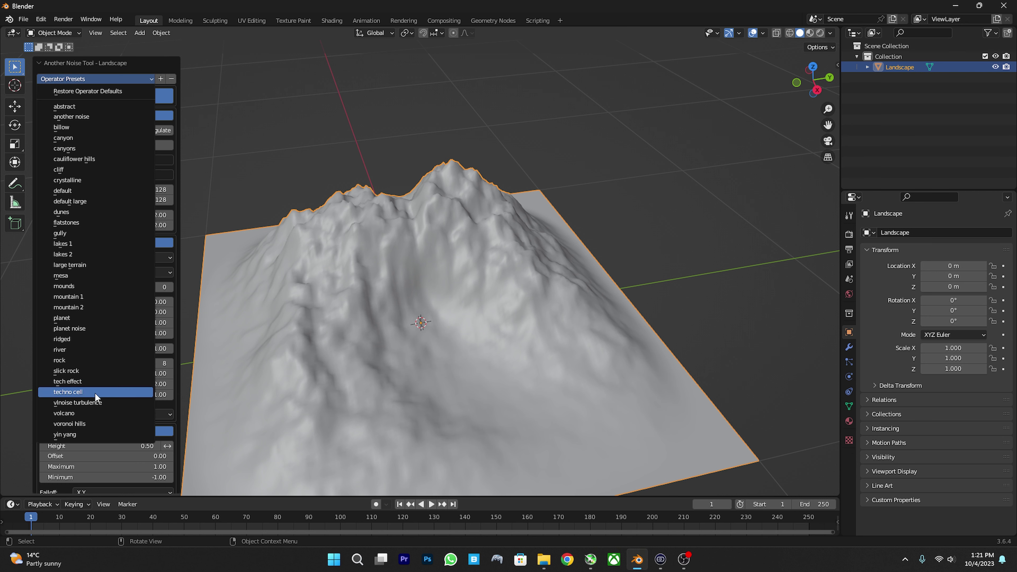
click(89, 234)
scroll(381, 195, down, 4)
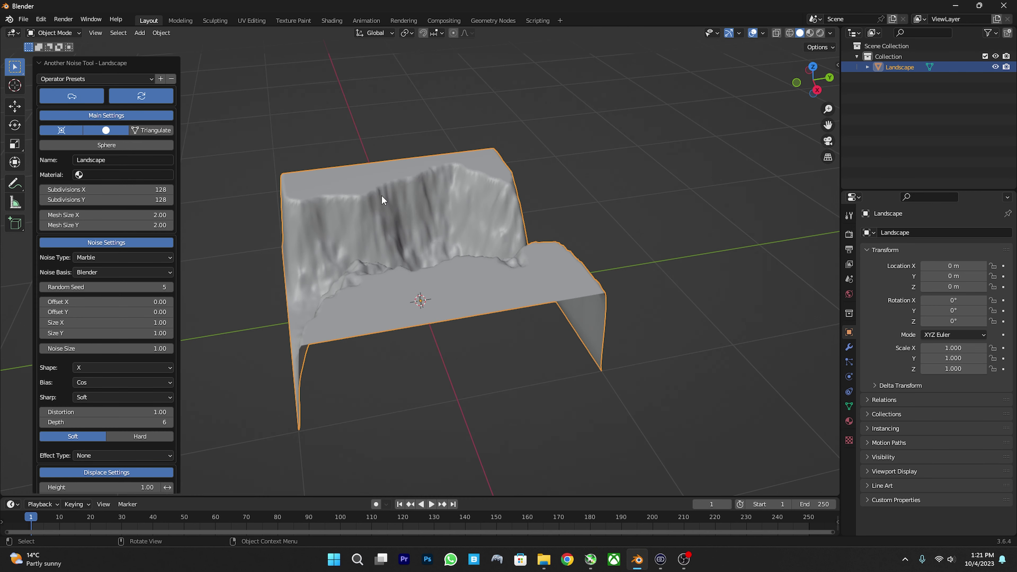
mouse_move(381, 195)
middle_down()
mouse_move(489, 189)
mouse_move(468, 233)
middle_up()
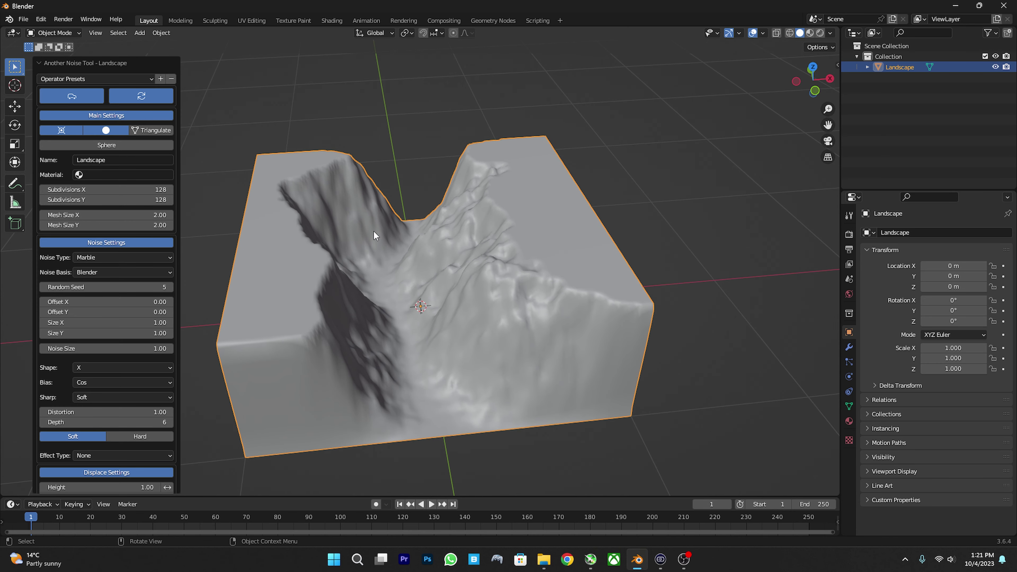
scroll(121, 296, down, 1)
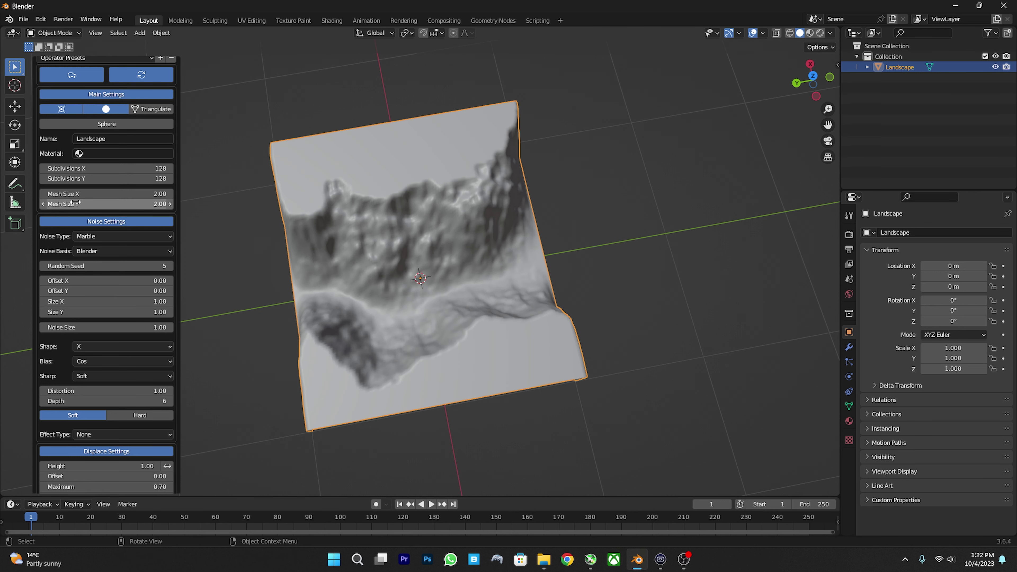
Stretch the landscape to Mesh Size Y 5.48, keeping Mesh Size X at 2.00.
drag(80, 205, 208, 205)
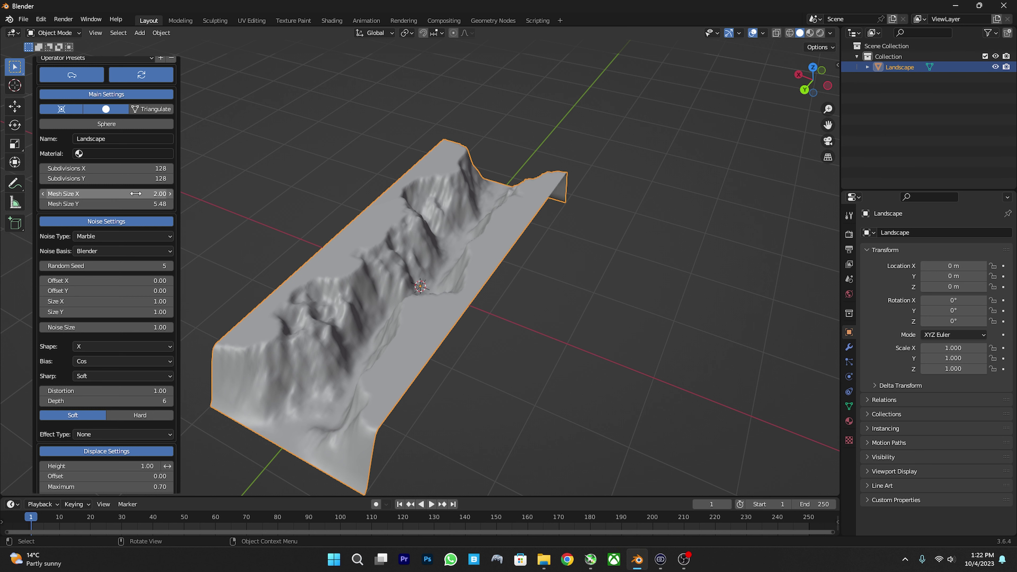
scroll(207, 196, down, 4)
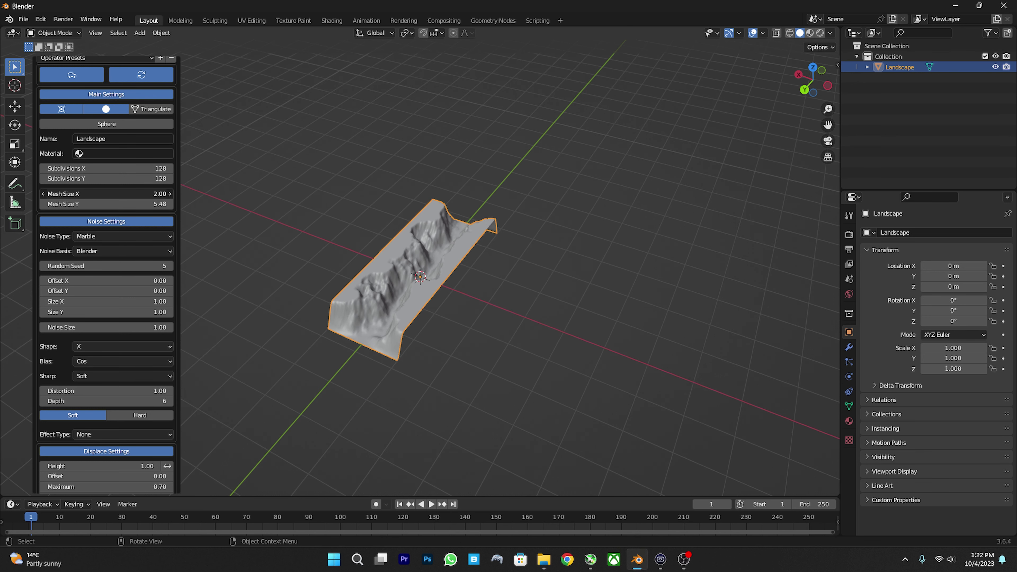
drag(94, 194, 156, 194)
key(Escape)
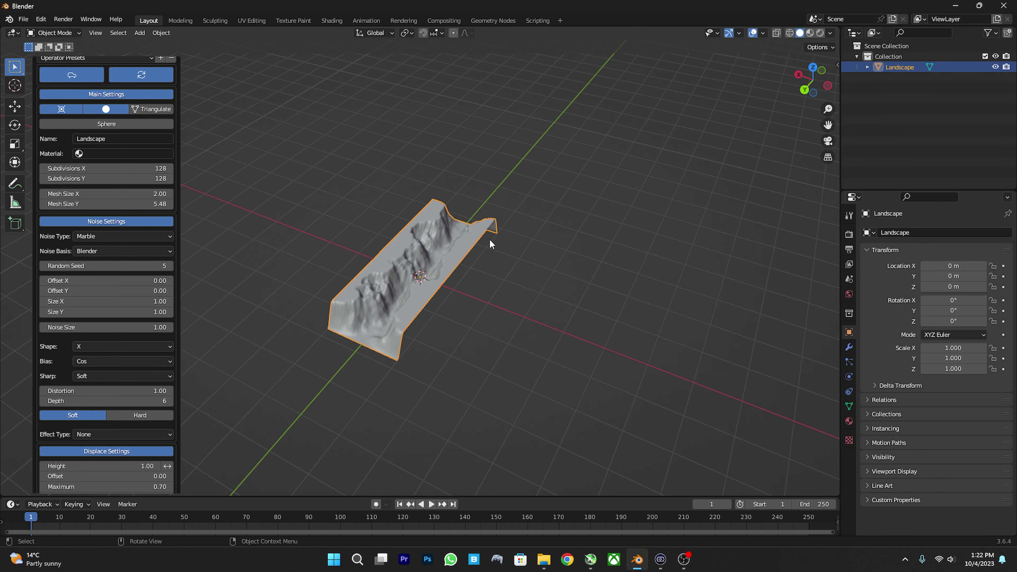
scroll(301, 281, up, 2)
scroll(115, 294, down, 3)
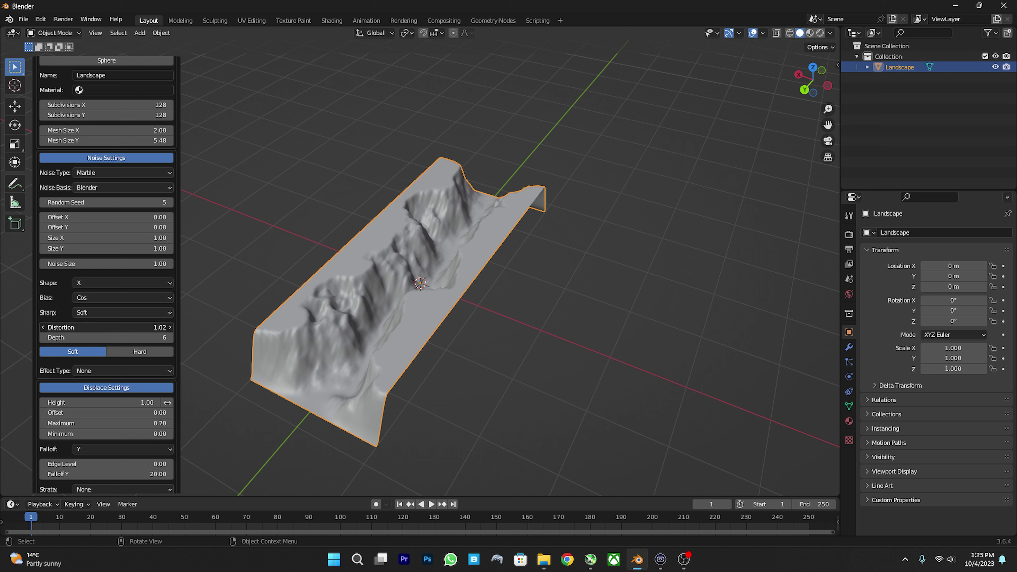
Tune the terrain displacement to Height 0.77 and Offset 0.08.
mouse_move(106, 326)
mouse_down()
mouse_move(132, 326)
mouse_move(106, 327)
mouse_up()
scroll(119, 385, down, 2)
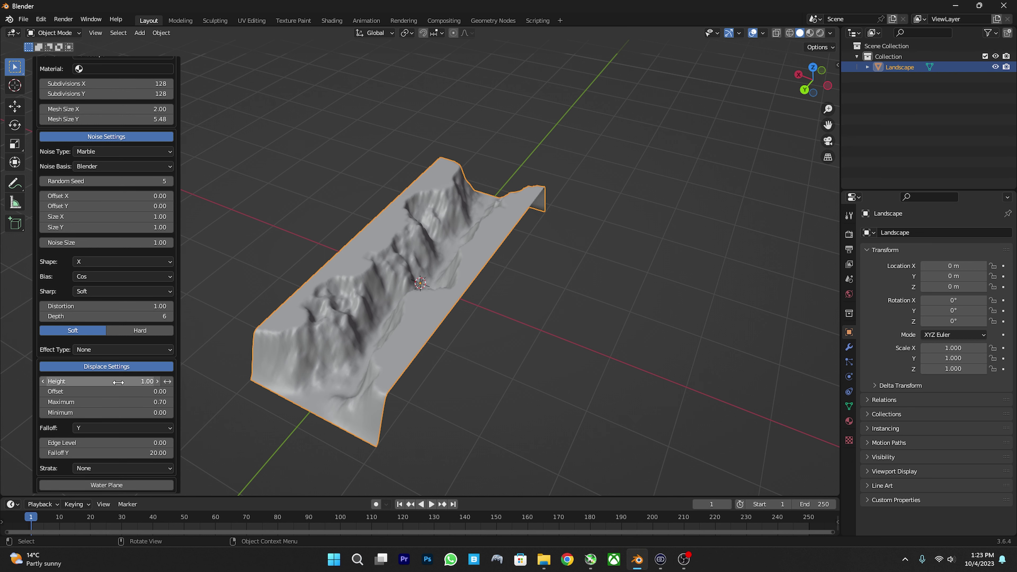
middle_drag(117, 382, 121, 379)
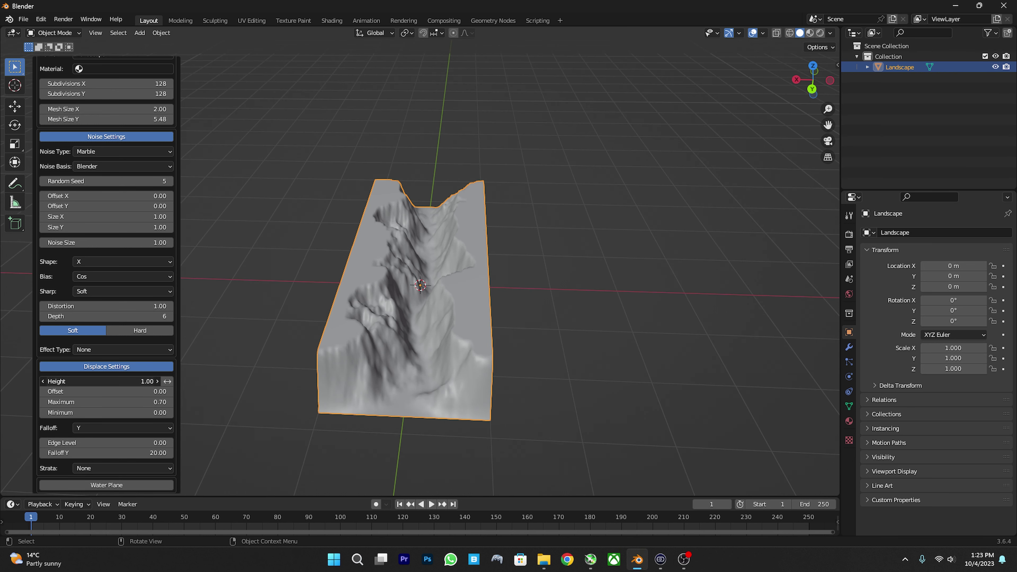
drag(168, 381, 152, 381)
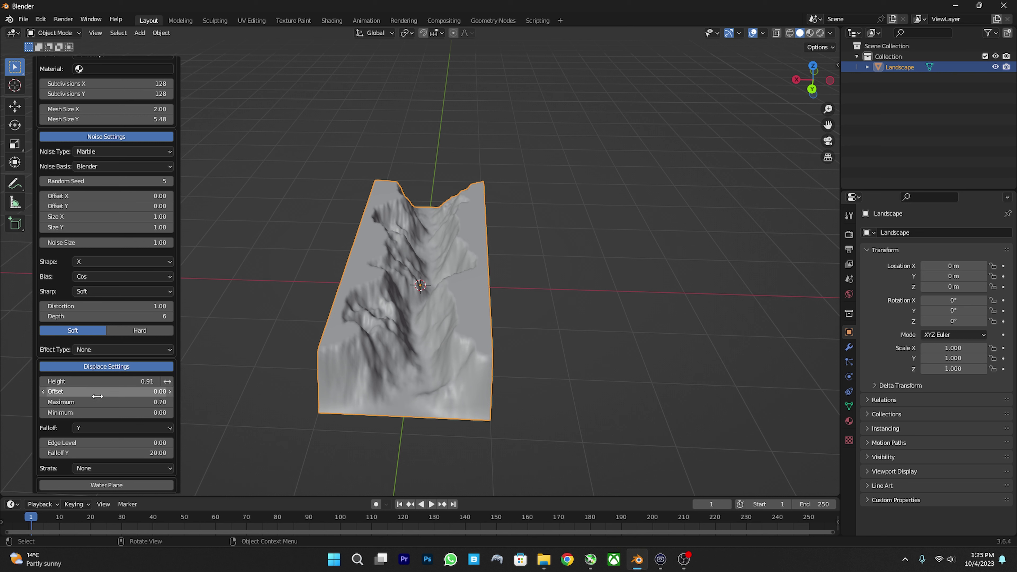
drag(97, 391, 111, 391)
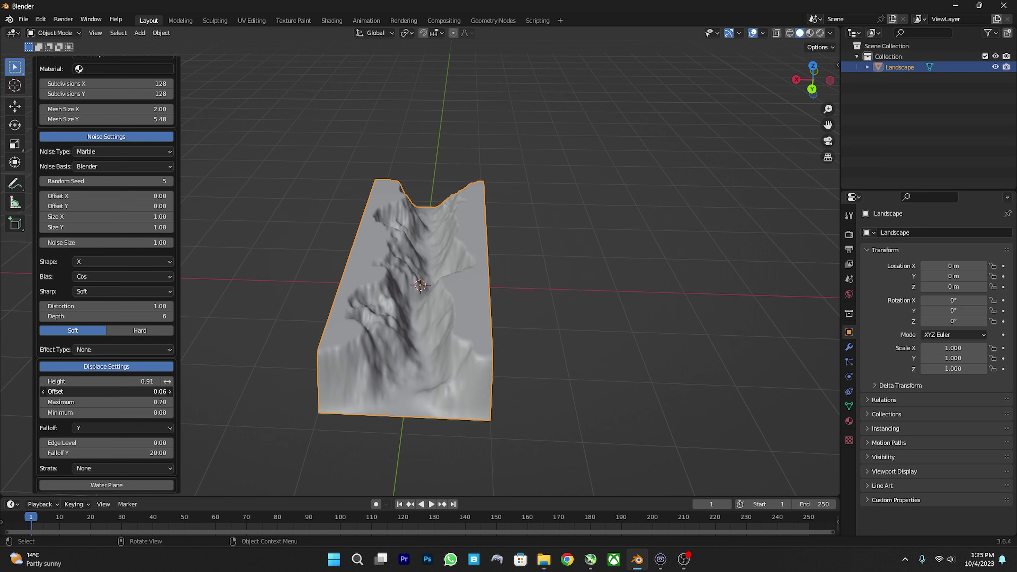
drag(111, 391, 152, 381)
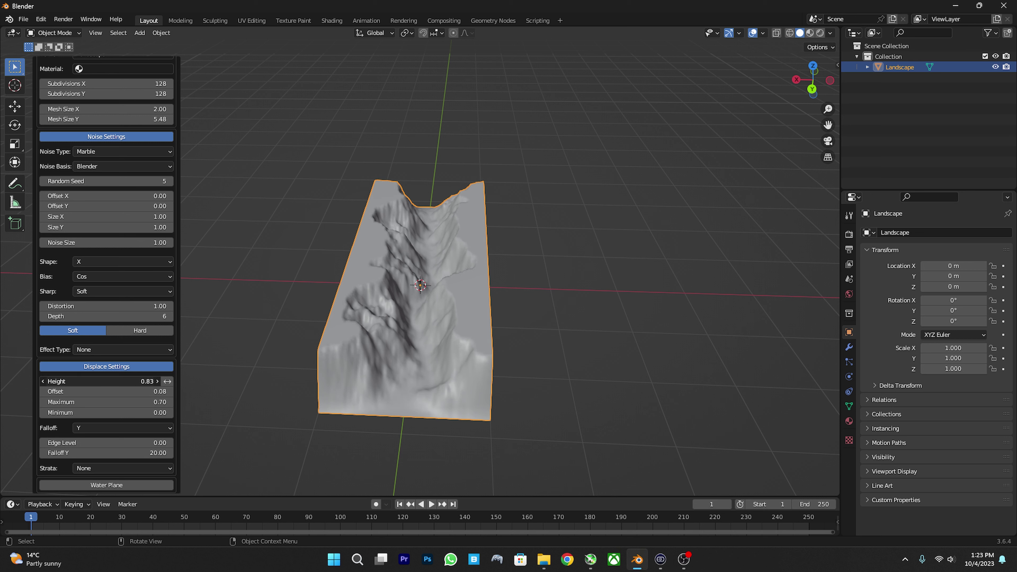
scroll(134, 437, down, 1)
mouse_move(407, 350)
middle_down()
mouse_move(393, 348)
mouse_move(422, 343)
middle_up()
scroll(421, 344, up, 2)
scroll(421, 344, up, 1)
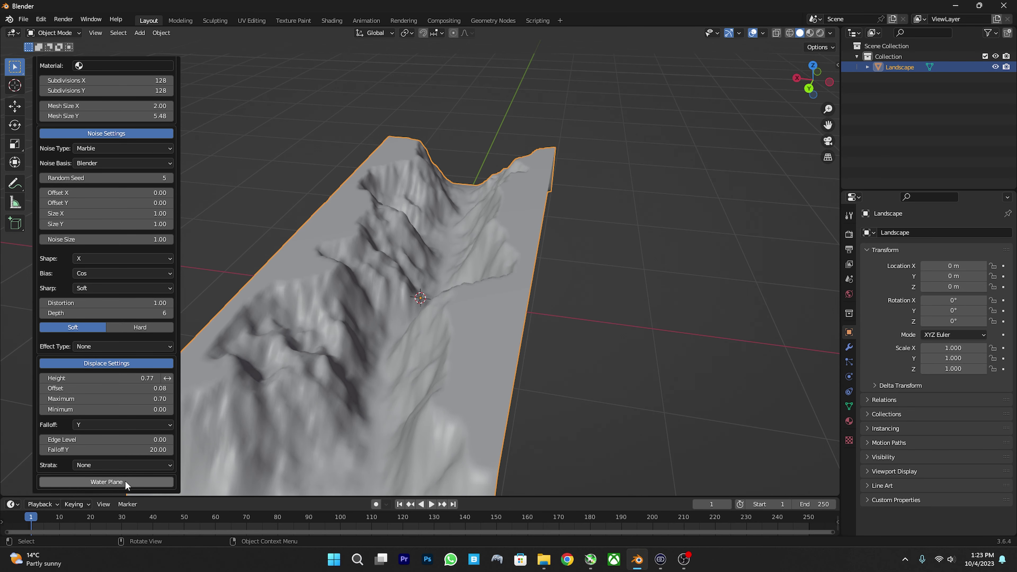
Enable the water plane option for the landscape.
click(106, 483)
scroll(385, 384, down, 3)
mouse_move(385, 384)
middle_down()
mouse_move(428, 344)
mouse_move(398, 336)
mouse_move(513, 411)
mouse_move(344, 336)
middle_up()
scroll(428, 344, up, 3)
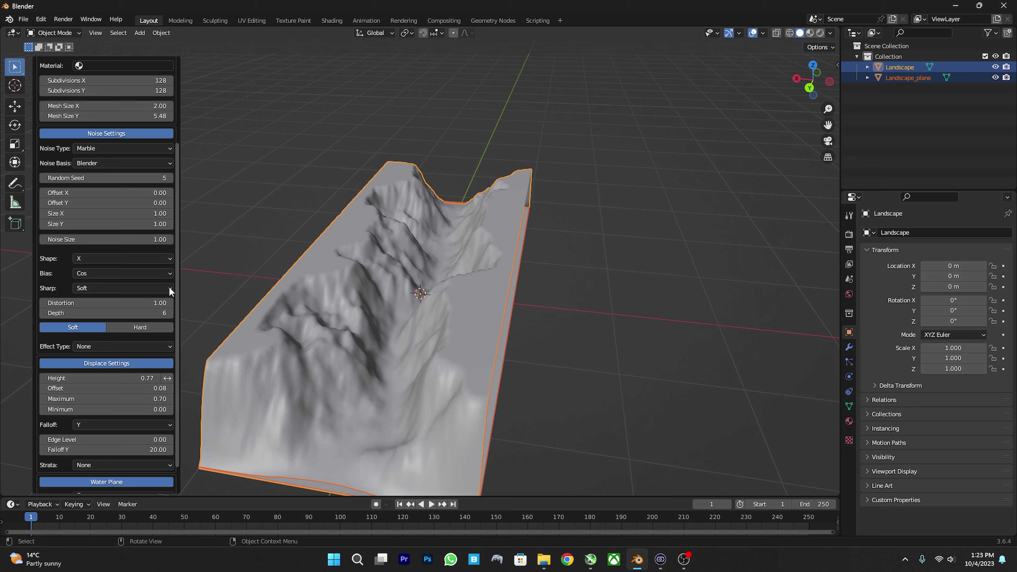
scroll(168, 286, up, 5)
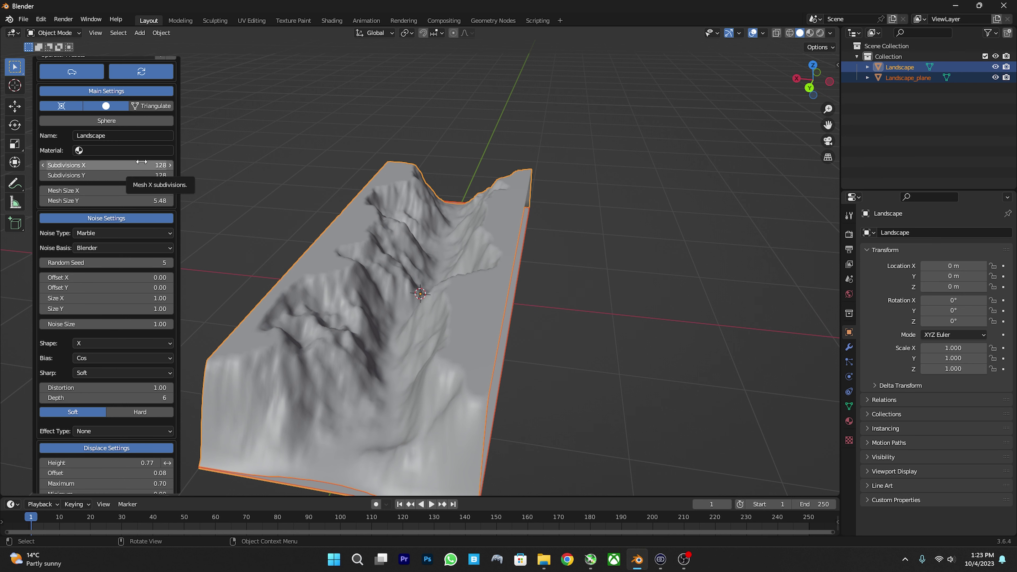
Set both landscape Subdivisions X and Y to 300 for a detailed canyon.
drag(142, 164, 142, 175)
text(300)
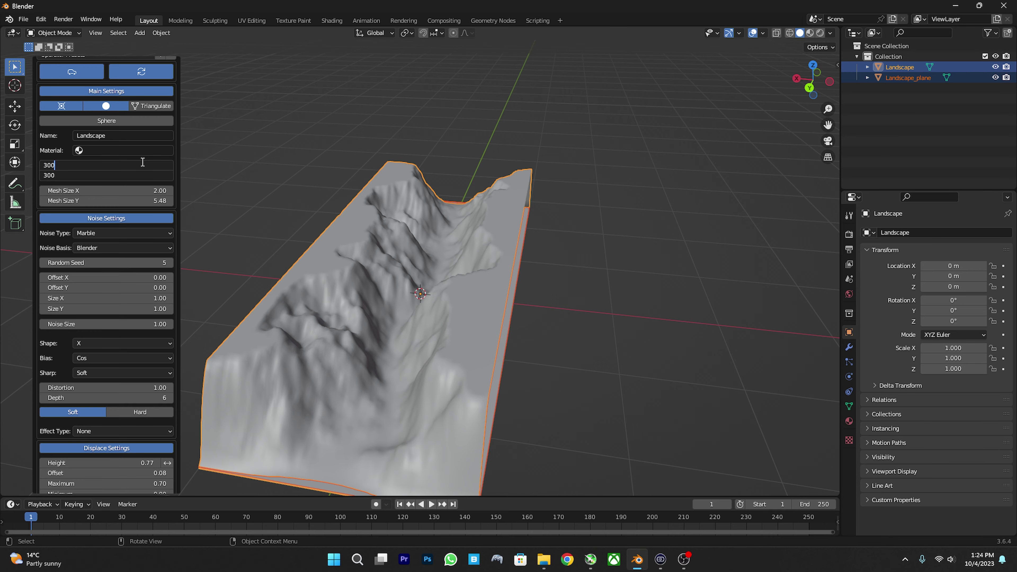
key(Return)
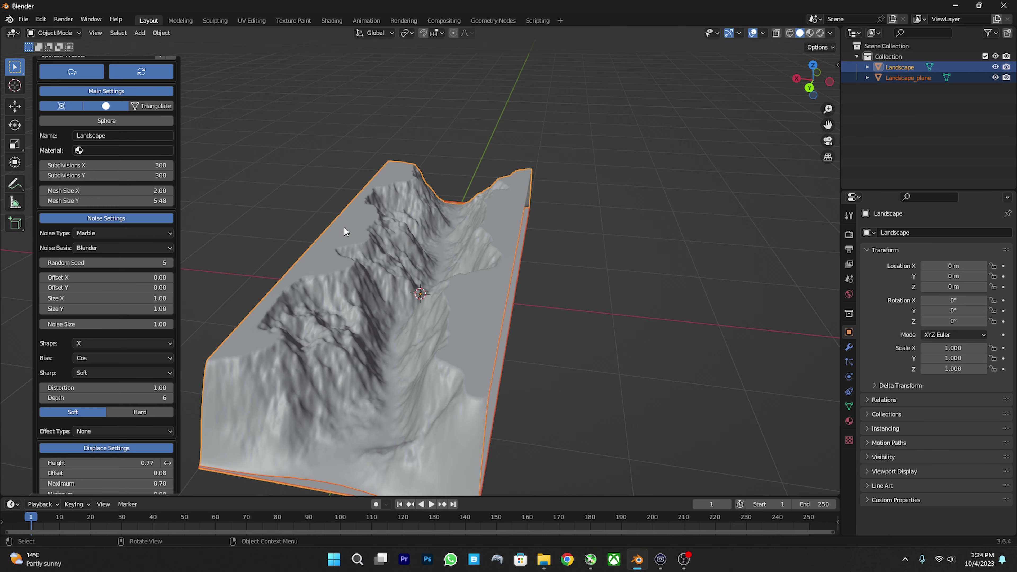
mouse_move(344, 226)
middle_down()
mouse_move(407, 263)
mouse_move(402, 243)
mouse_move(421, 250)
mouse_move(445, 286)
mouse_move(427, 277)
mouse_move(436, 267)
mouse_move(416, 272)
middle_up()
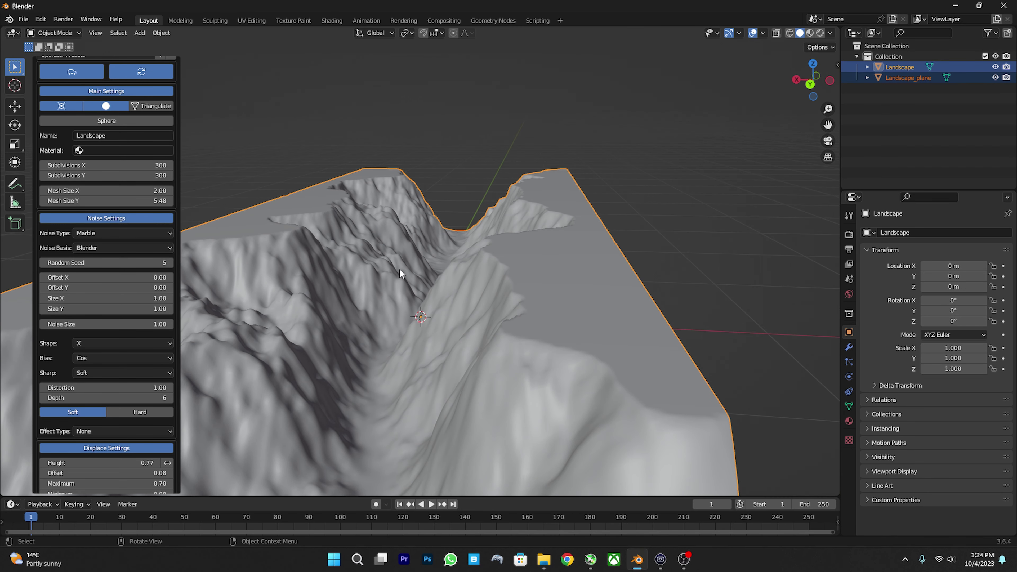
mouse_move(386, 256)
middle_down()
mouse_move(404, 277)
mouse_move(383, 279)
middle_up()
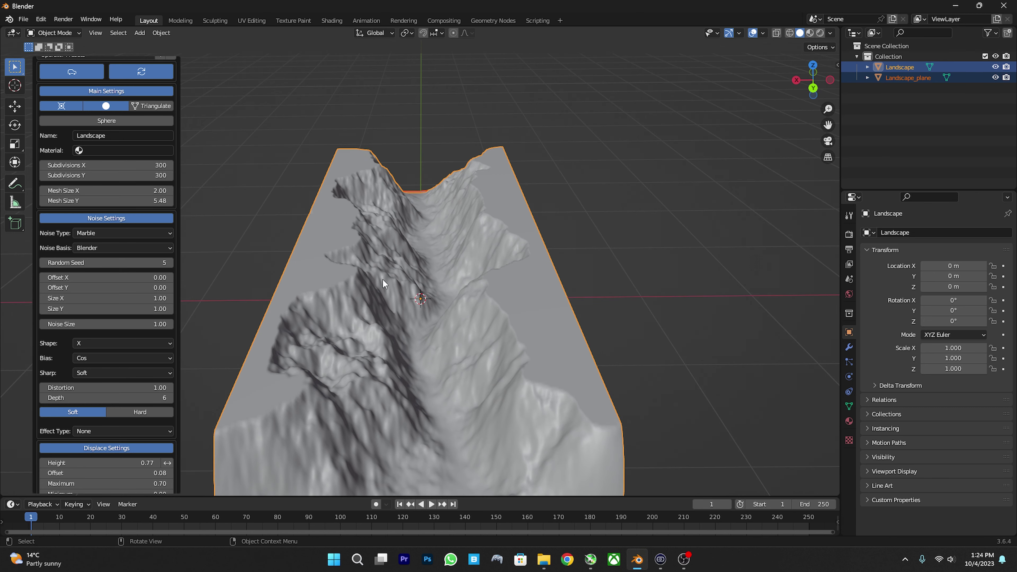
middle_drag(535, 245, 500, 256)
click(79, 150)
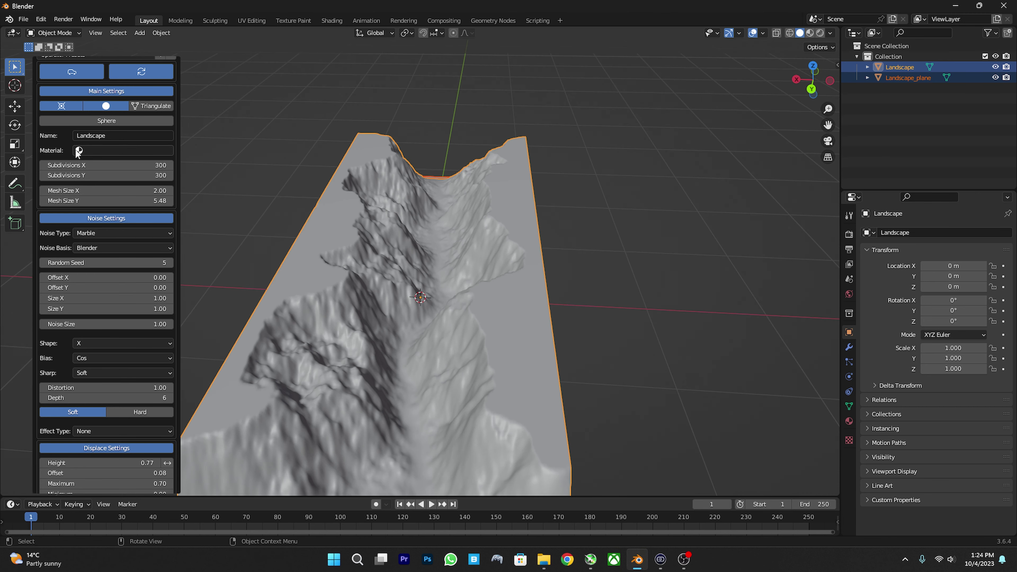
Assign the material 'Material' to the landscape.
click(109, 153)
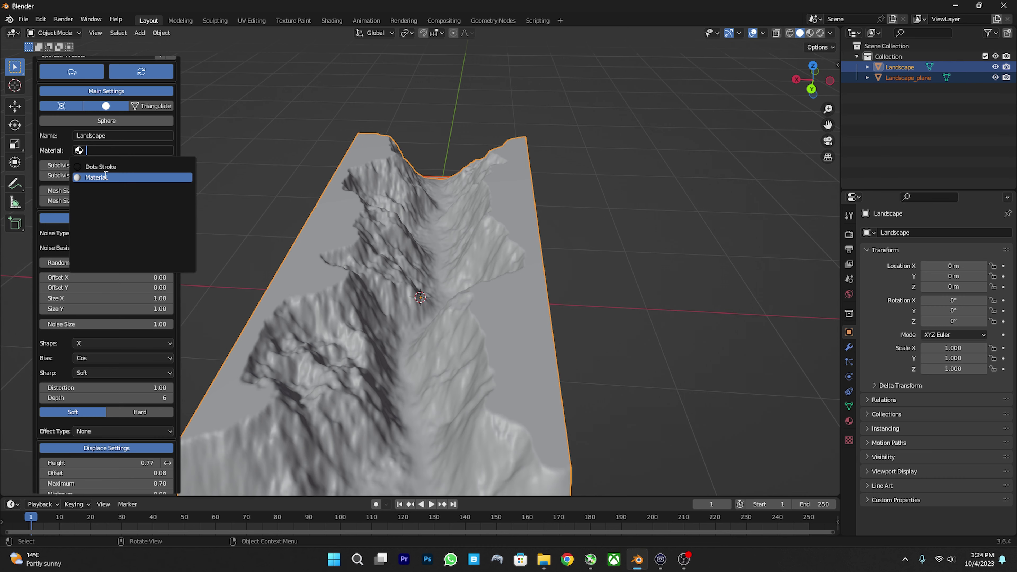
click(437, 249)
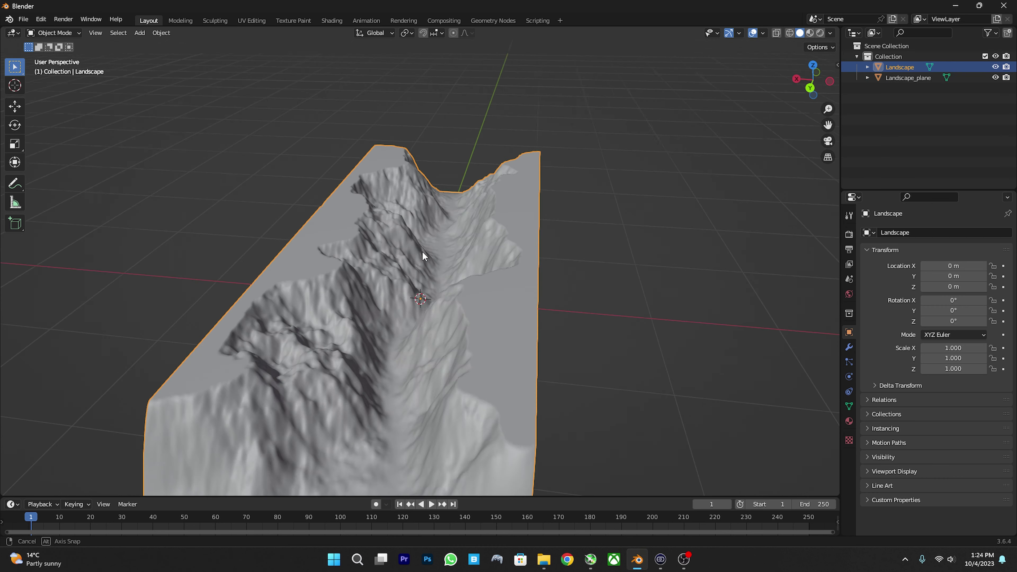
mouse_move(418, 253)
middle_down()
mouse_move(438, 356)
mouse_move(463, 357)
middle_up()
Raise Landscape_plane about 0.074 m along Z onto the canyon floor.
click(441, 348)
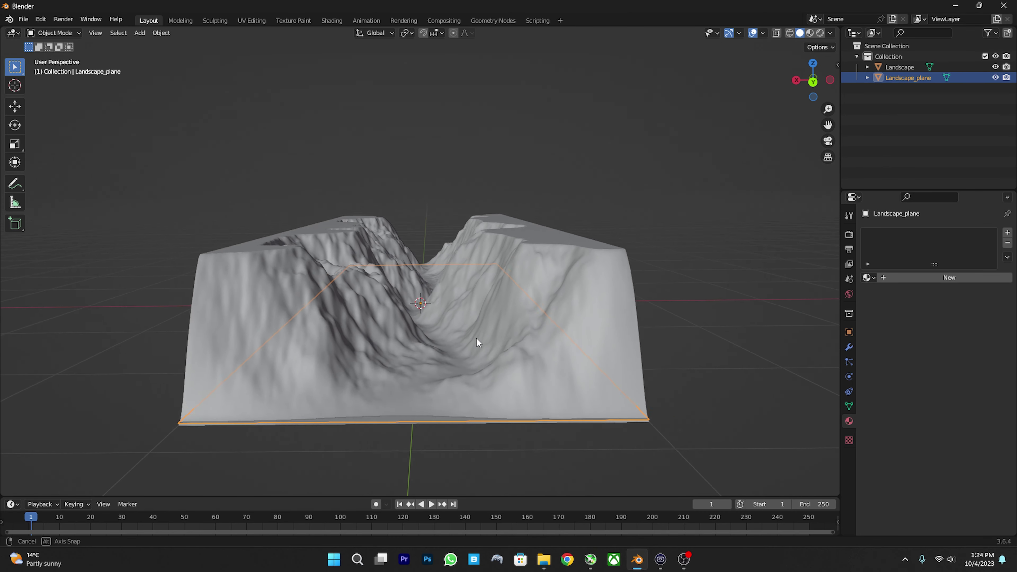
key(g)
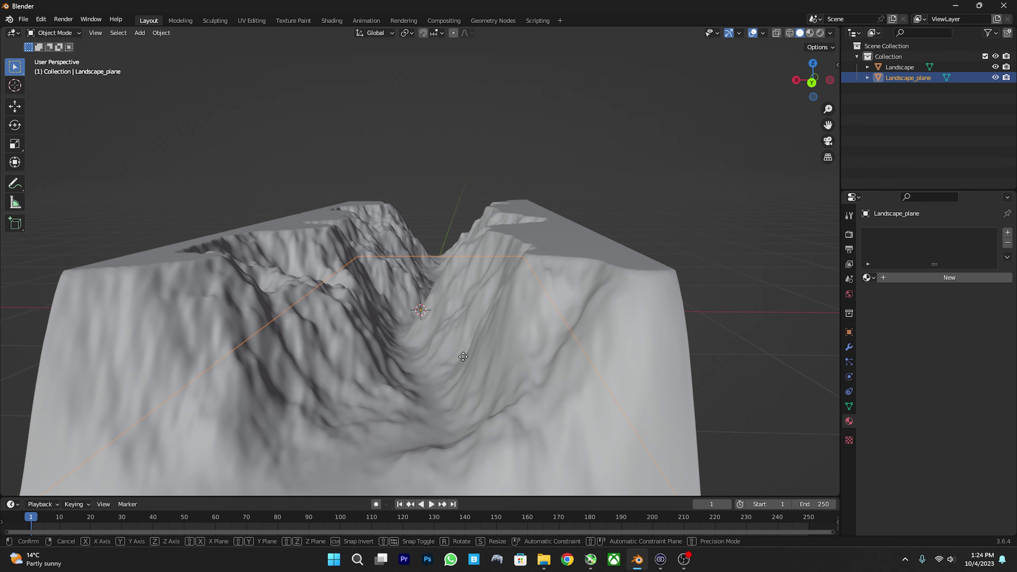
key(z)
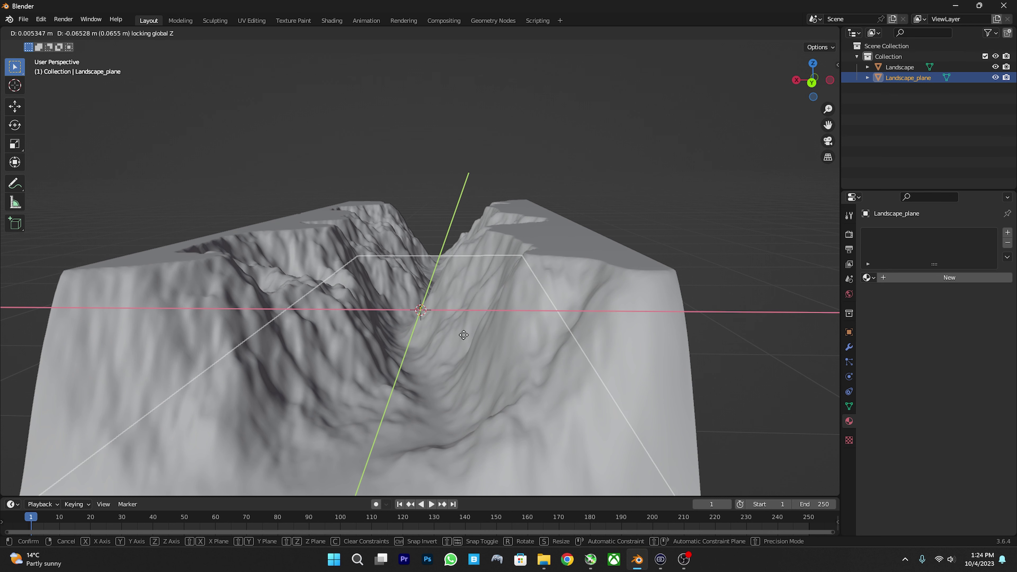
click(465, 356)
middle_drag(465, 357, 473, 356)
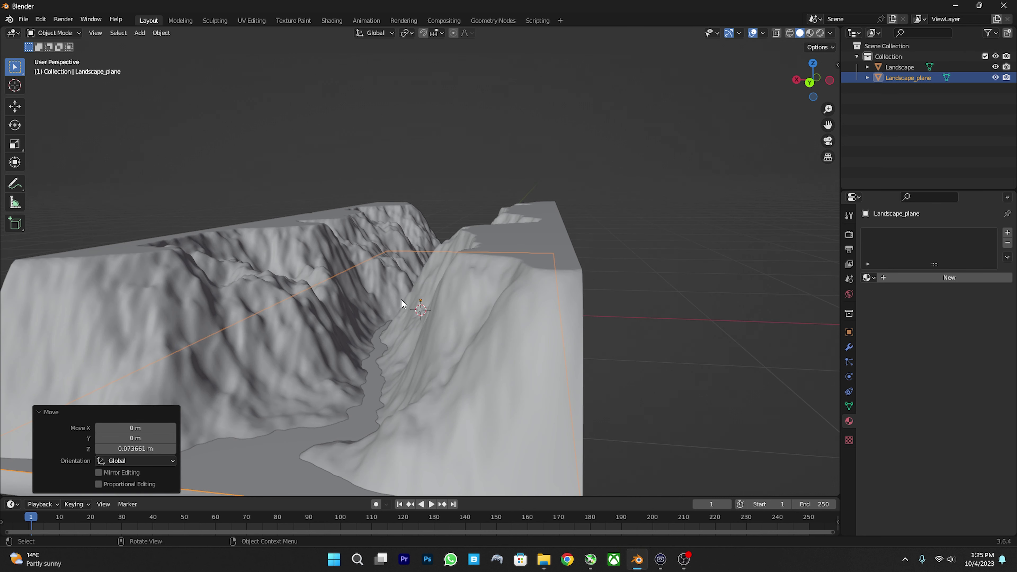
middle_drag(402, 304, 854, 229)
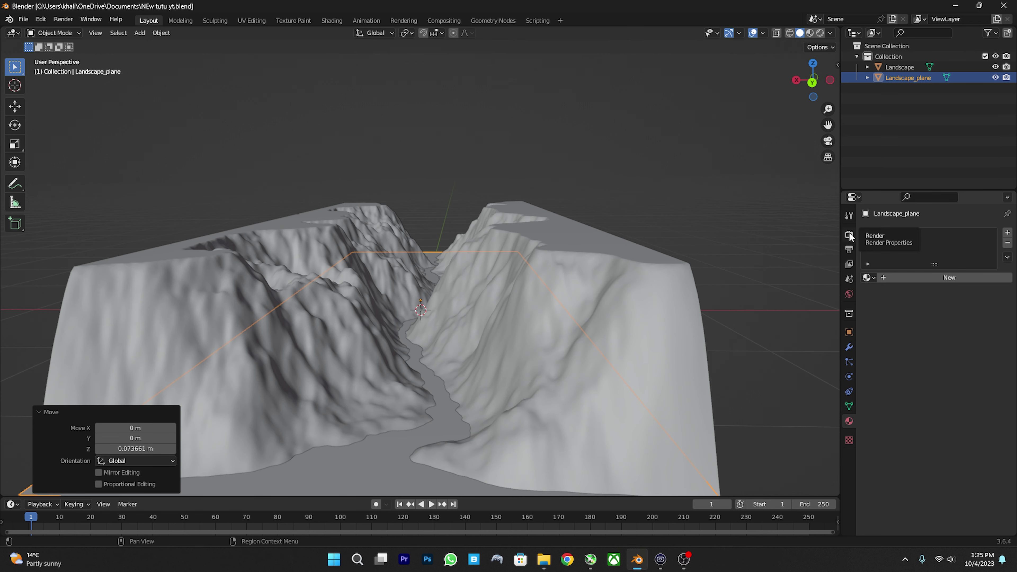
Set rendering to Cycles with the Experimental feature set on GPU Compute.
click(848, 235)
click(941, 233)
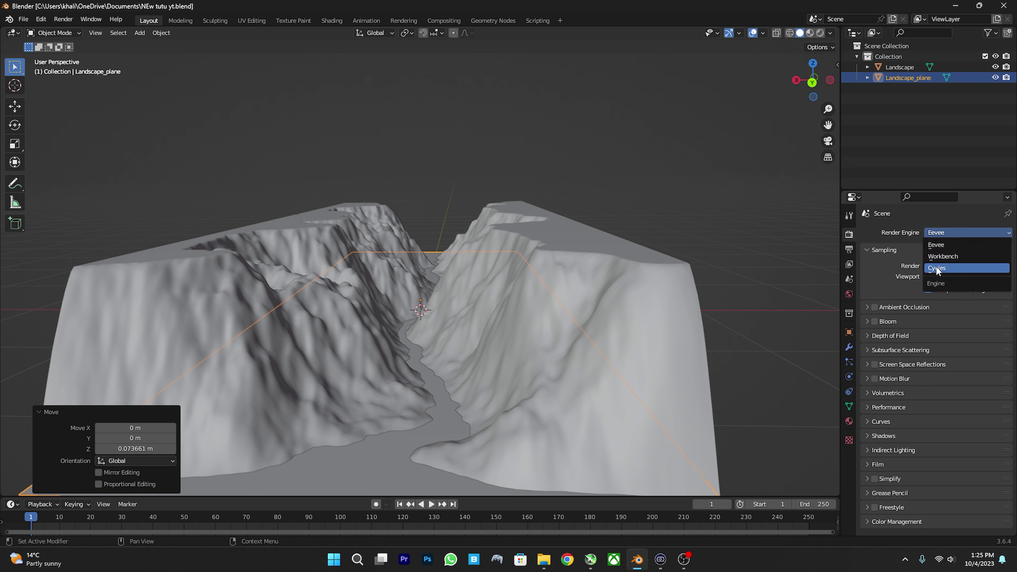
click(943, 252)
click(945, 268)
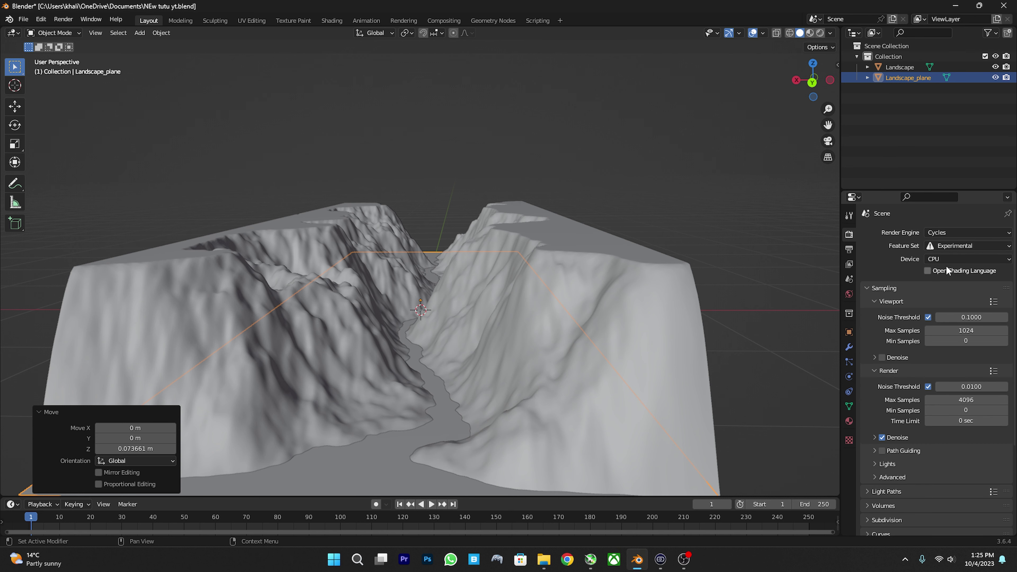
click(945, 258)
click(944, 283)
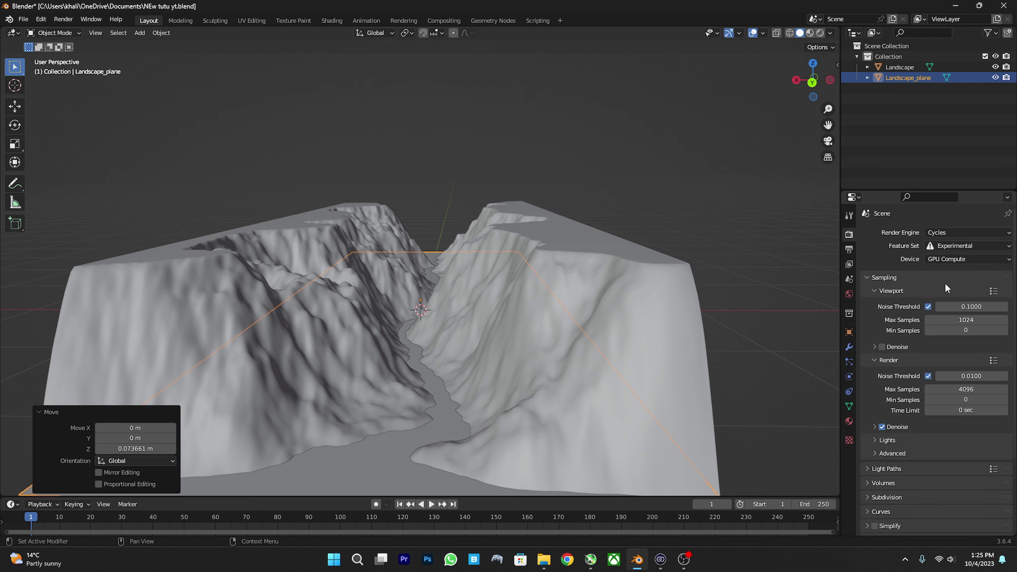
click(952, 258)
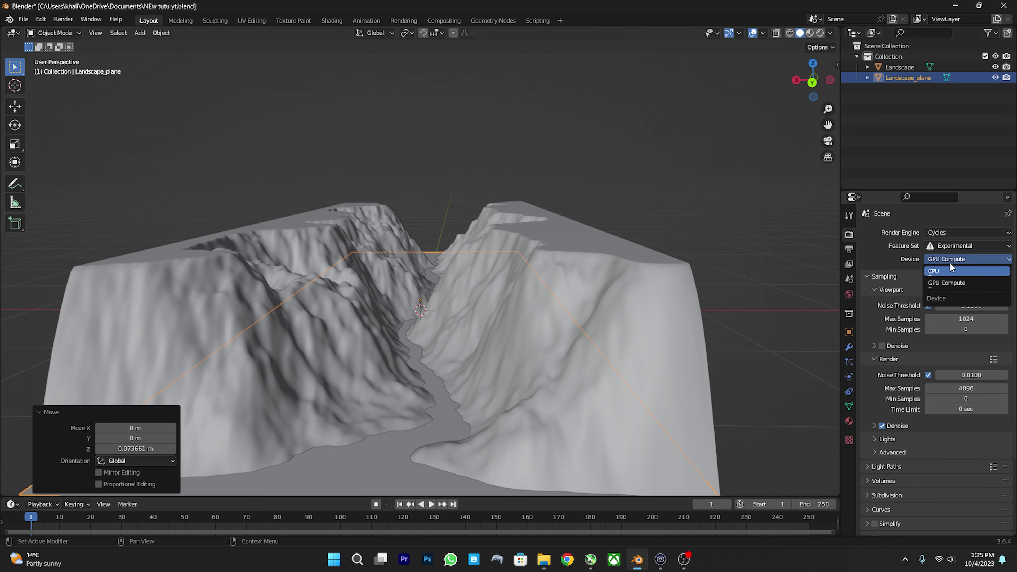
Drive the world Color with a Nishita Sky Texture.
click(849, 294)
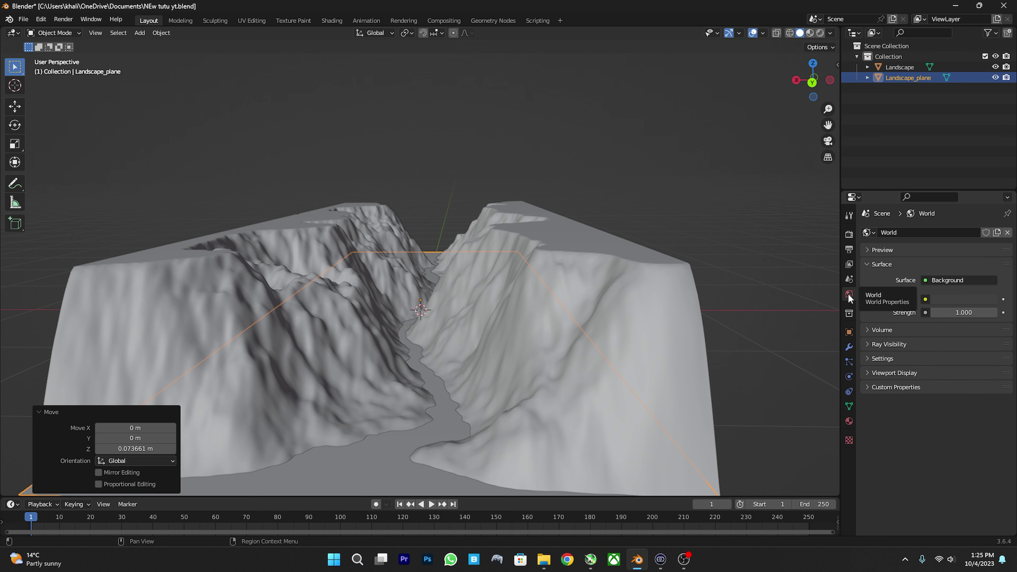
click(925, 299)
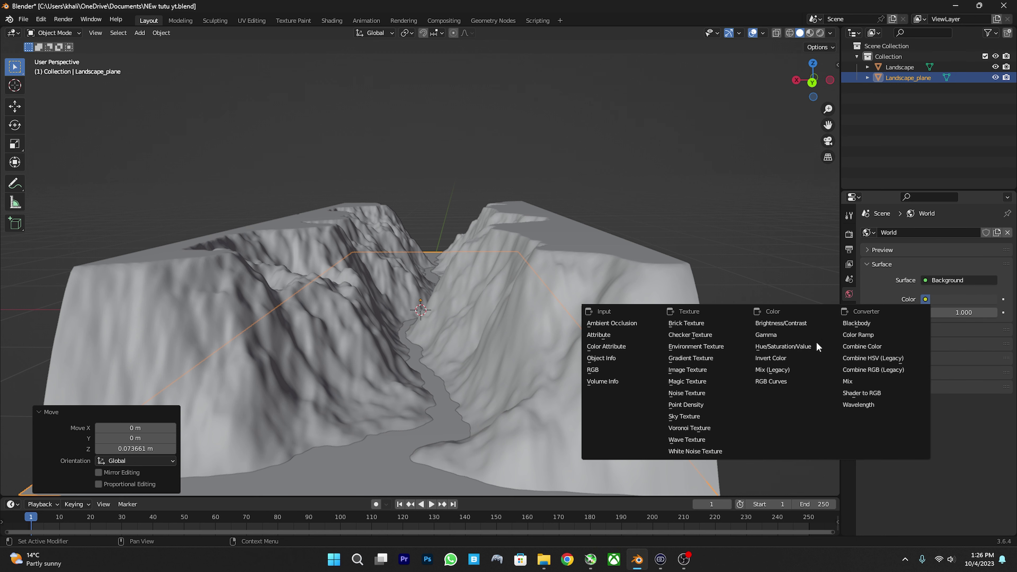
click(688, 420)
middle_drag(742, 386, 743, 356)
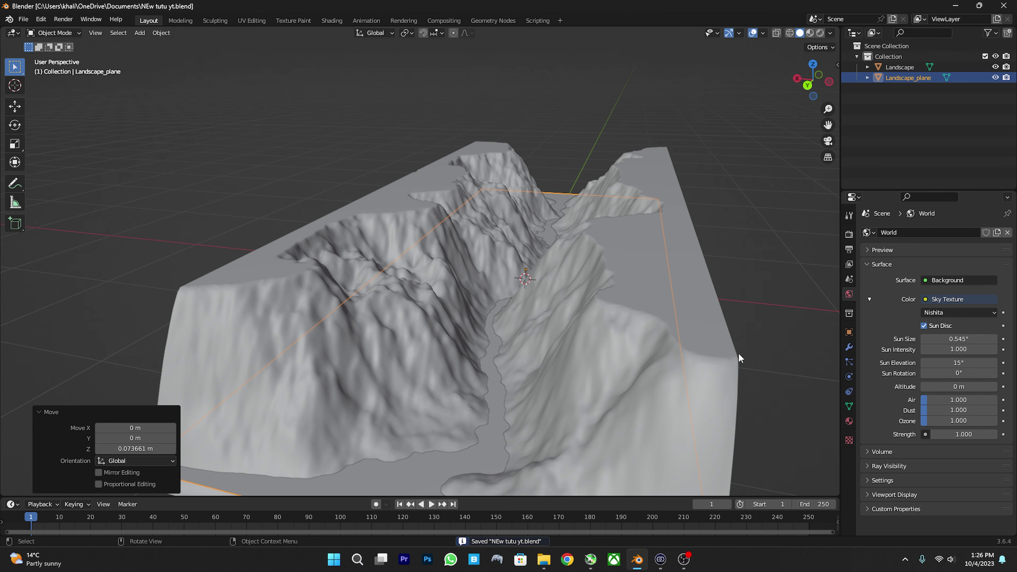
click(849, 347)
click(903, 234)
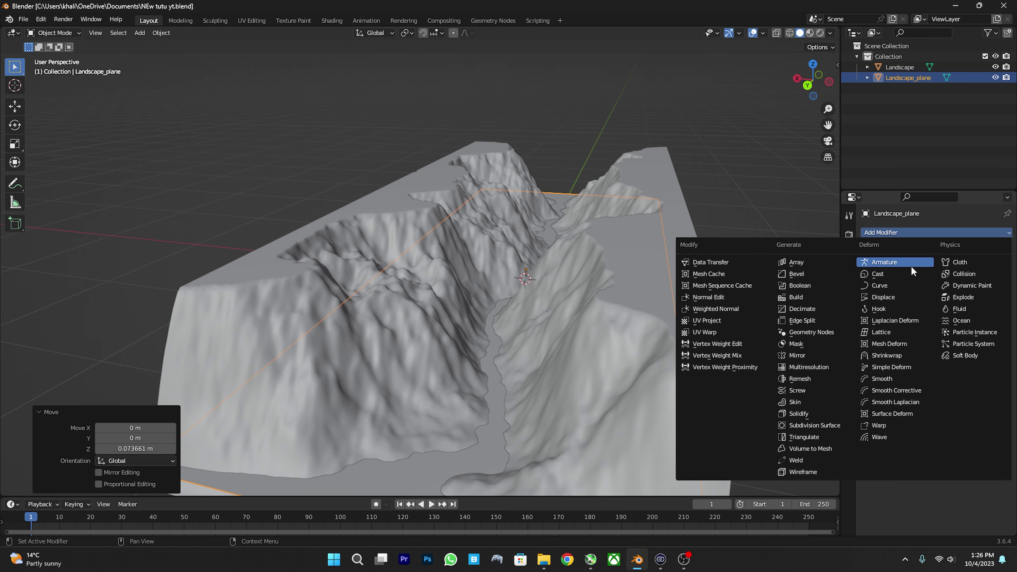
Give Landscape_plane a Simple Subdivision modifier with Adaptive Subdivision enabled.
click(814, 425)
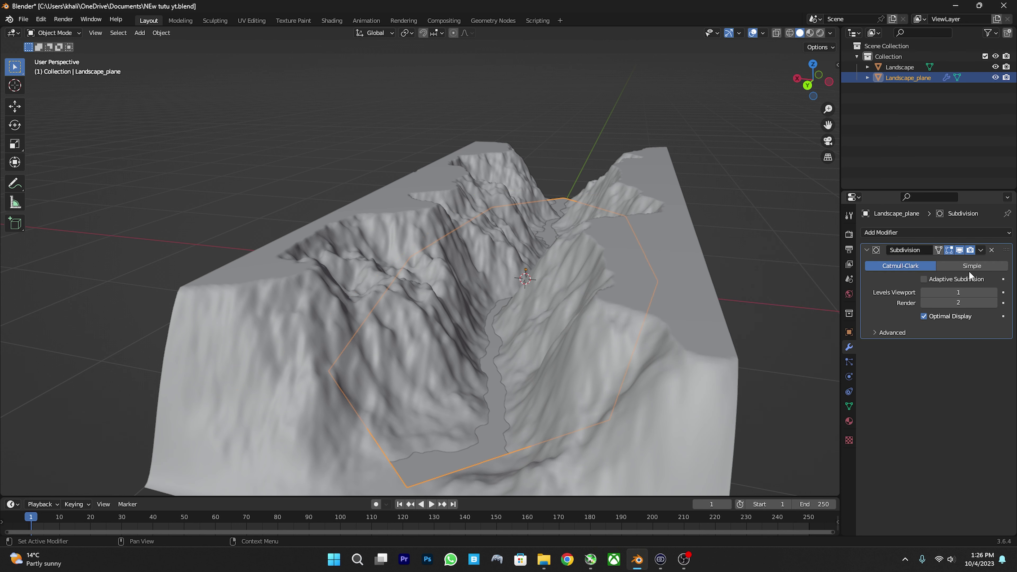
click(982, 264)
click(935, 279)
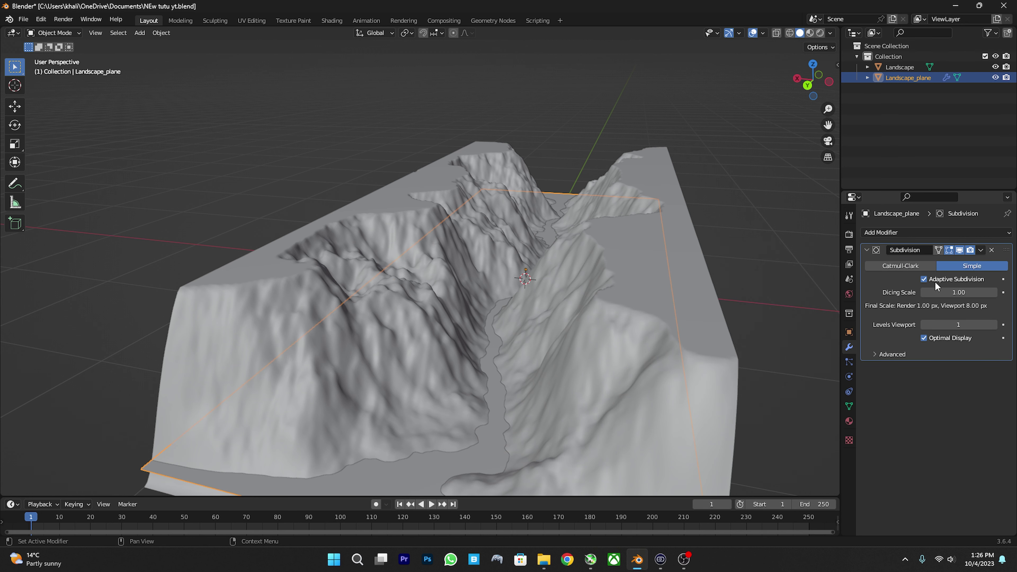
click(849, 235)
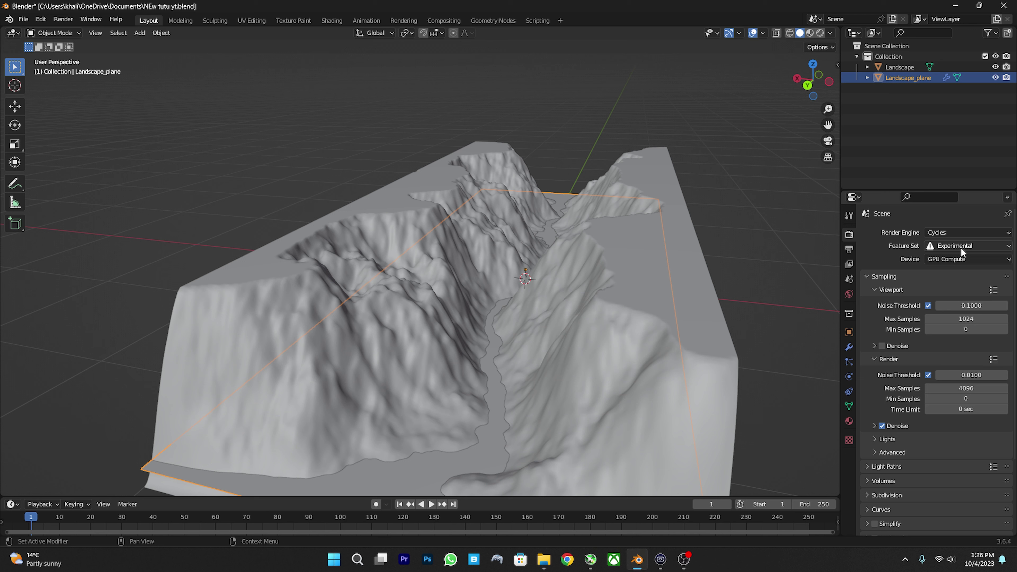
click(848, 347)
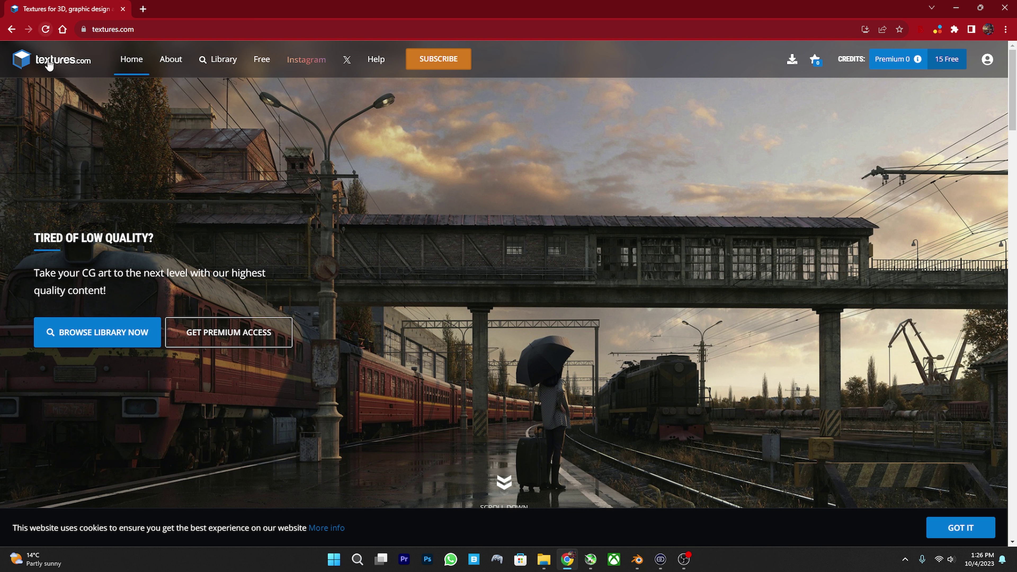
Dismiss the cookie notice and browse the Textures.com library and downloaded textures.
click(960, 527)
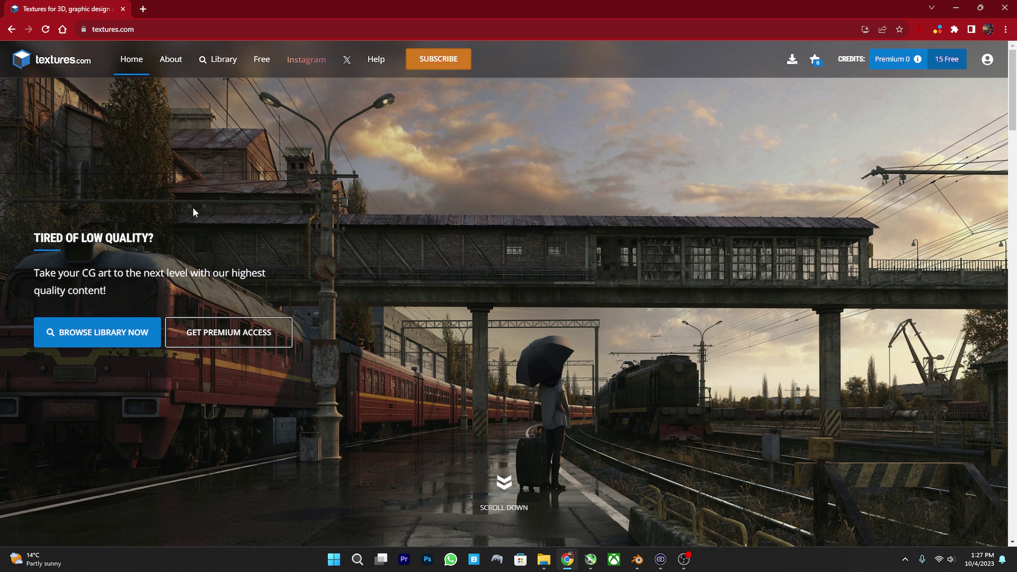
click(135, 332)
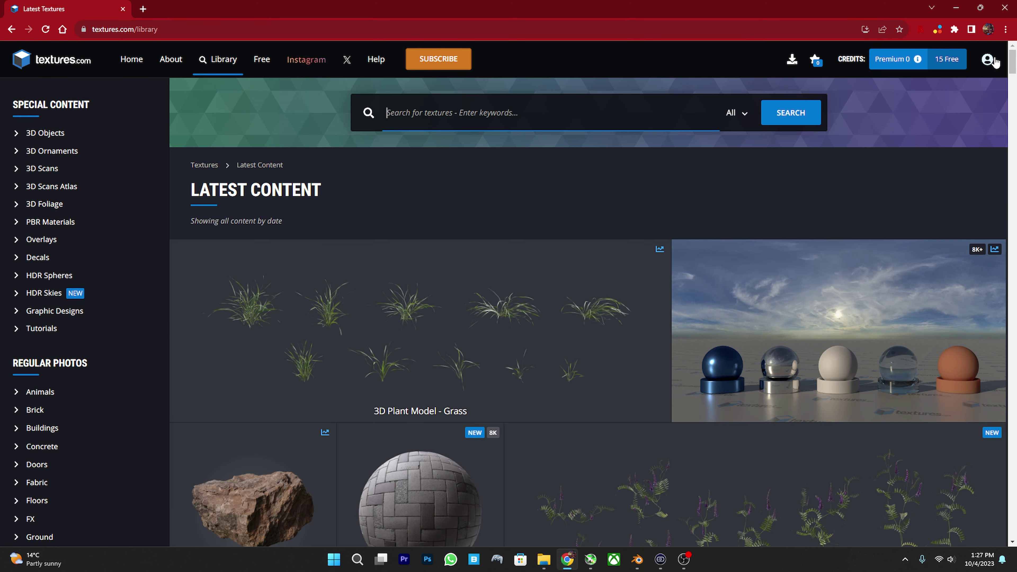
click(788, 68)
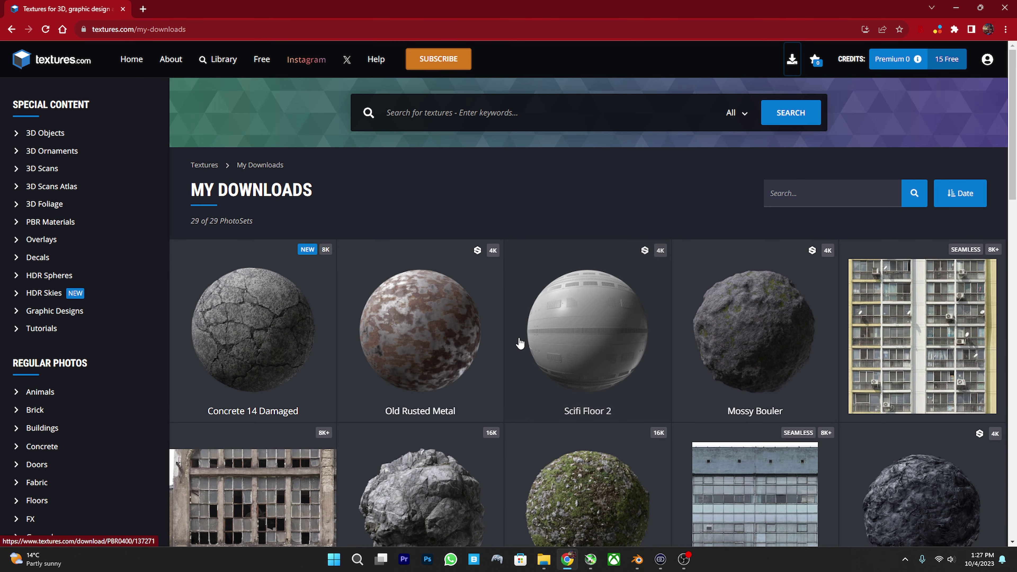
scroll(520, 344, down, 5)
scroll(524, 344, down, 5)
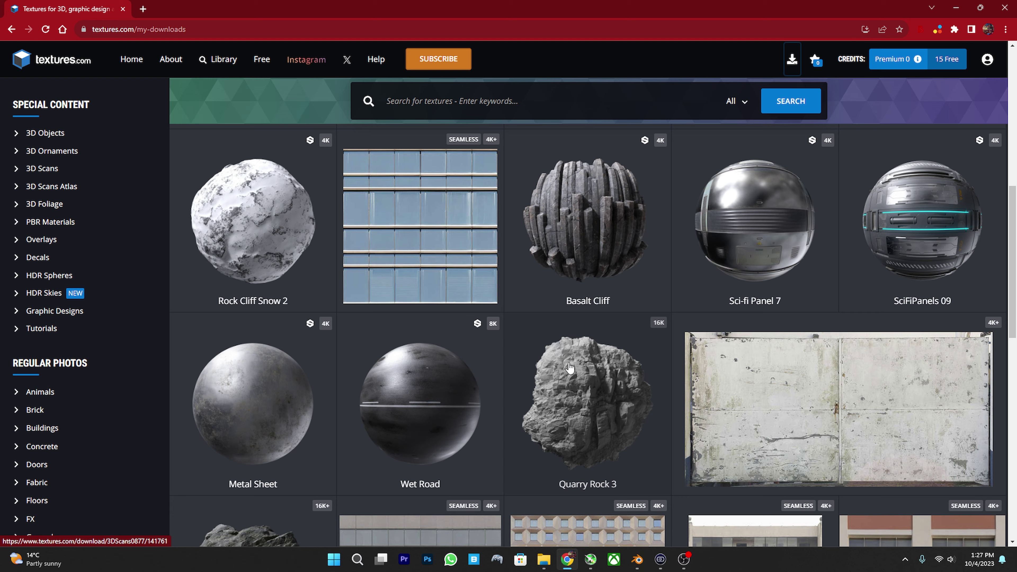
scroll(569, 373, up, 10)
scroll(720, 376, down, 4)
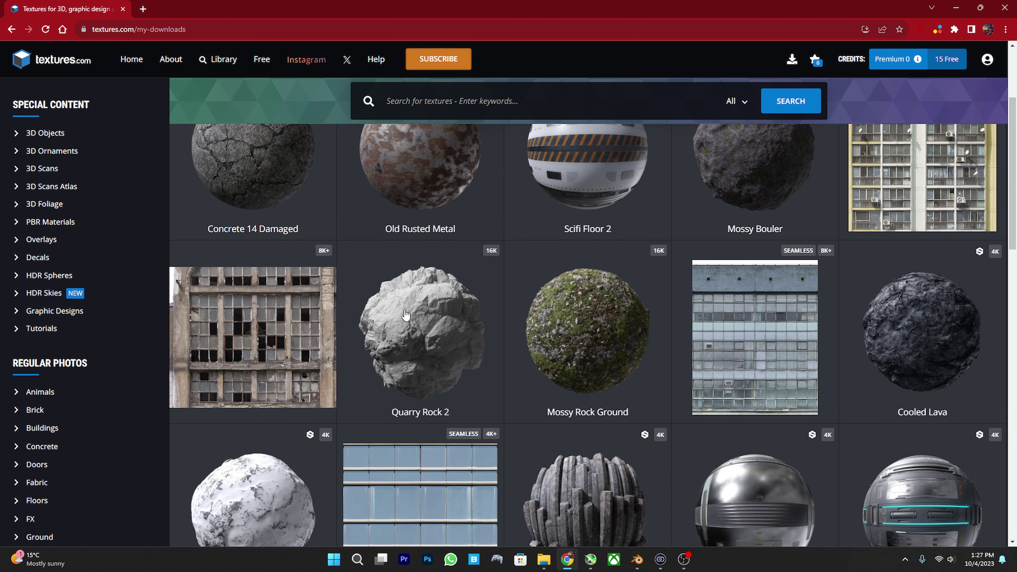
scroll(501, 360, down, 5)
scroll(641, 360, down, 5)
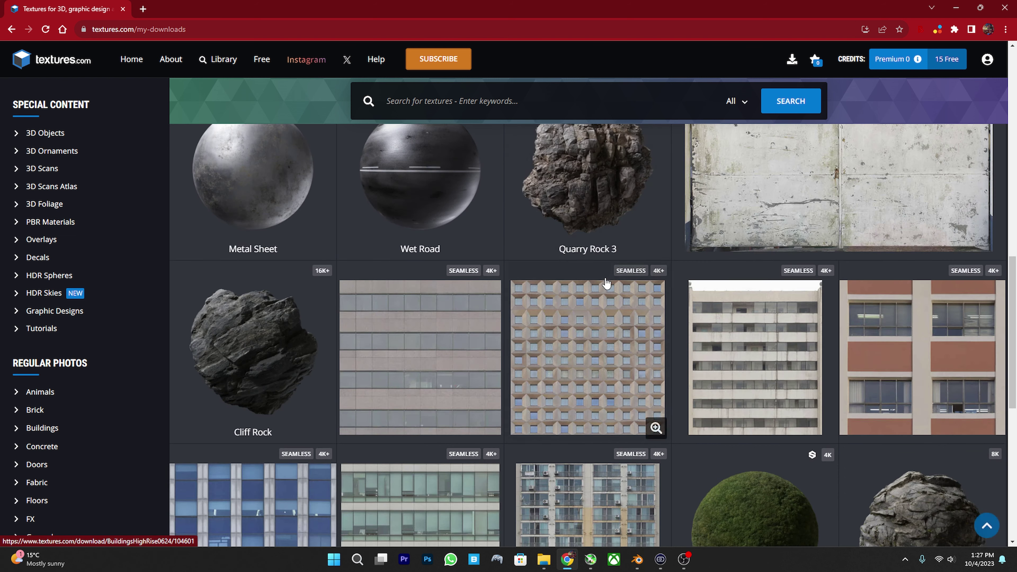
scroll(641, 405, up, 11)
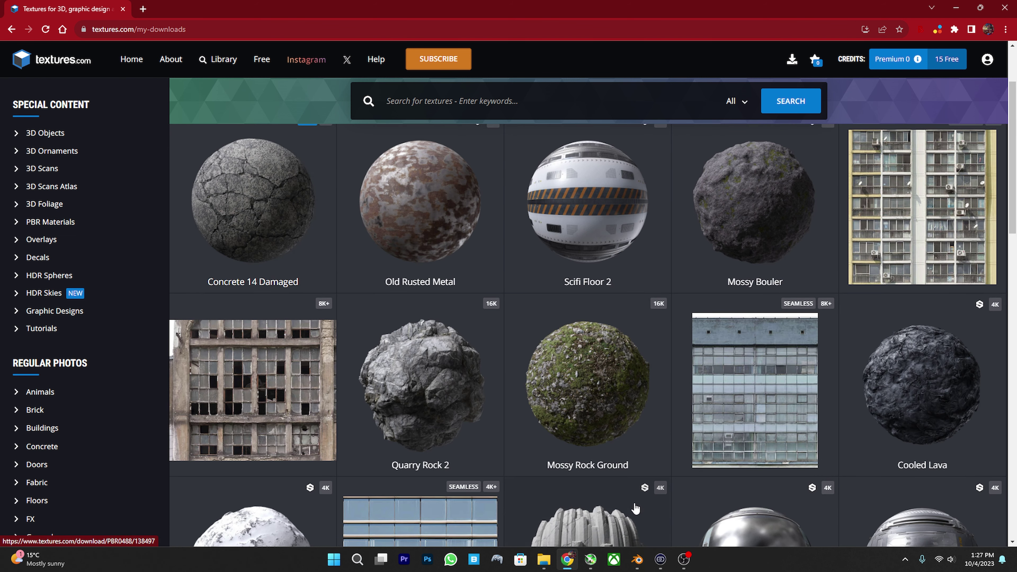
Review the 3D Scanned Rock Quarry 2 texture maps, then return to Blender.
click(430, 398)
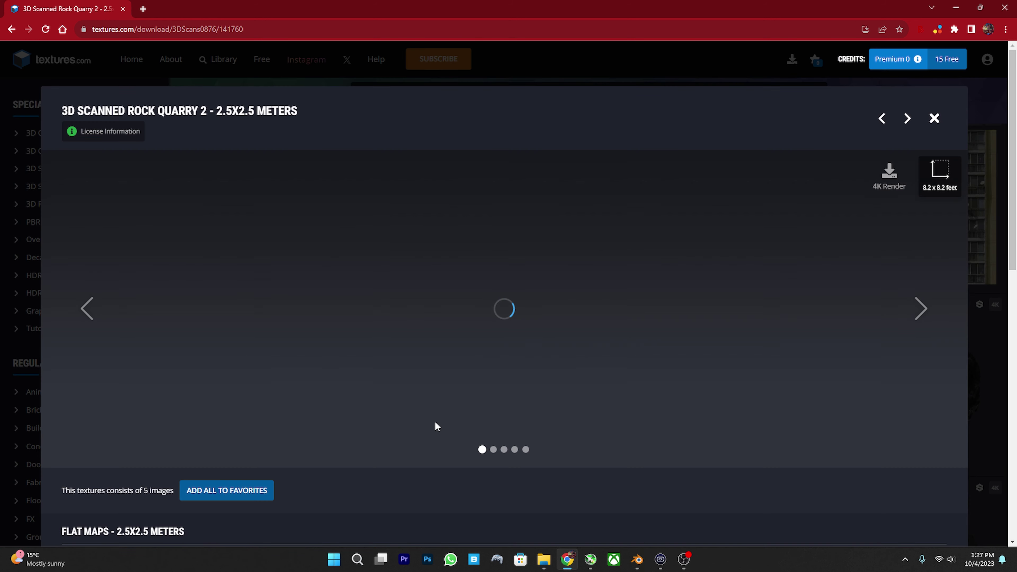
scroll(434, 421, down, 6)
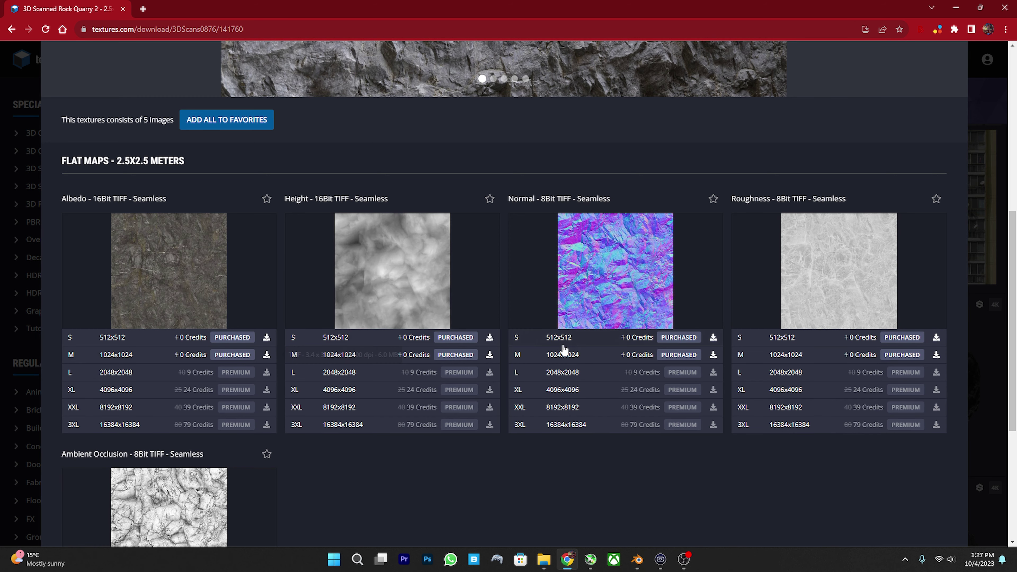
scroll(178, 534, down, 4)
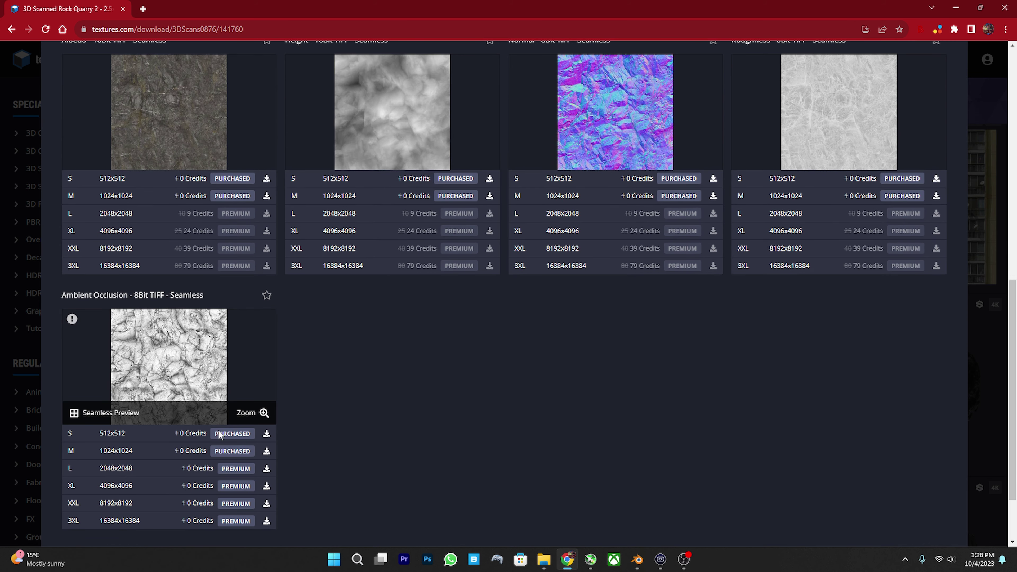
scroll(160, 340, up, 4)
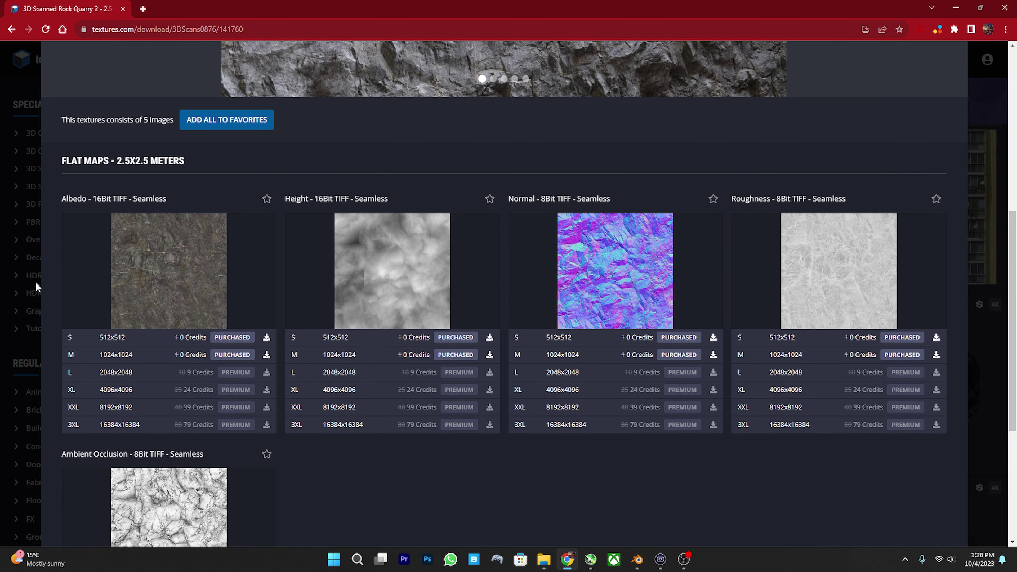
key(alt+Tab)
mouse_move(405, 320)
middle_down()
mouse_move(426, 318)
mouse_move(398, 331)
middle_up()
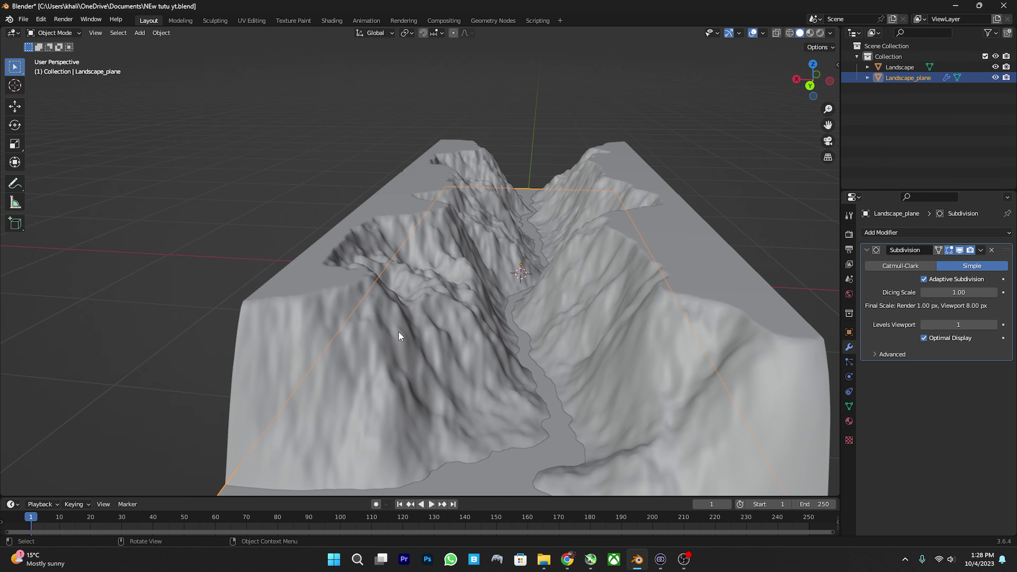
Select Landscape and turn the enlarged lower Timeline into a Shader Editor.
click(399, 331)
mouse_move(558, 265)
middle_down()
mouse_move(545, 273)
mouse_move(558, 278)
middle_up()
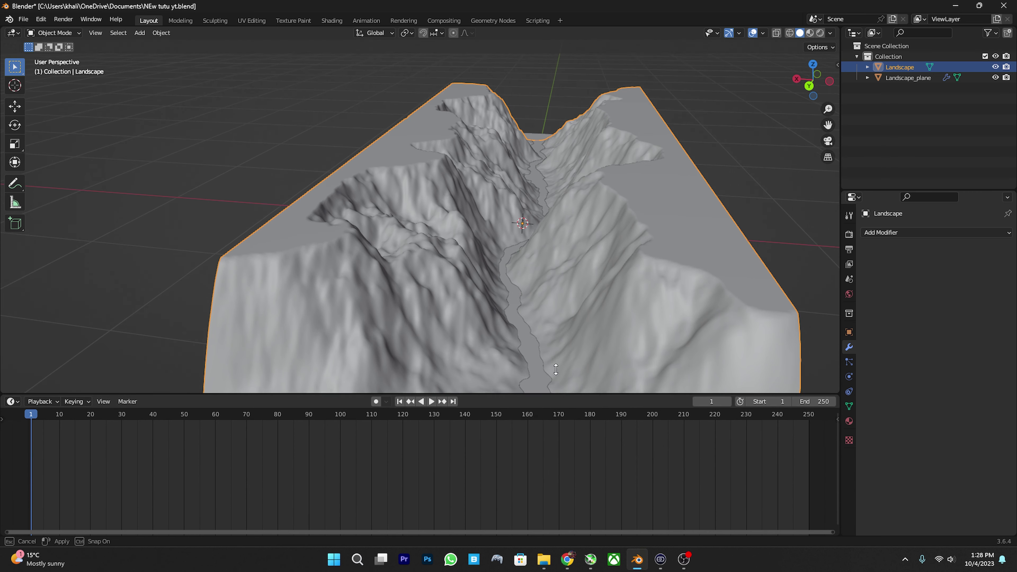
drag(532, 497, 531, 385)
click(13, 393)
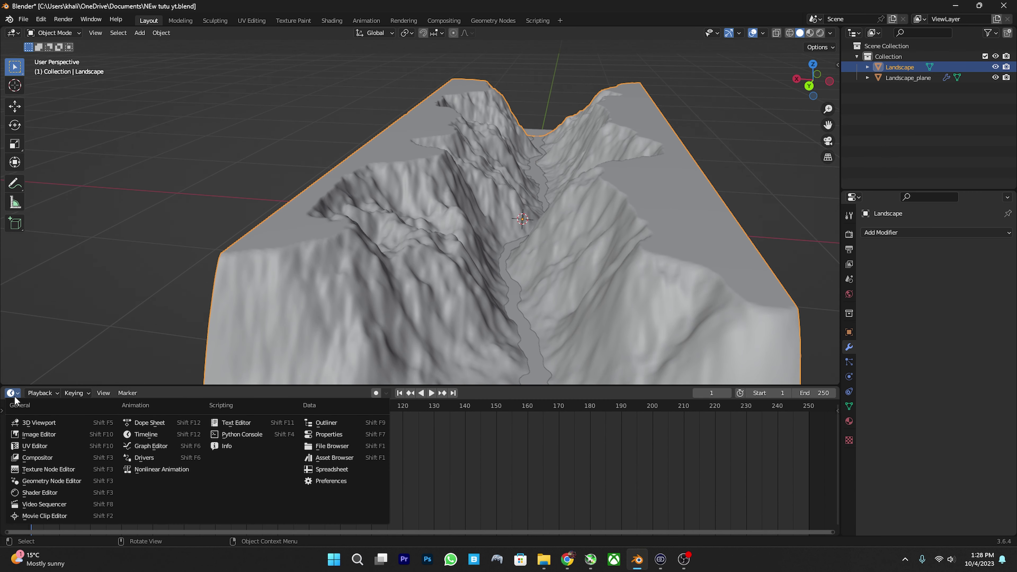
click(44, 491)
Confirm Node Wrangler is enabled in Add-ons, then open its Principled Texture Setup browser.
click(41, 20)
click(53, 166)
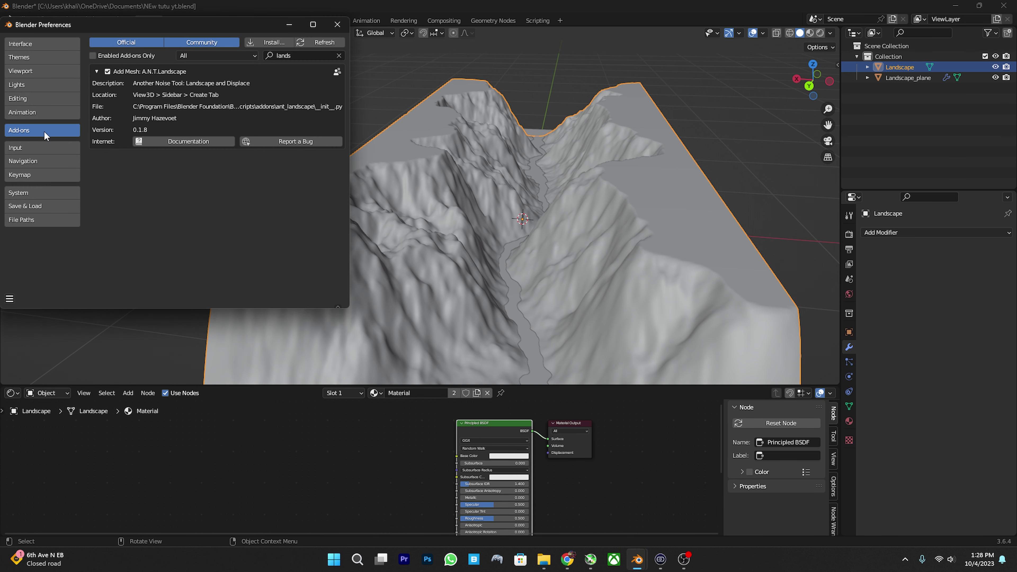
click(338, 56)
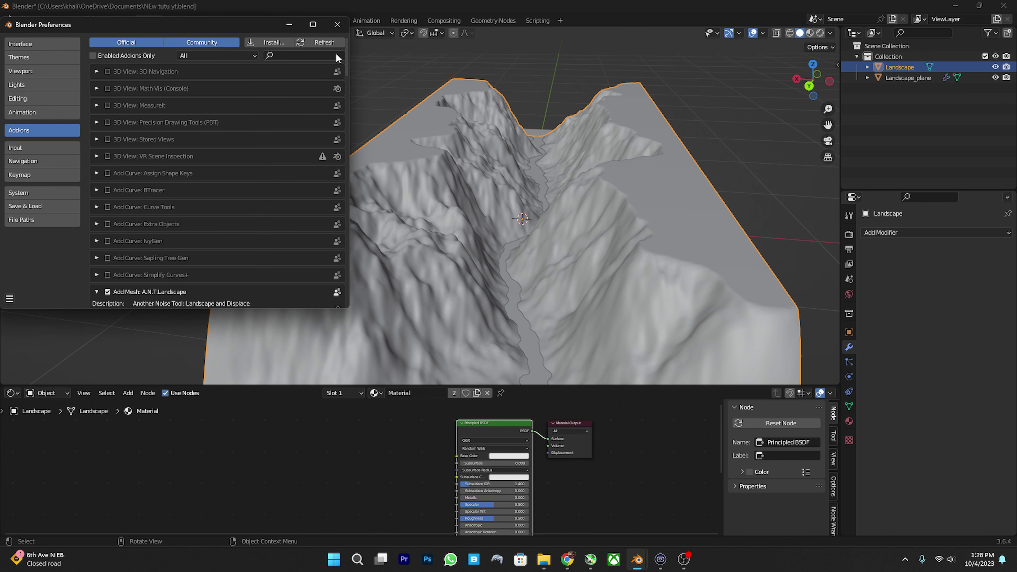
click(337, 56)
text(node)
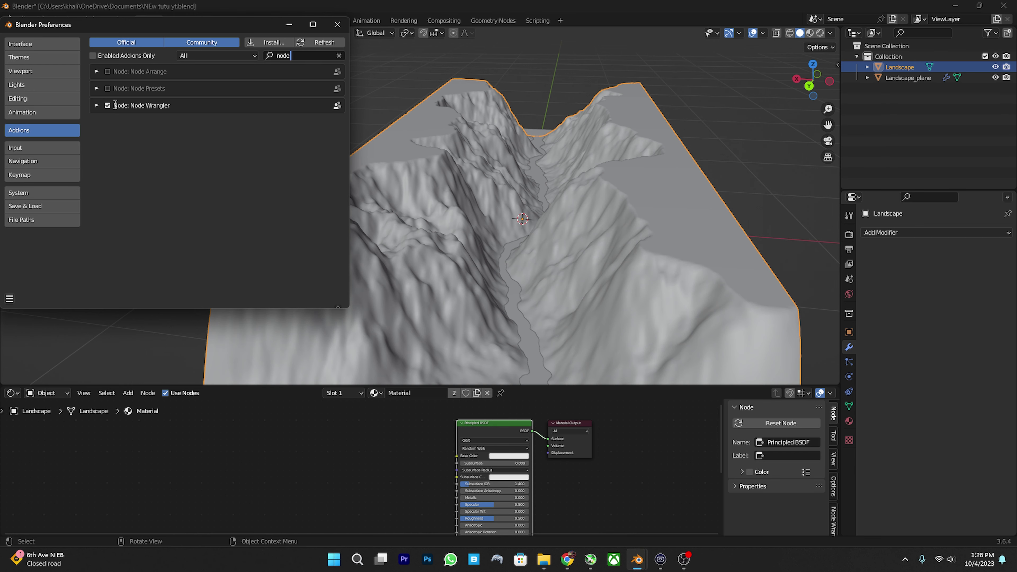
click(496, 424)
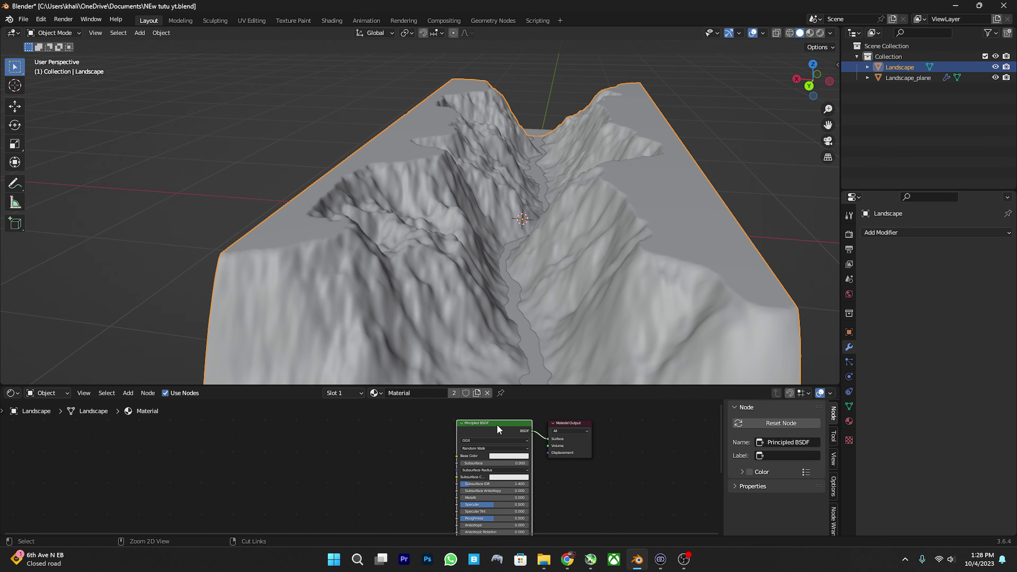
key(ctrl+shift+t)
Build the Landscape material from the five rock quarry maps in Downloads and view the canyon rendered.
click(268, 240)
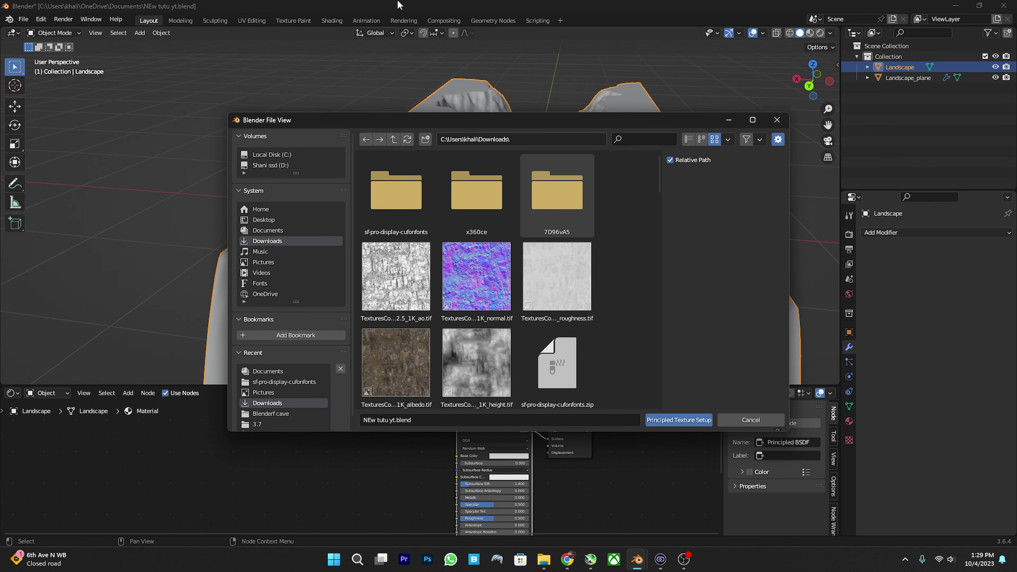
click(405, 285)
scroll(432, 307, down, 2)
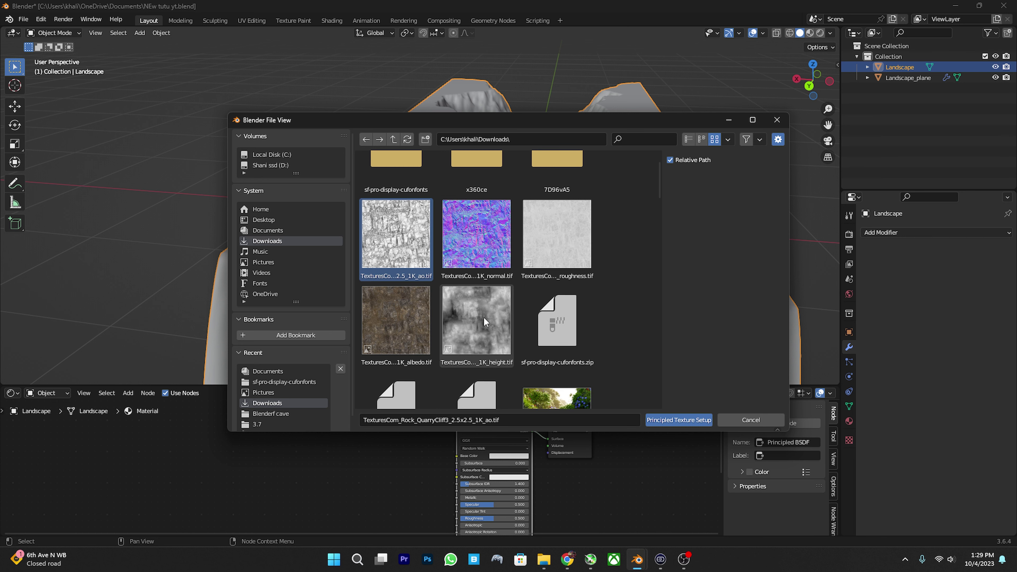
shift+click(482, 334)
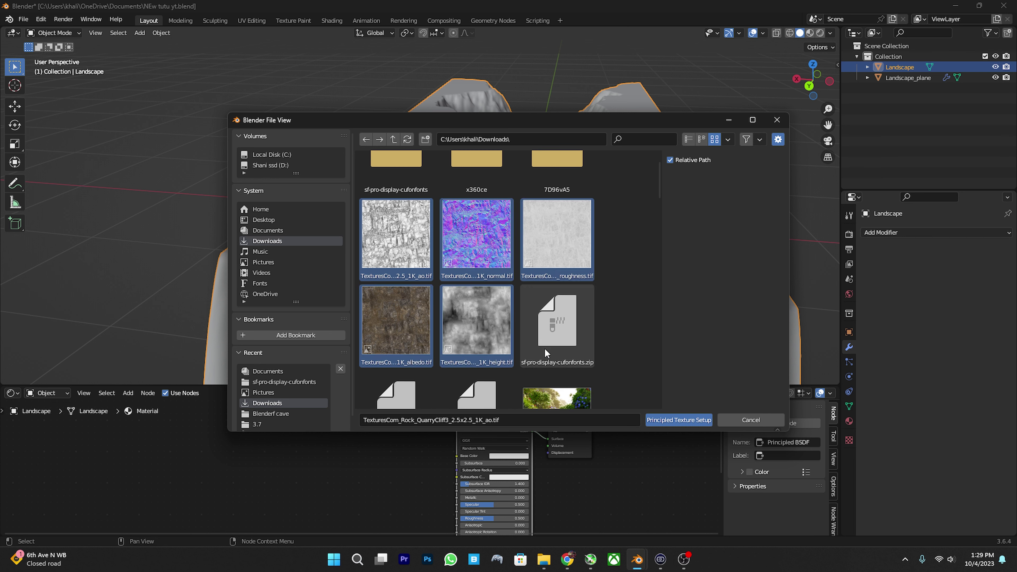
click(675, 421)
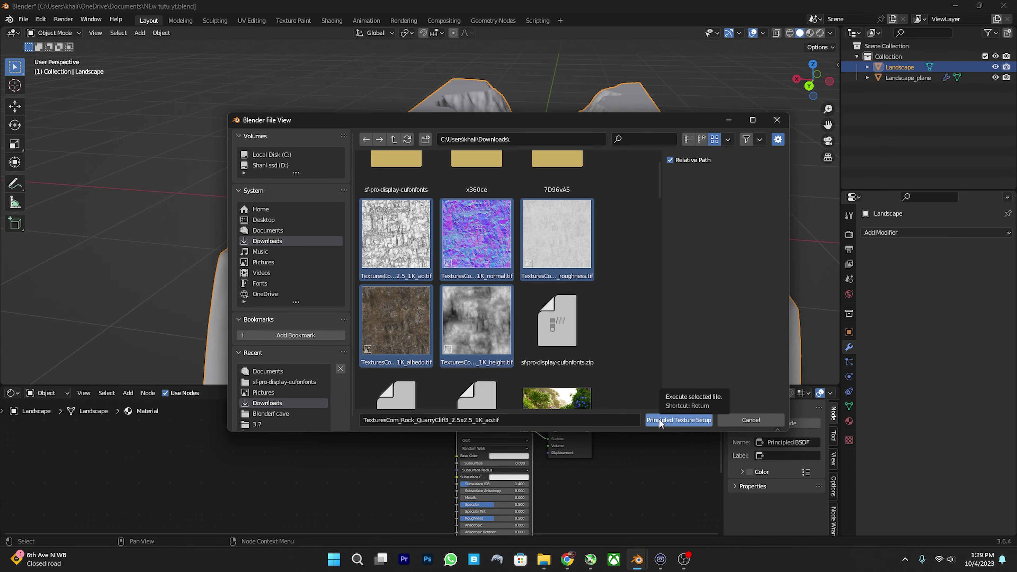
click(819, 33)
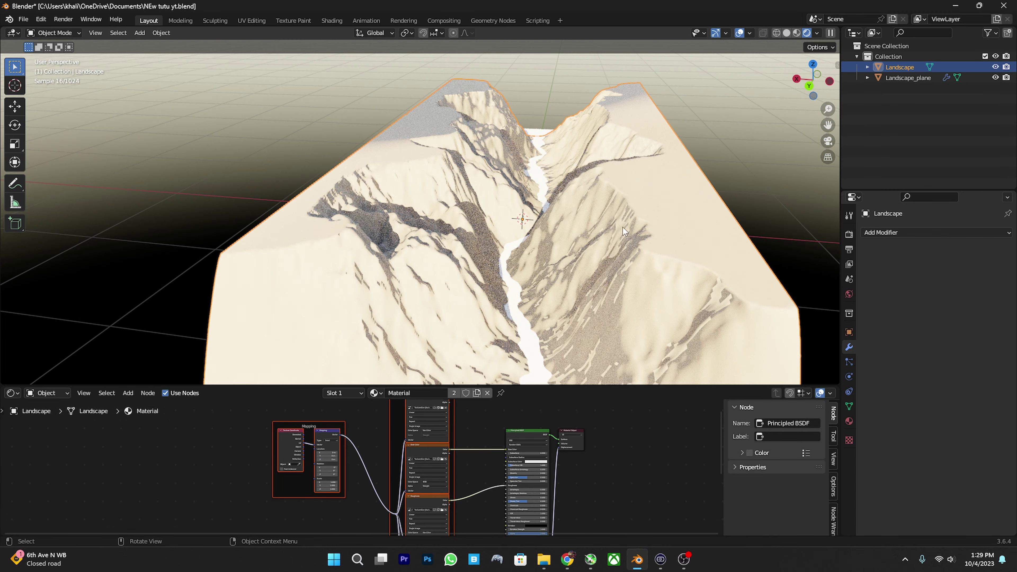
mouse_move(623, 227)
middle_down()
mouse_move(575, 202)
mouse_move(413, 217)
mouse_move(555, 311)
middle_up()
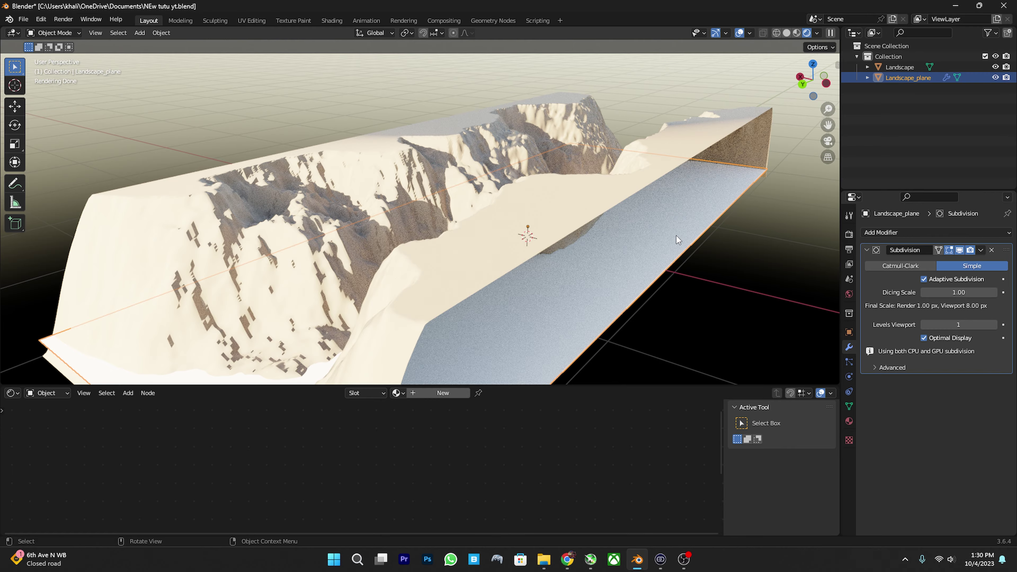
Move the Subdivision modifier from Landscape_plane to the Landscape, set to Simple with Adaptive on.
middle_drag(677, 239, 780, 245)
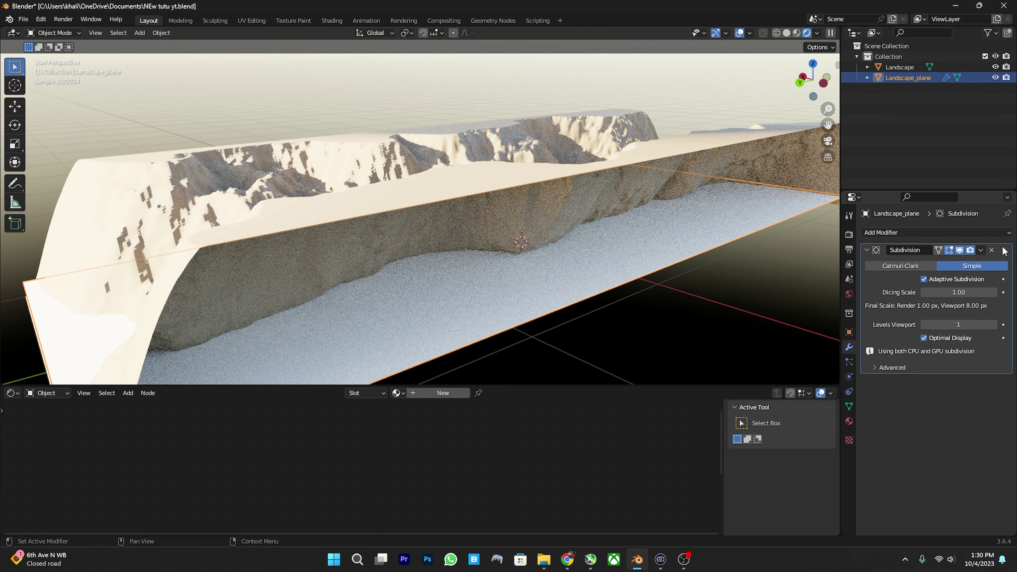
click(991, 250)
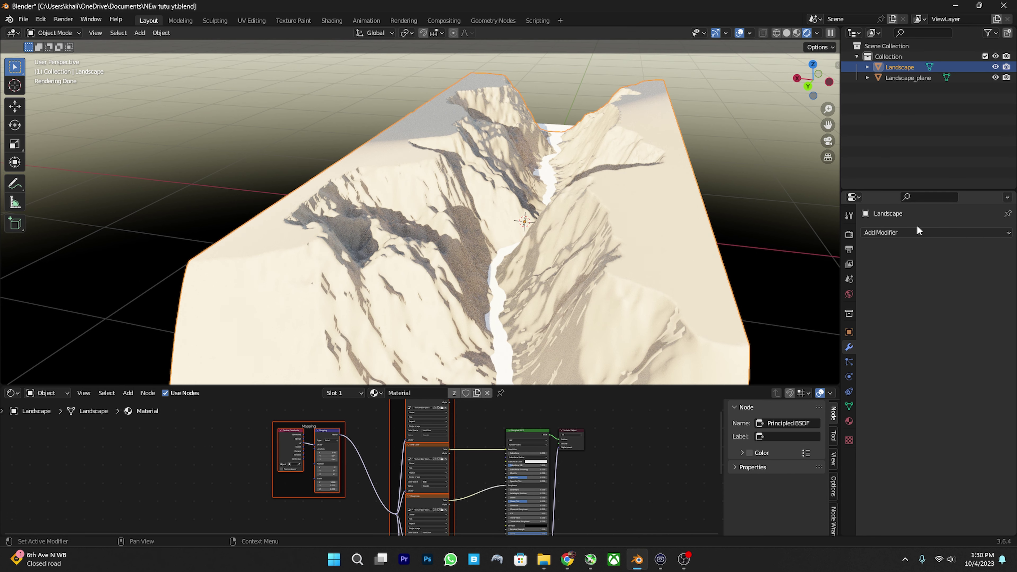
click(928, 231)
click(806, 422)
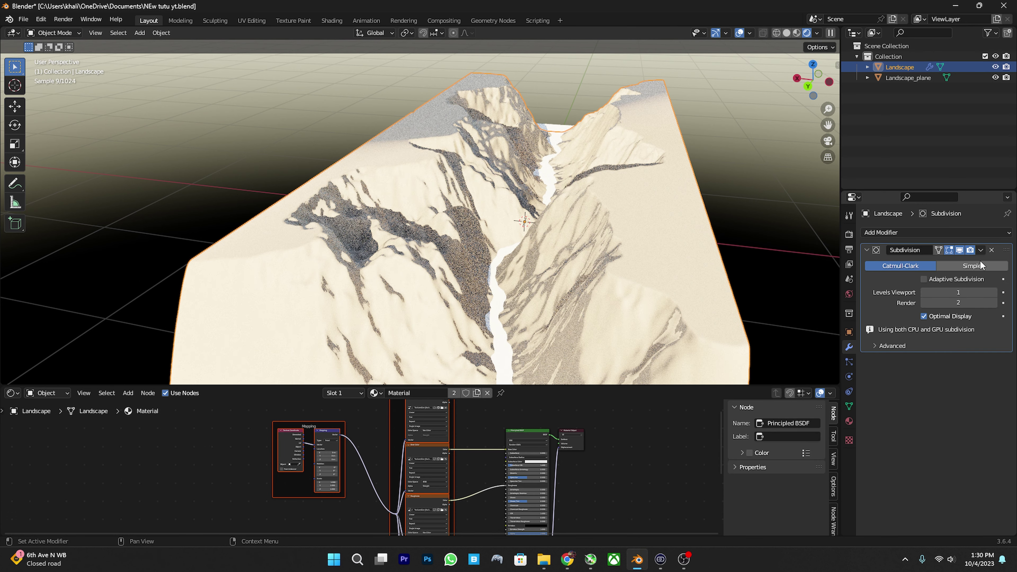
click(974, 264)
click(935, 280)
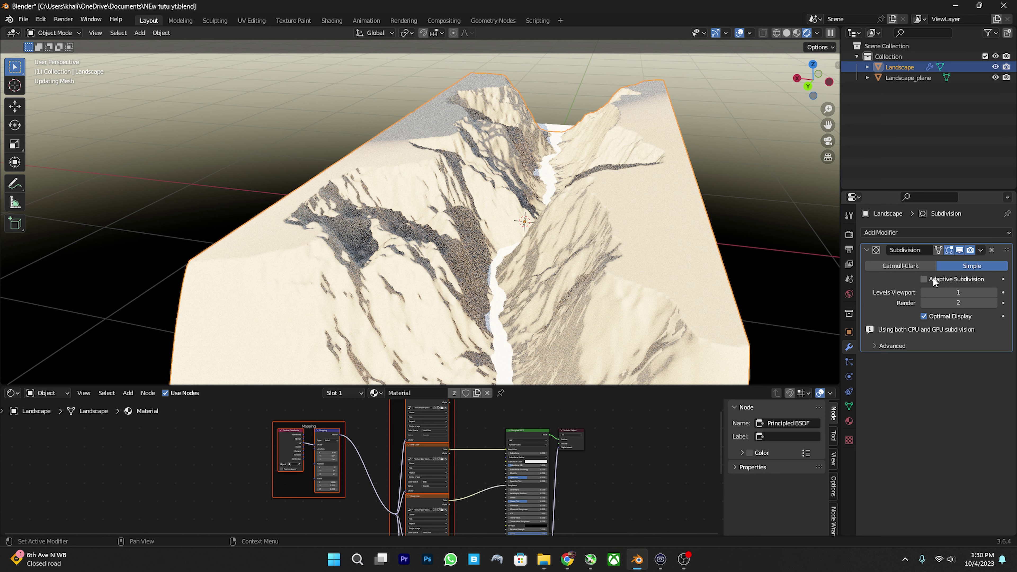
Set the Landscape material's displacement method to Displacement and Bump.
click(850, 421)
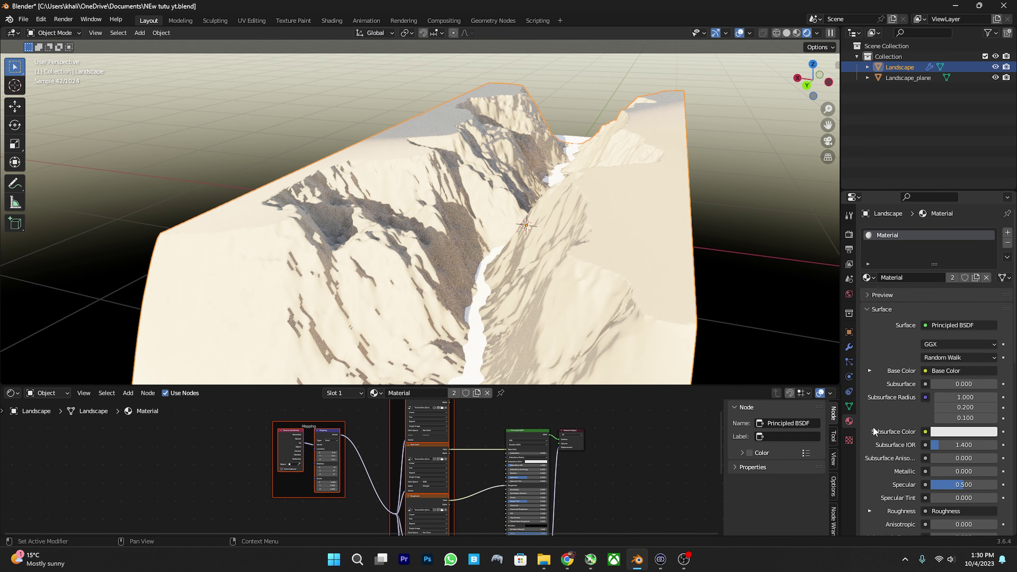
scroll(901, 416, down, 5)
scroll(922, 405, down, 6)
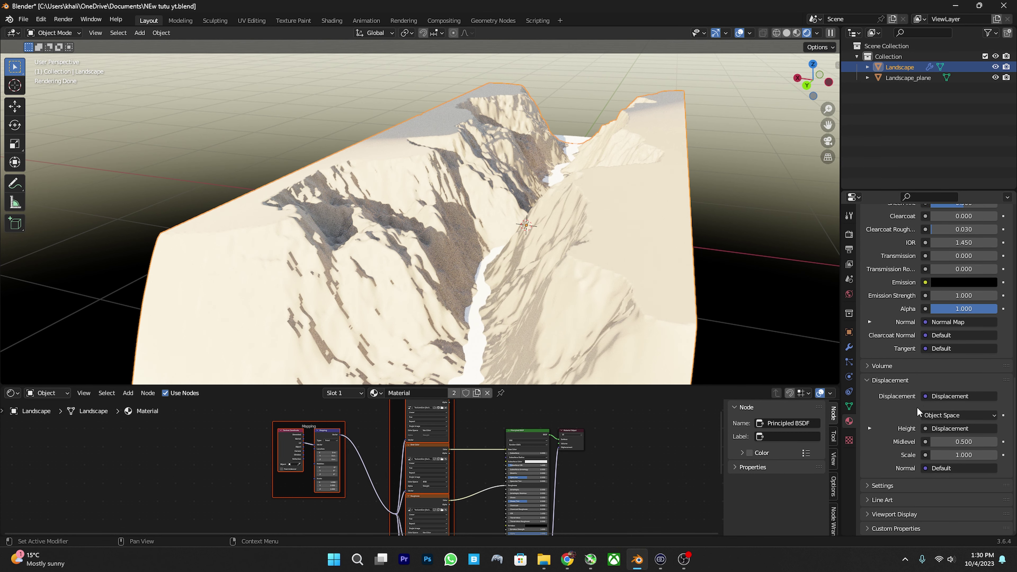
click(882, 486)
scroll(917, 473, down, 4)
click(947, 409)
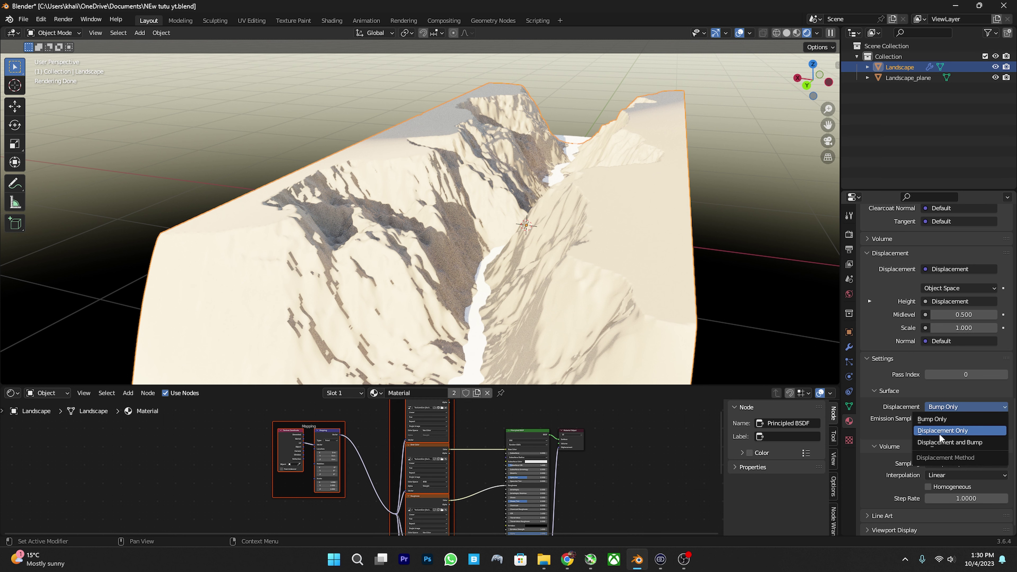
click(937, 444)
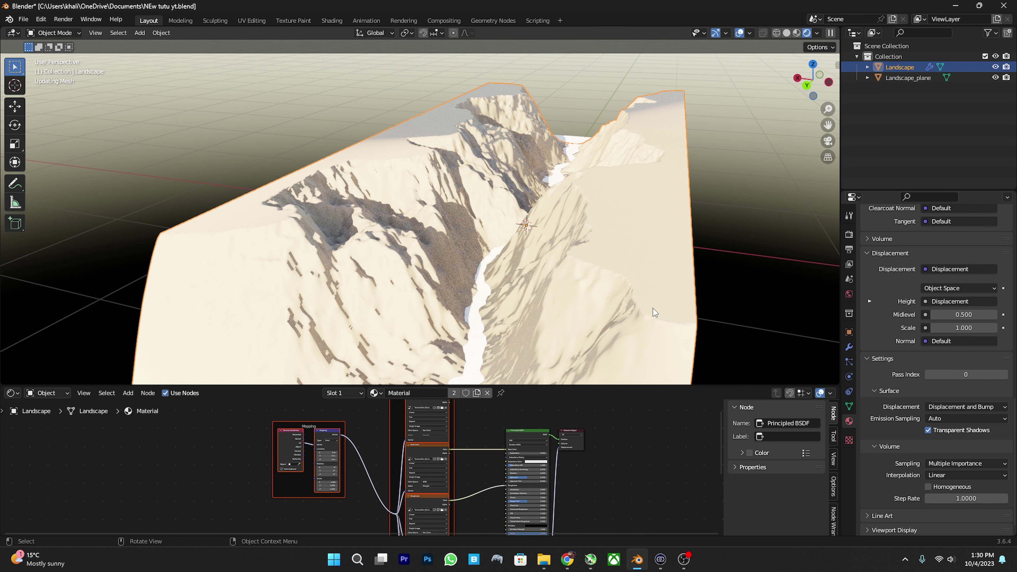
key(ctrl+a)
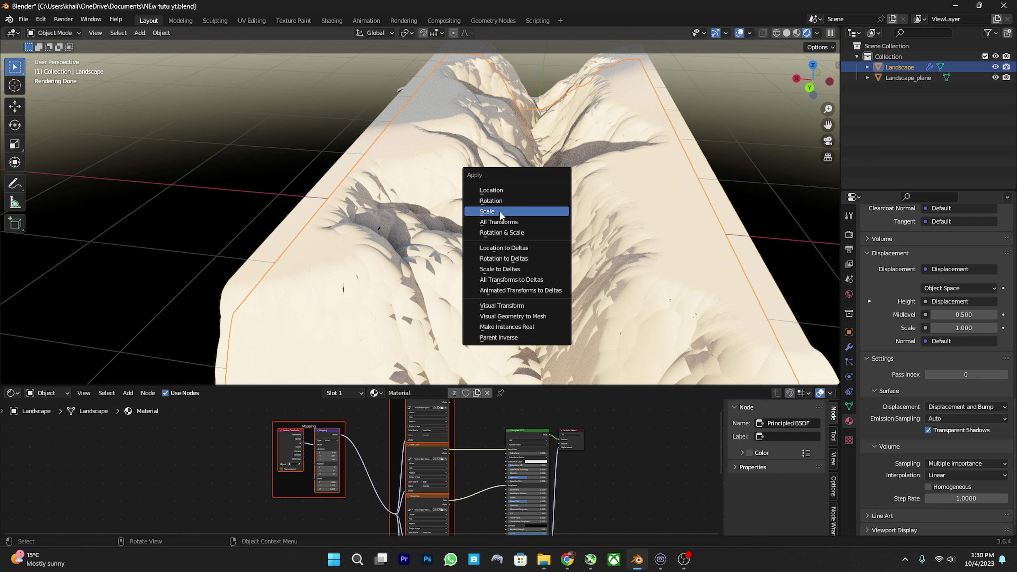
Apply the Landscape's scale and turn the left half of the node editor into an image editor.
click(515, 211)
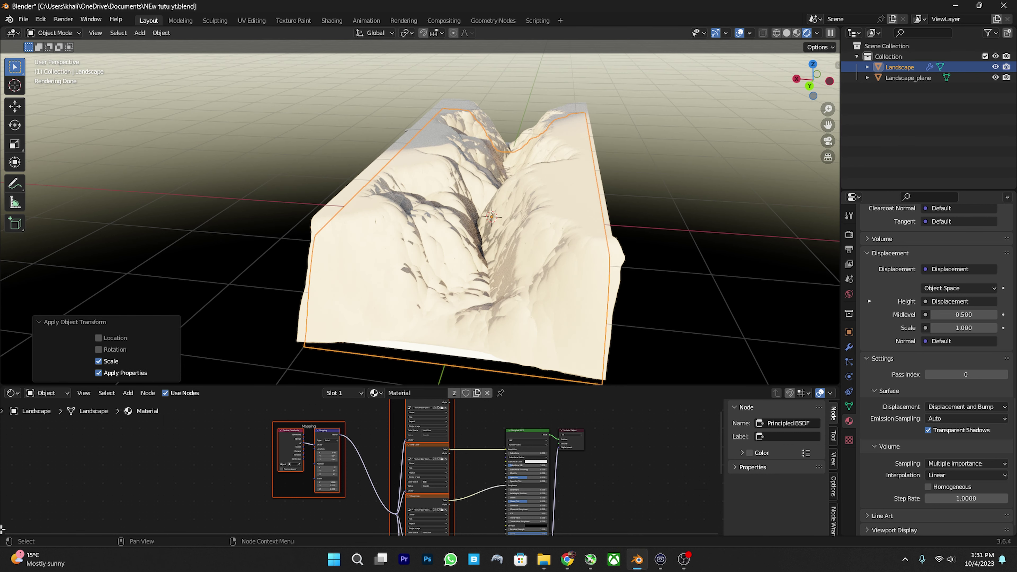
drag(3, 528, 257, 501)
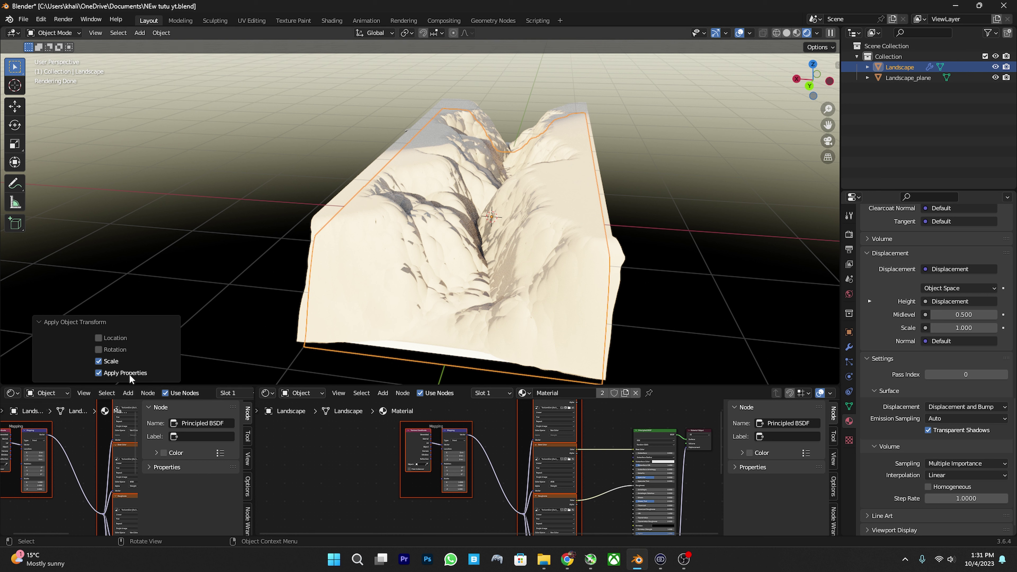
click(11, 394)
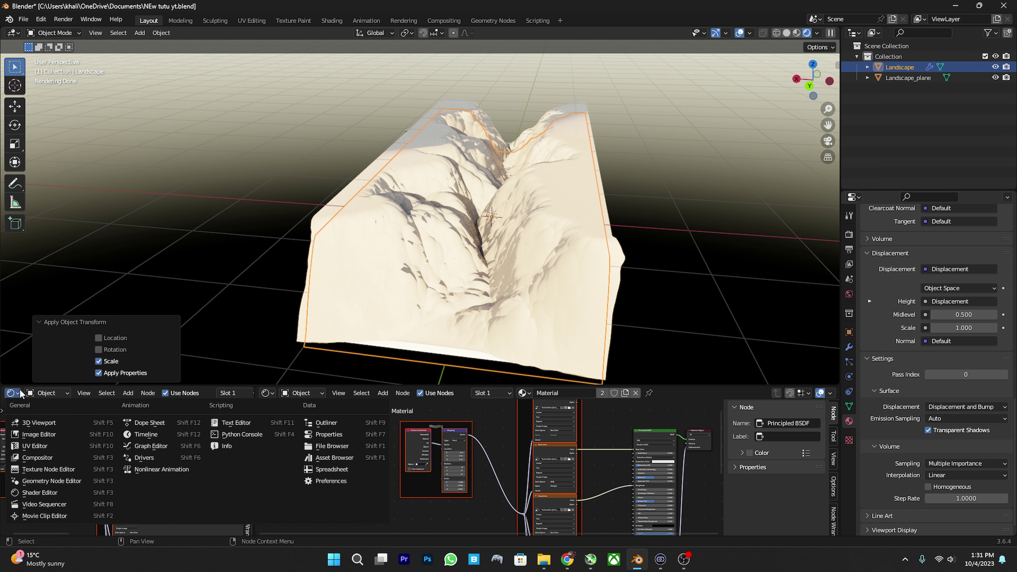
click(39, 446)
Unwrap the landscape mesh in Edit Mode and save the file.
scroll(158, 438, down, 5)
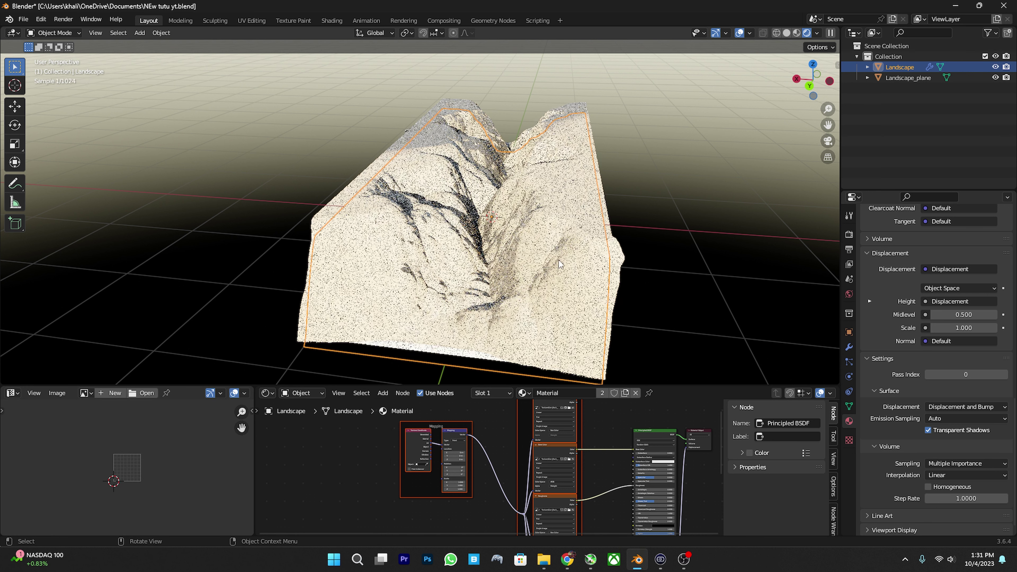
key(Tab)
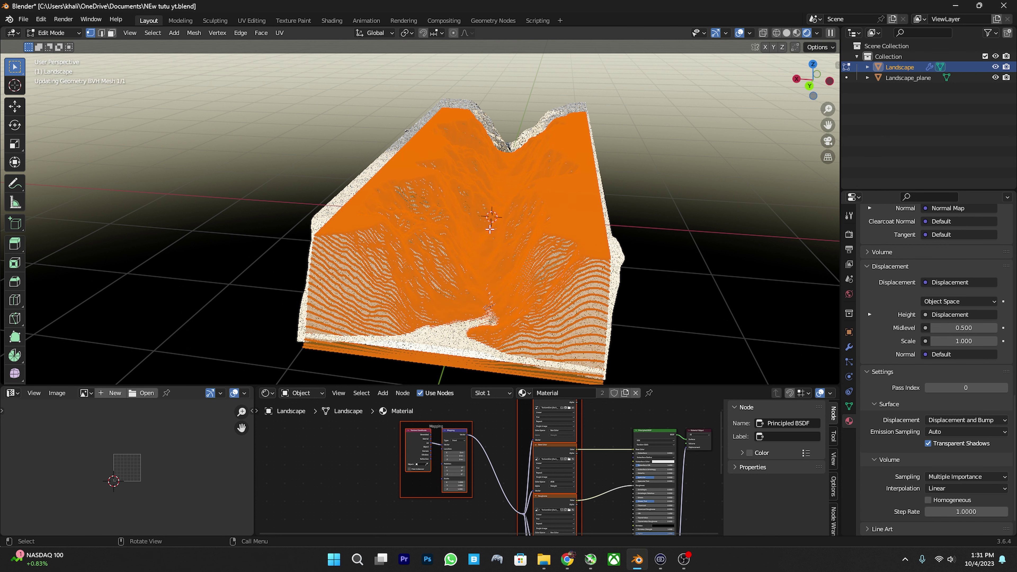
key(u)
click(436, 229)
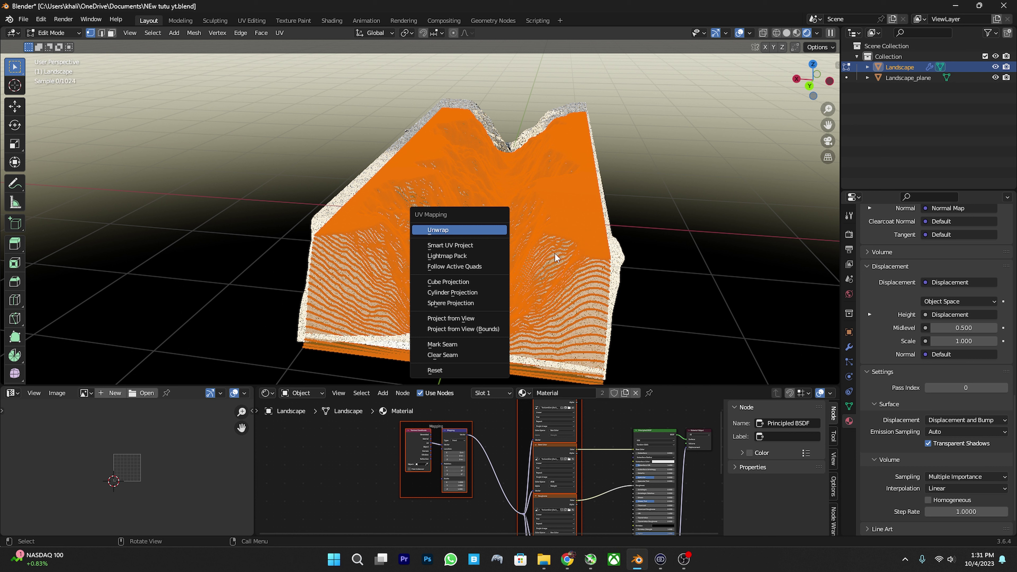
key(ctrl+s)
Hide viewport overlays and scale the landscape's UV island up for a finer rock texture.
scroll(148, 449, down, 4)
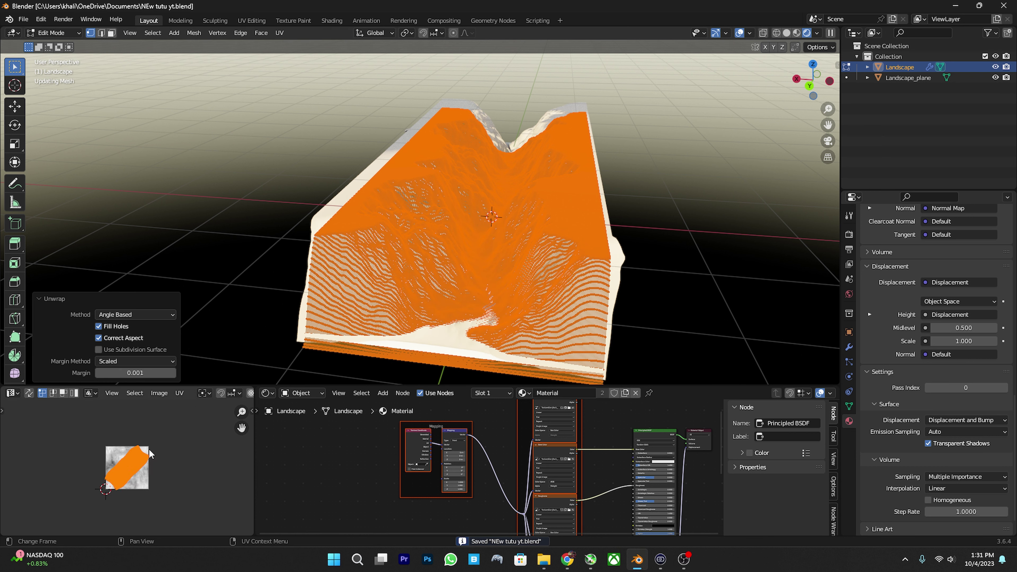
click(740, 33)
scroll(479, 246, up, 3)
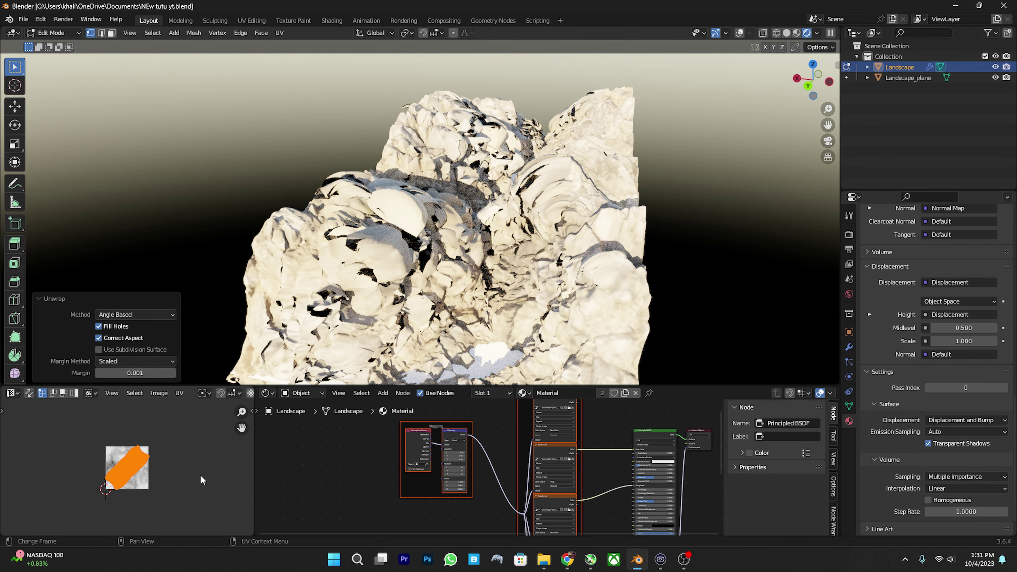
key(s)
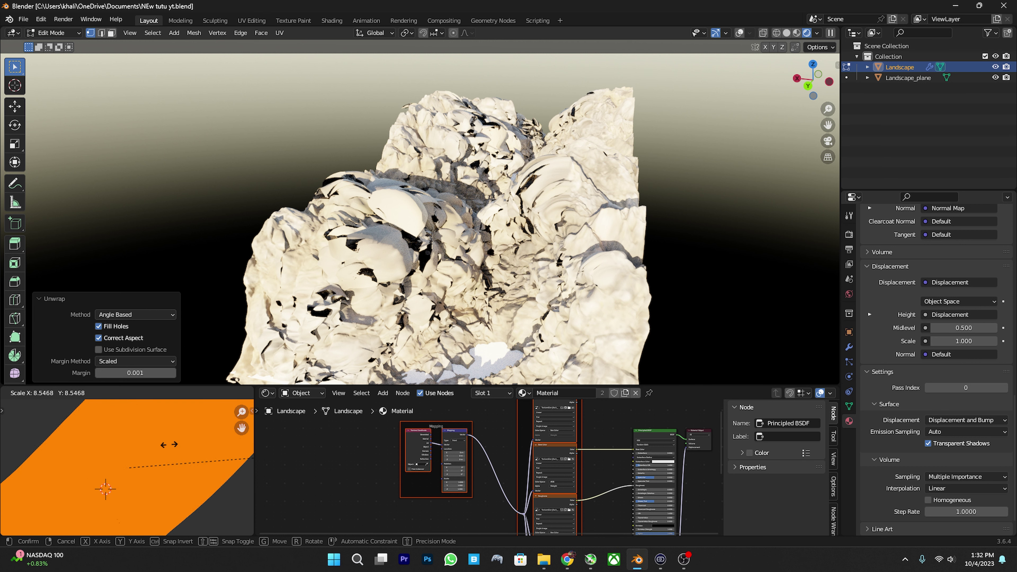
click(159, 386)
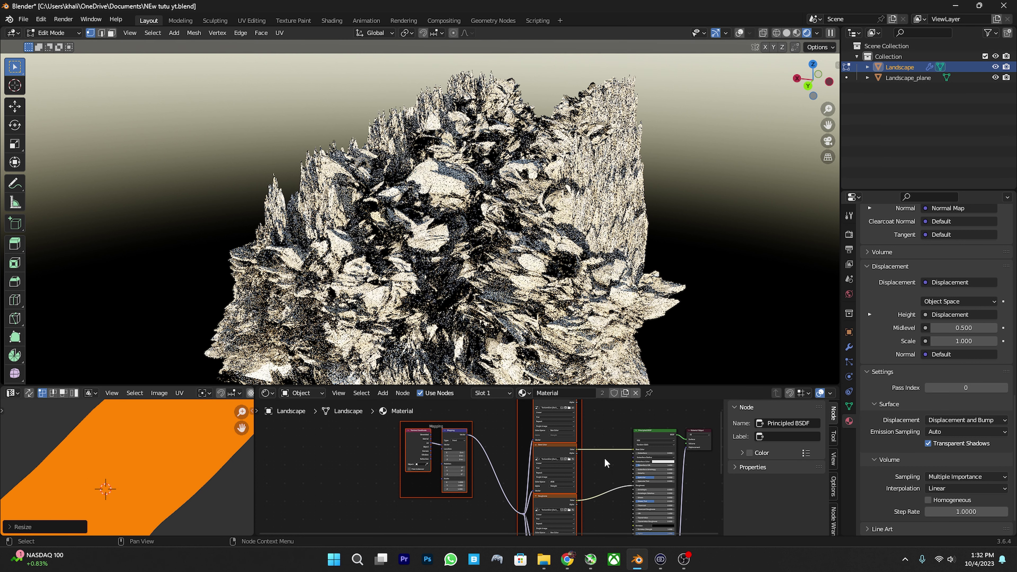
Lower the Displacement node Scale to 0.040, return to Object Mode and save.
scroll(521, 461, up, 2)
middle_drag(600, 501, 491, 437)
scroll(492, 437, up, 2)
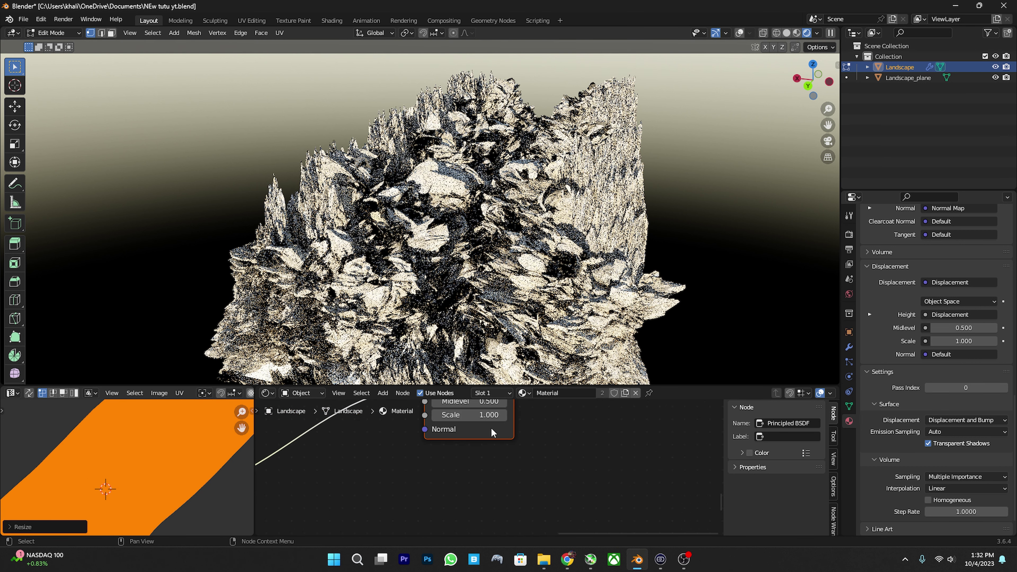
scroll(492, 437, up, 2)
drag(487, 487, 472, 486)
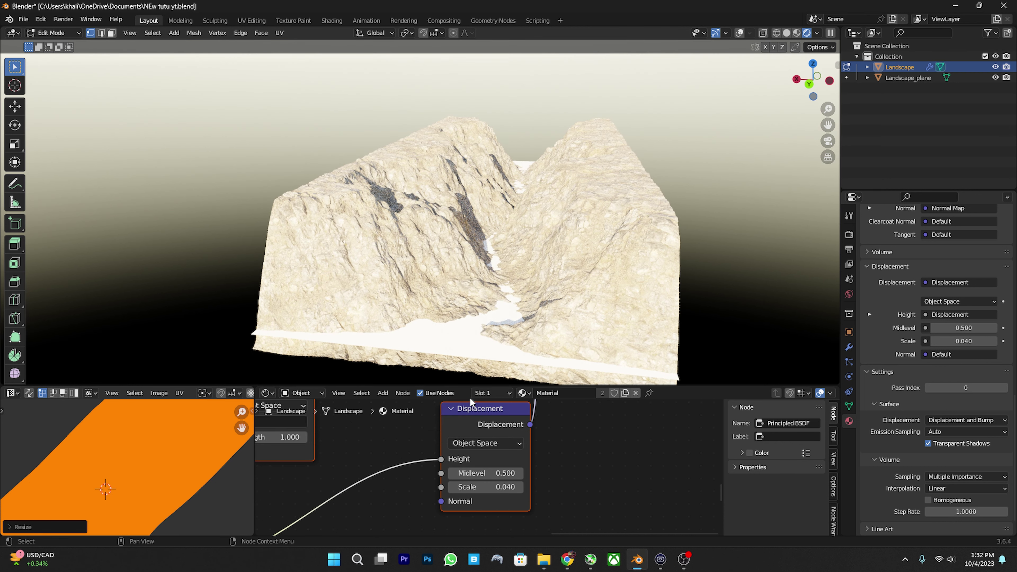
key(Tab)
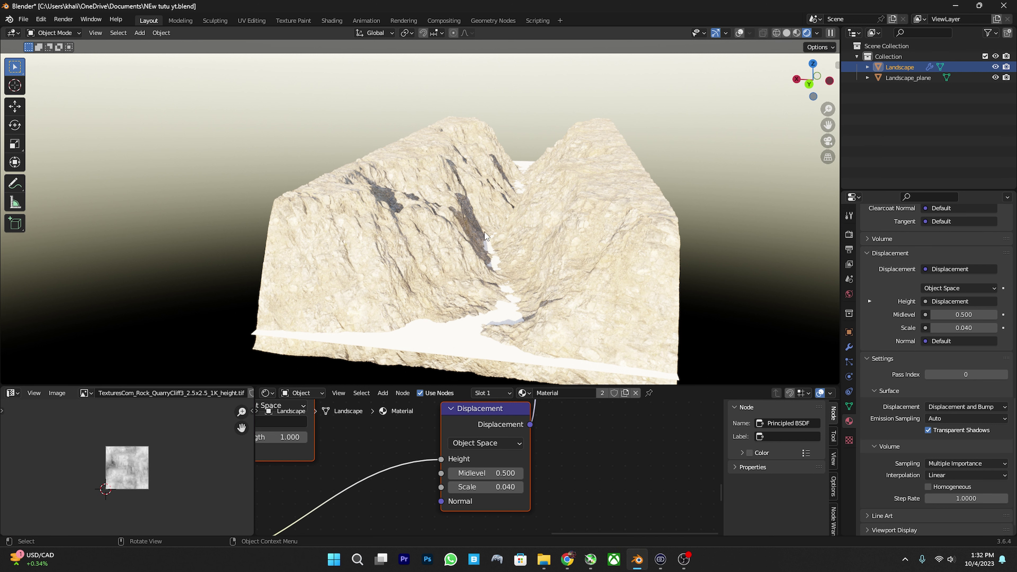
mouse_move(553, 211)
middle_down()
mouse_move(548, 294)
mouse_move(545, 282)
mouse_move(496, 260)
middle_up()
key(ctrl+s)
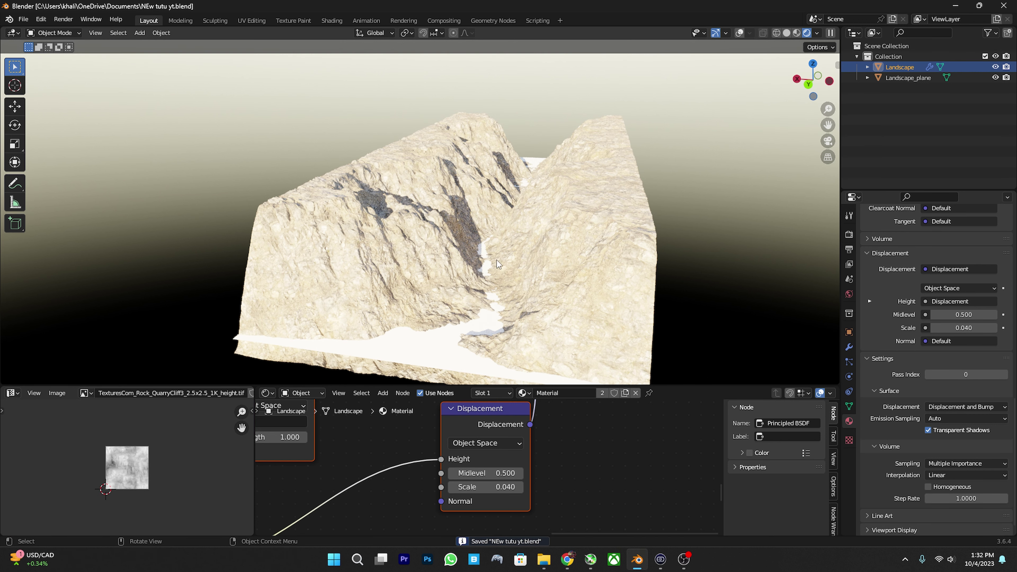
key(shift+a)
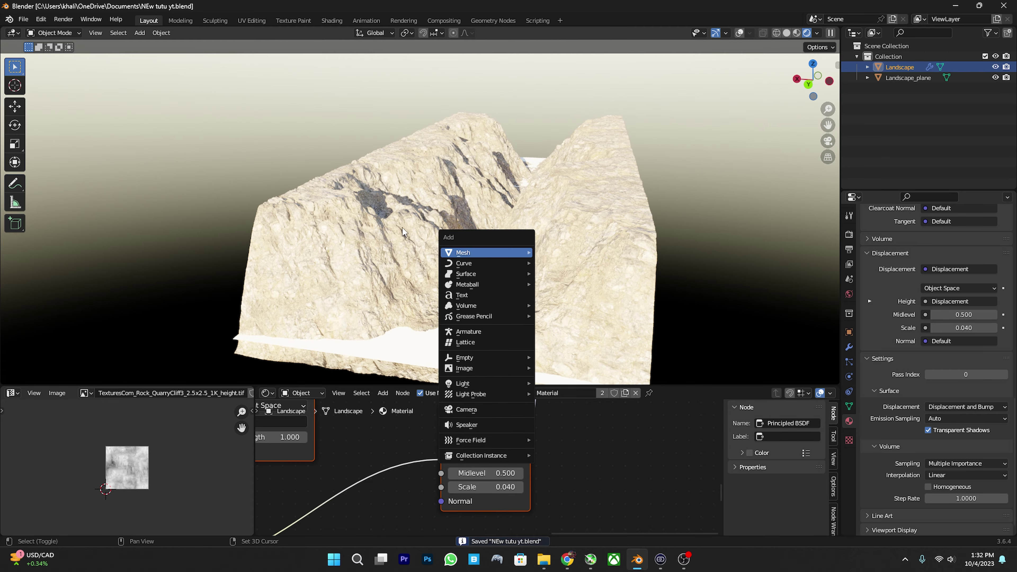
Add a camera and align it to a low view looking down the canyon.
click(486, 408)
mouse_move(525, 288)
middle_down()
mouse_move(521, 260)
mouse_move(502, 269)
middle_up()
scroll(524, 259, up, 5)
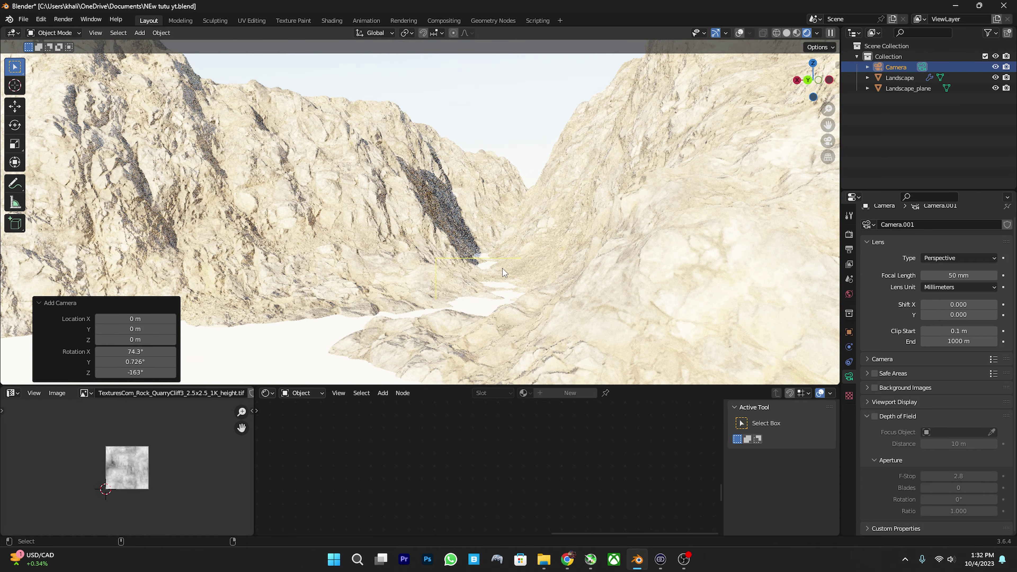
key(ctrl+alt+KP_0)
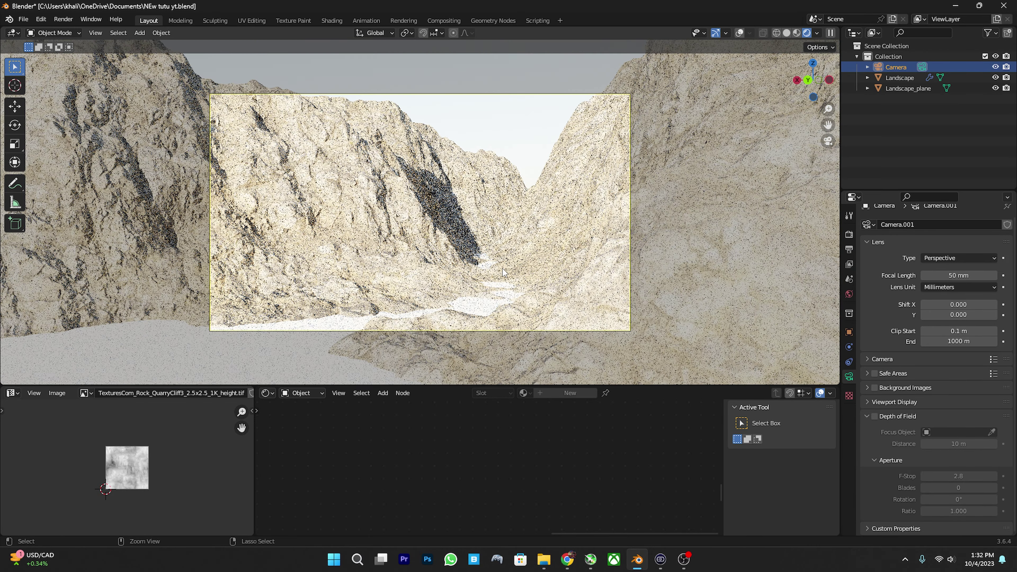
Adjust the camera's position and rotation, save, and bring up the Landscape's material nodes.
key(g)
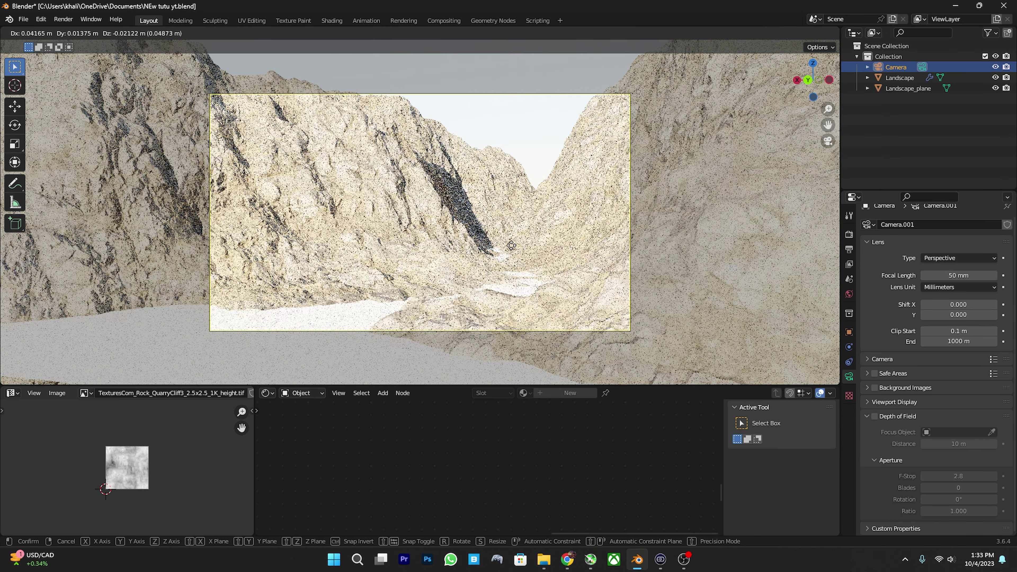
click(528, 245)
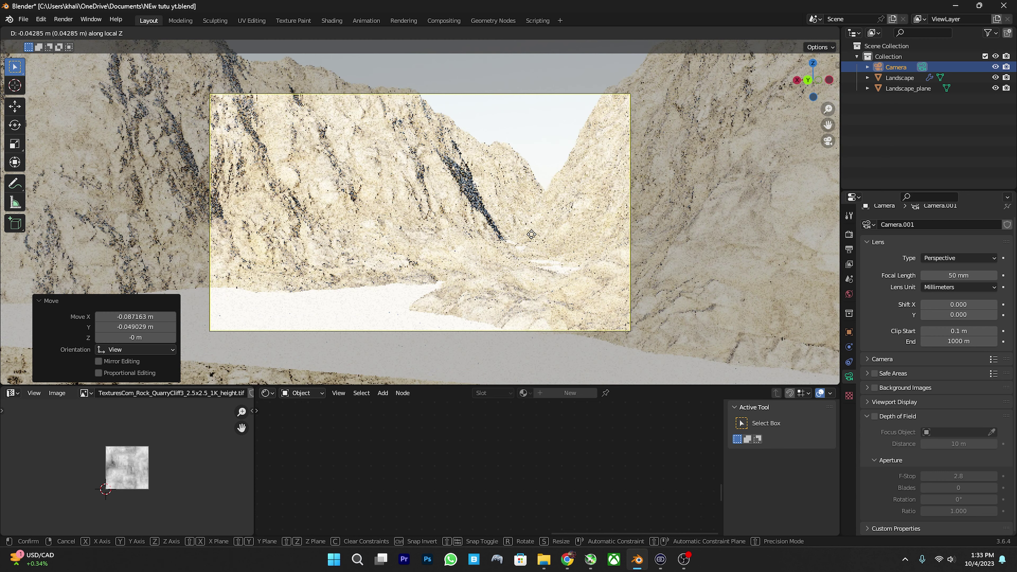
click(484, 284)
key(ctrl+s)
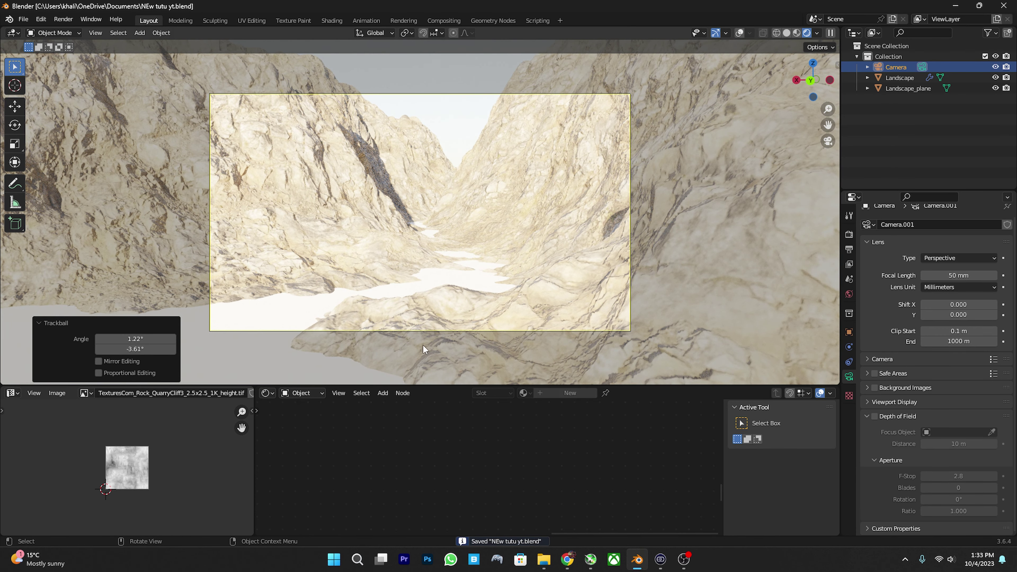
click(543, 344)
mouse_move(409, 426)
middle_down()
mouse_move(495, 512)
mouse_move(409, 496)
mouse_move(529, 397)
mouse_move(411, 429)
mouse_move(452, 419)
middle_up()
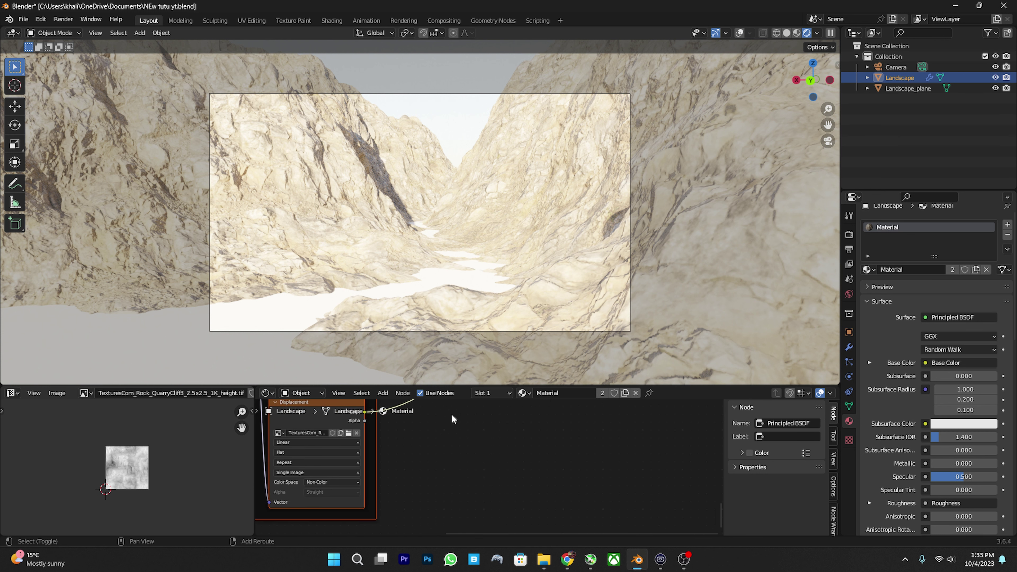
Add a Noise Texture node to the landscape material.
key(shift+a)
text(no)
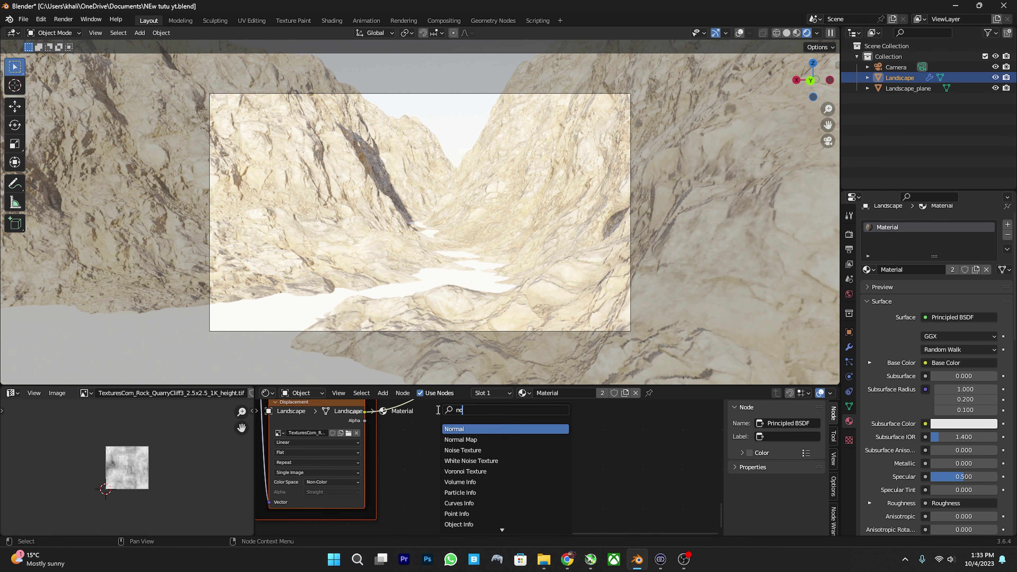
text(i)
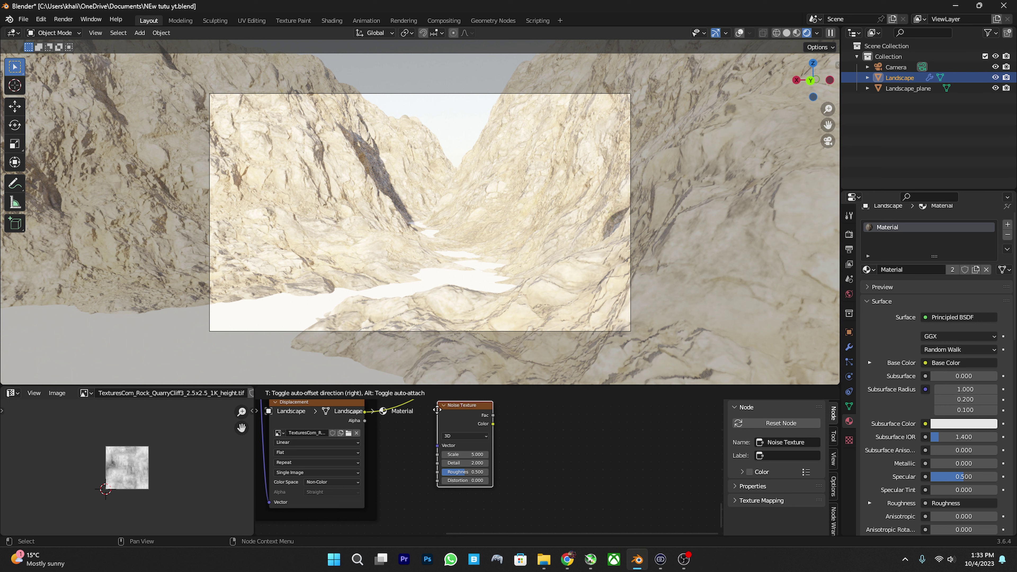
click(436, 409)
scroll(521, 460, up, 2)
scroll(567, 468, up, 1)
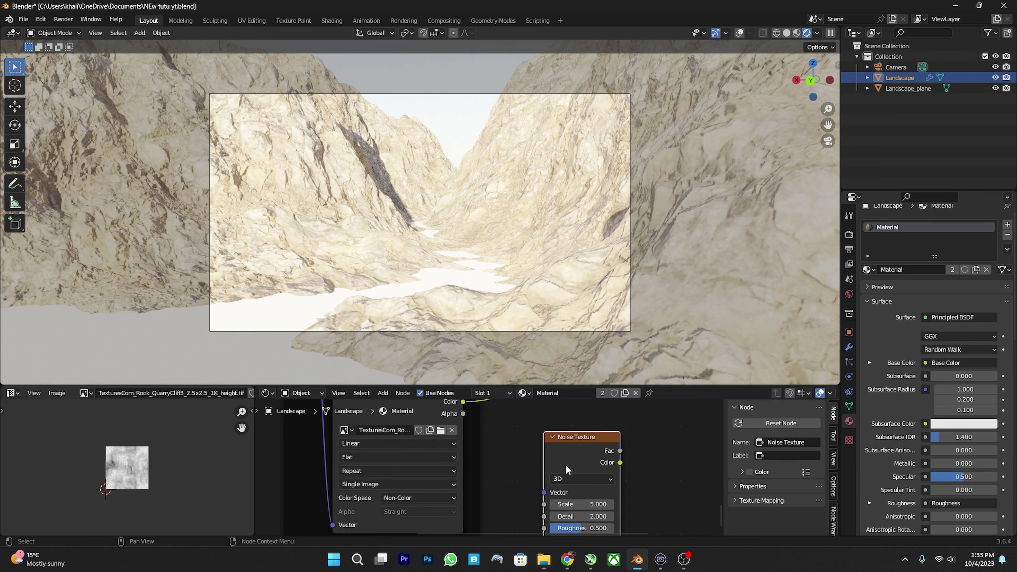
scroll(486, 463, down, 2)
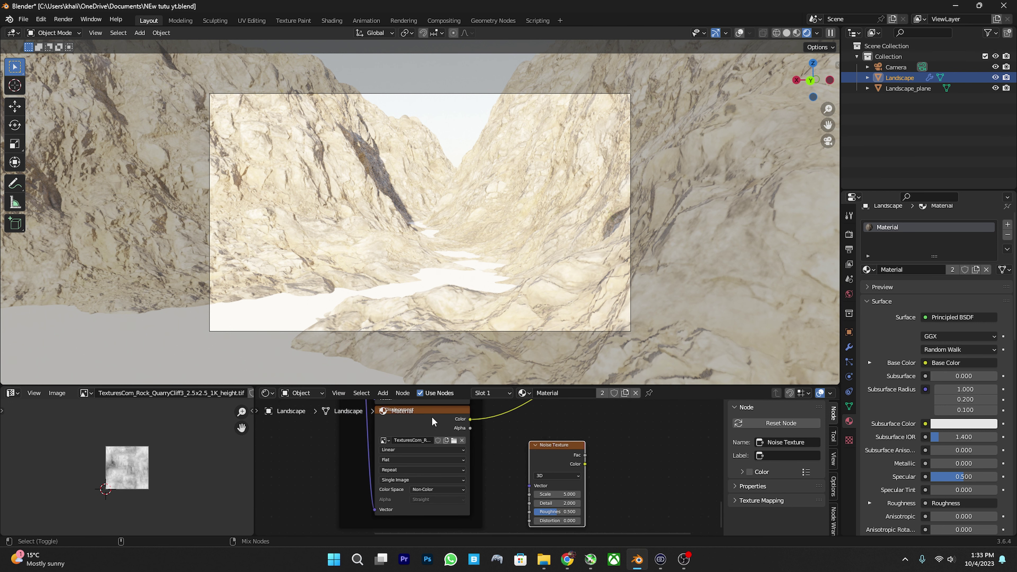
Mix the rock height image with the Noise Texture through a new Mix node.
ctrl+shift+right_drag(431, 417, 434, 440)
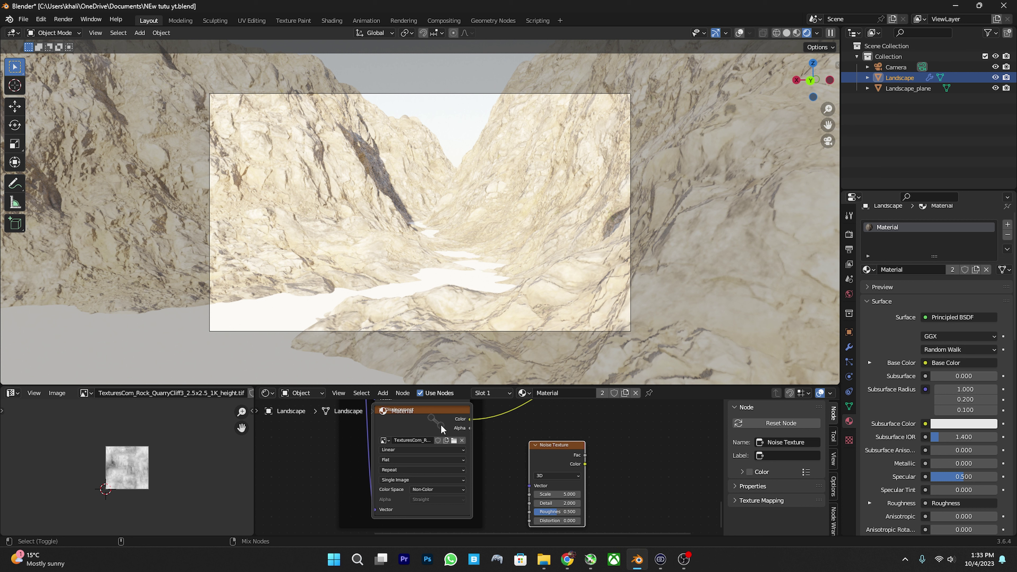
ctrl+shift+right_drag(446, 433, 554, 459)
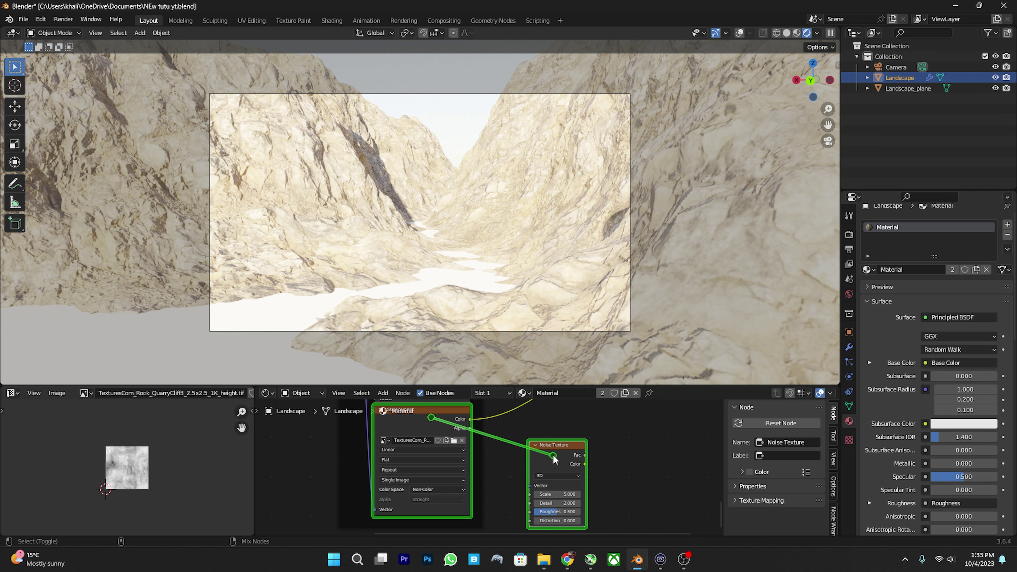
ctrl+shift+right_drag(553, 456, 553, 457)
click(621, 447)
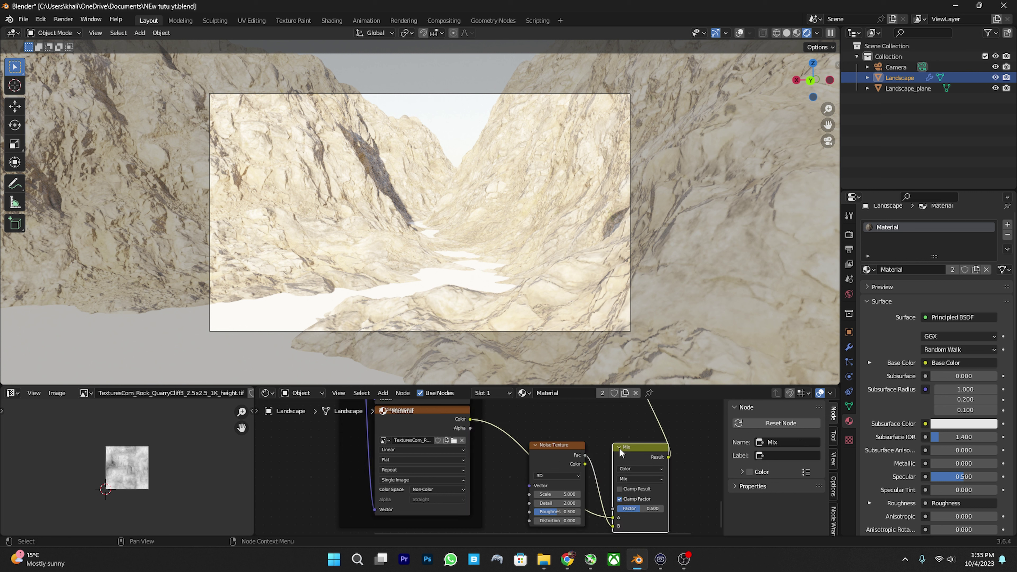
middle_drag(619, 452, 574, 457)
mouse_move(585, 449)
mouse_down()
mouse_move(565, 427)
mouse_move(576, 415)
mouse_up()
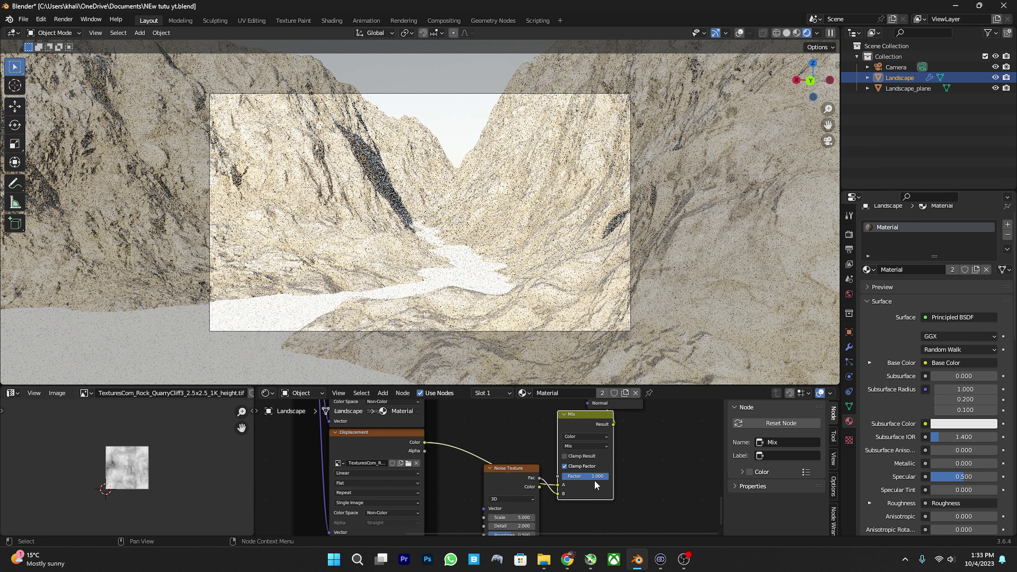
Set the Noise Texture Scale to 30 and Detail to 15.
scroll(509, 481, up, 3)
double_click(498, 473)
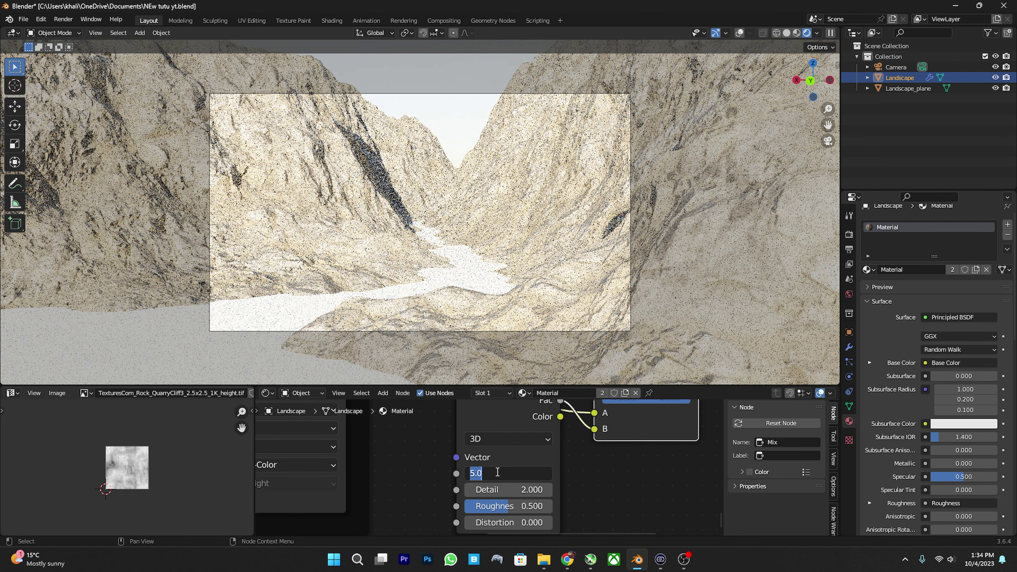
text(30)
key(Return)
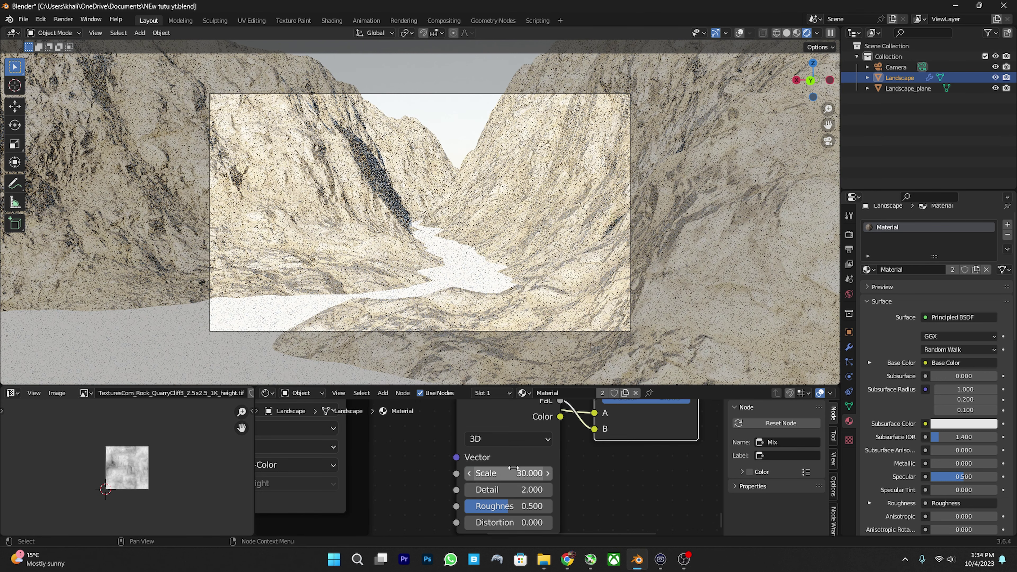
mouse_move(500, 490)
mouse_down()
mouse_move(548, 490)
mouse_move(537, 473)
mouse_up()
Scale the landscape's UV island up to roughly double size in Edit Mode.
key(Tab)
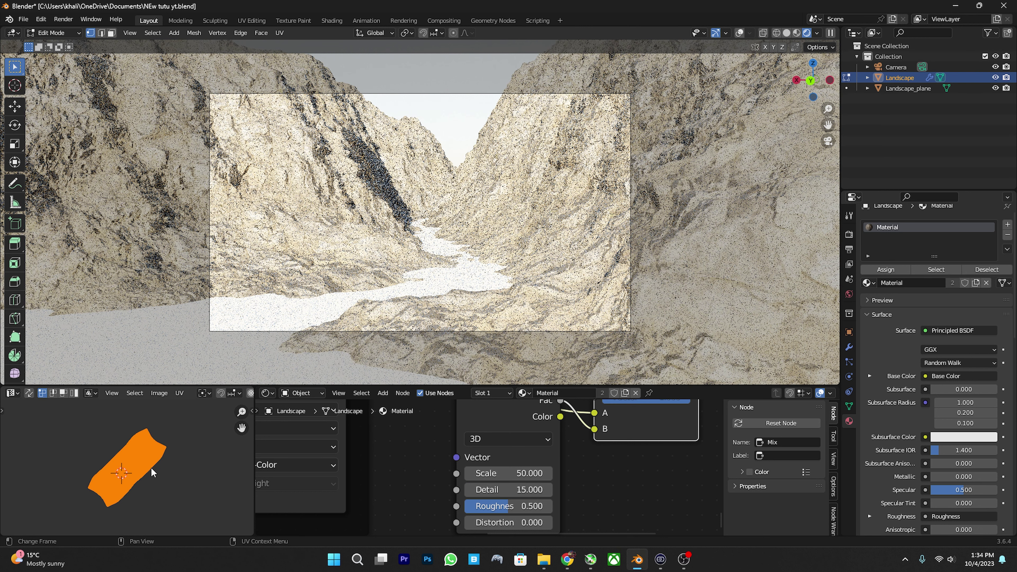
key(s)
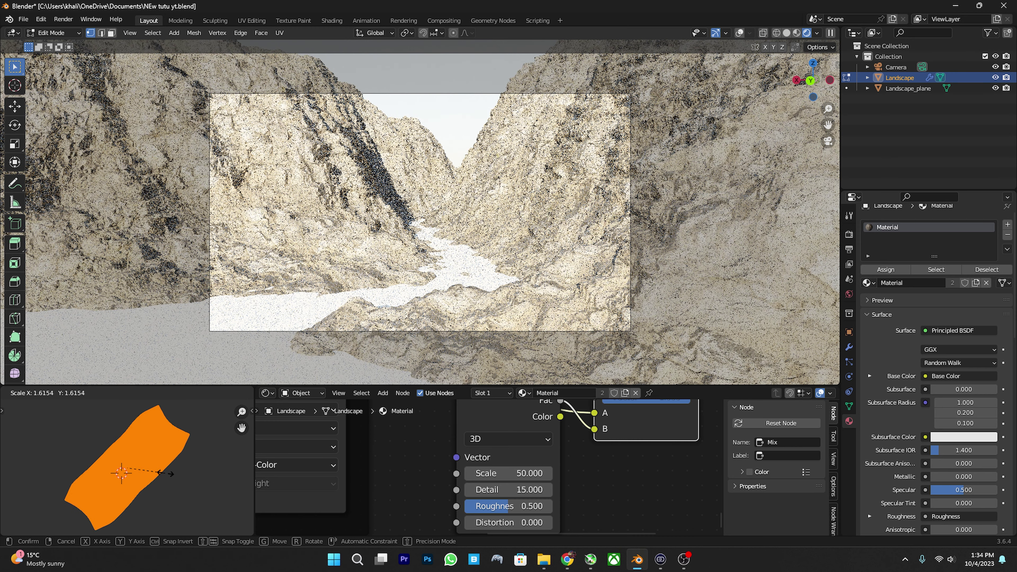
click(192, 449)
shift+scroll(509, 438, down, 5)
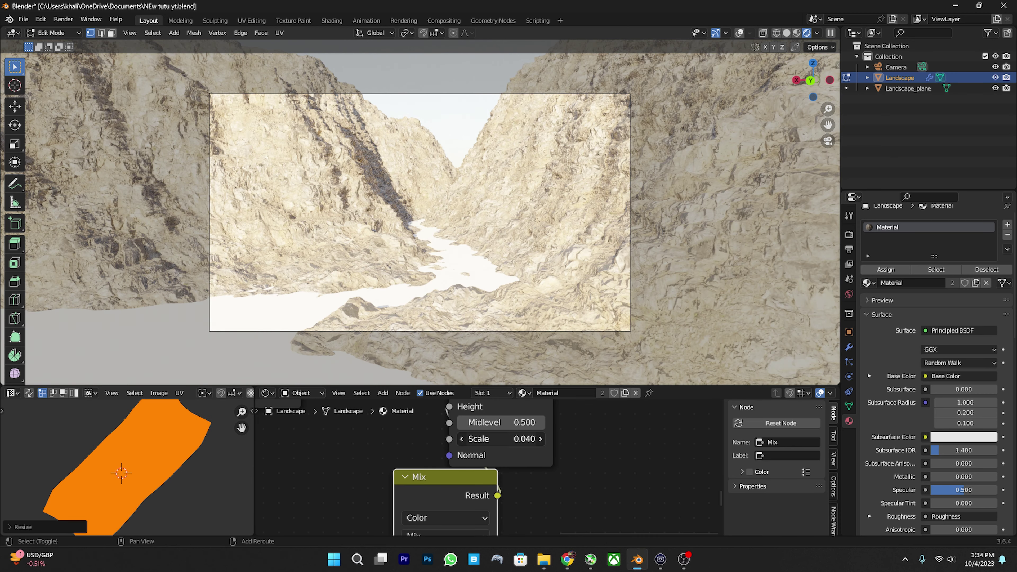
Set displacement Scale to 0.070, save, and raise the Principled BSDF Metallic to 0.677.
drag(517, 439, 529, 438)
scroll(457, 513, down, 2)
key(ctrl+s)
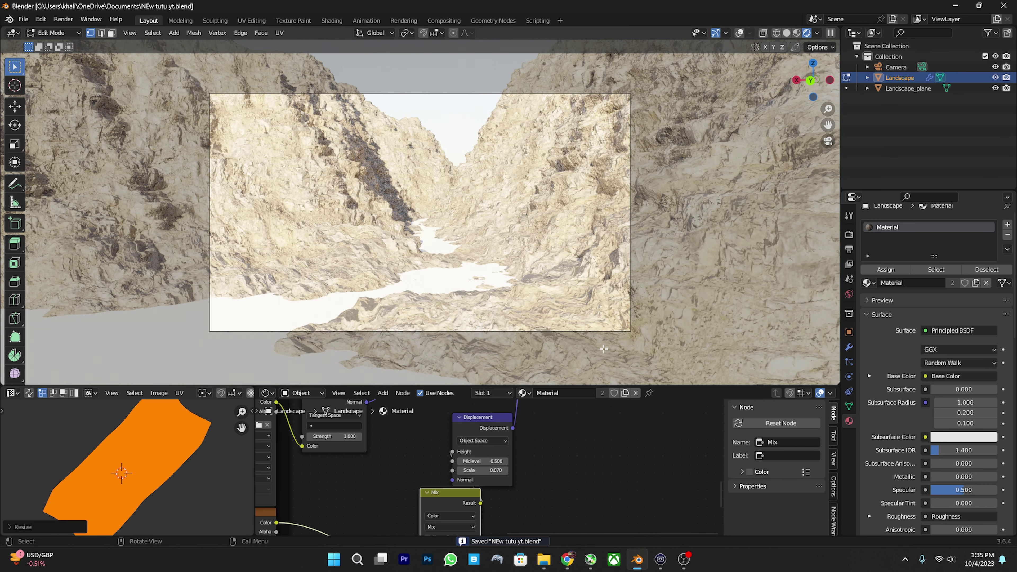
mouse_move(506, 409)
middle_down()
mouse_move(445, 457)
mouse_move(498, 517)
middle_up()
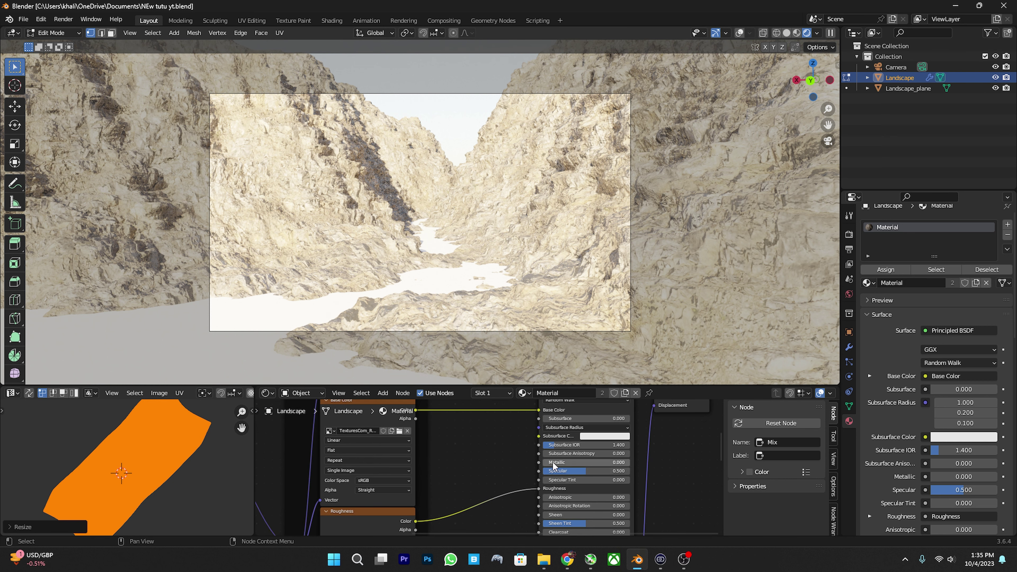
drag(561, 462, 600, 462)
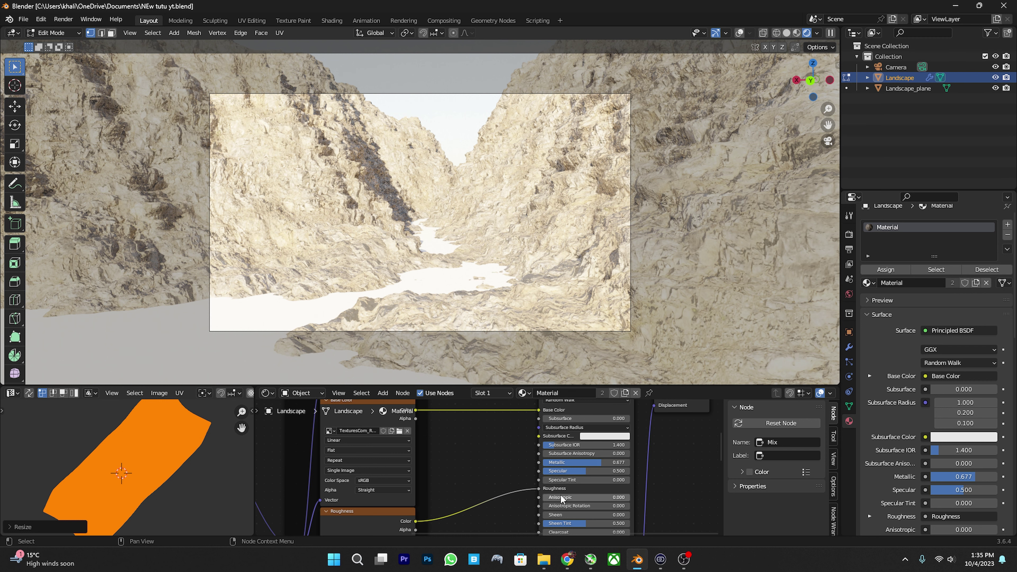
Insert a Color Ramp into the roughness link and slide its black stop to the right.
scroll(559, 498, up, 2)
key(shift+a)
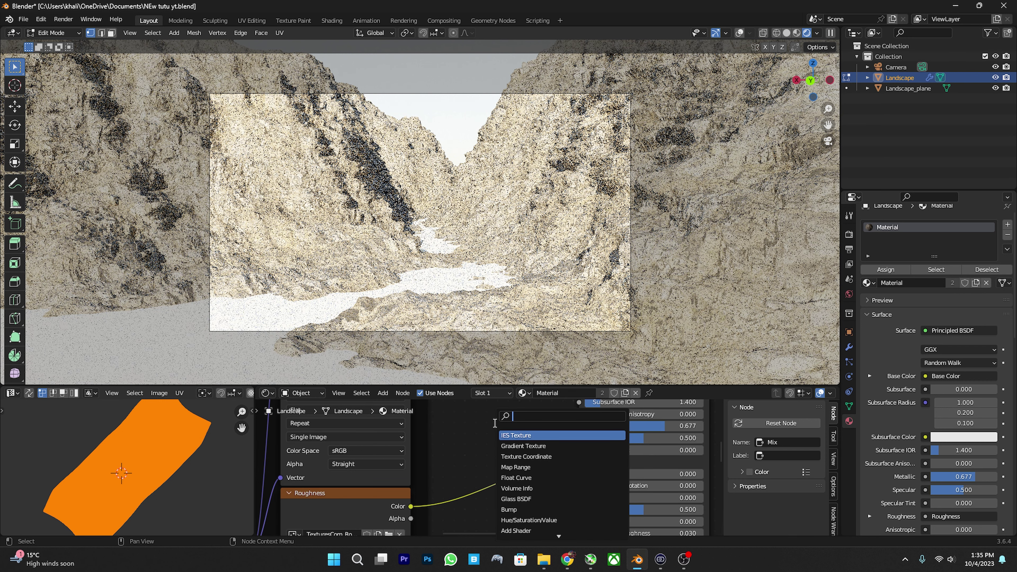
text(v)
key(BackSpace)
text(color ramp)
key(Return)
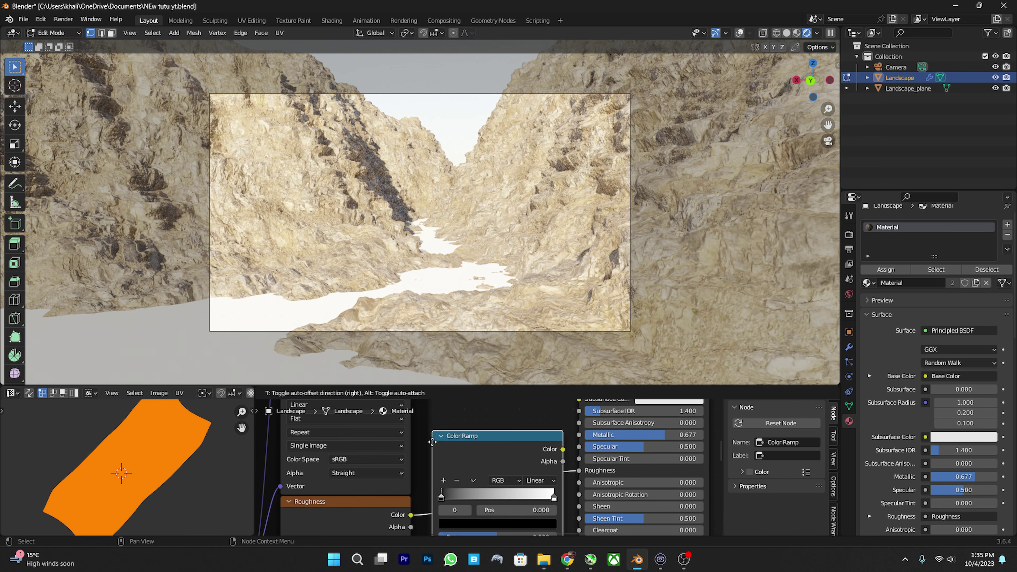
click(433, 450)
scroll(446, 487, up, 2)
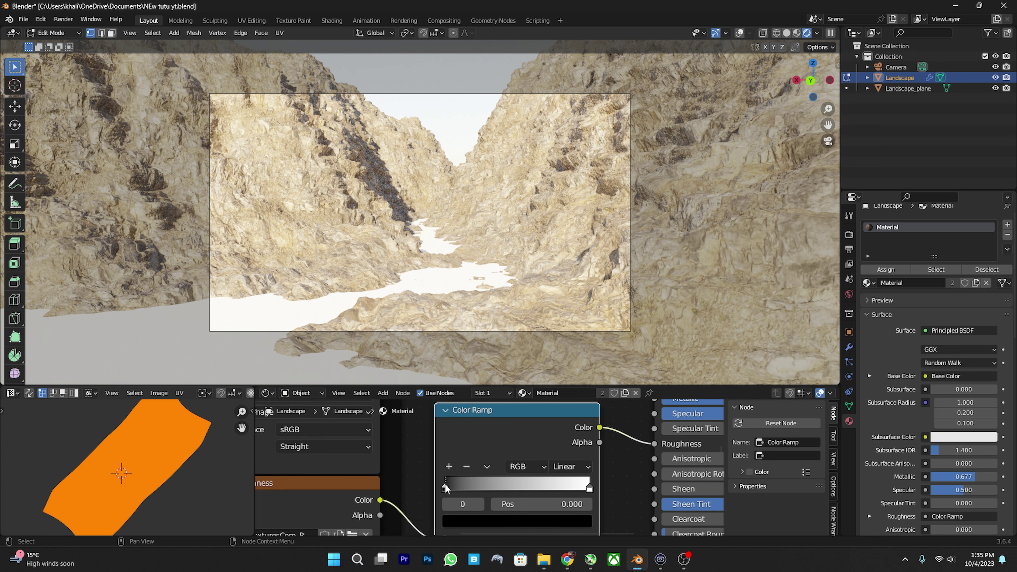
drag(445, 487, 577, 489)
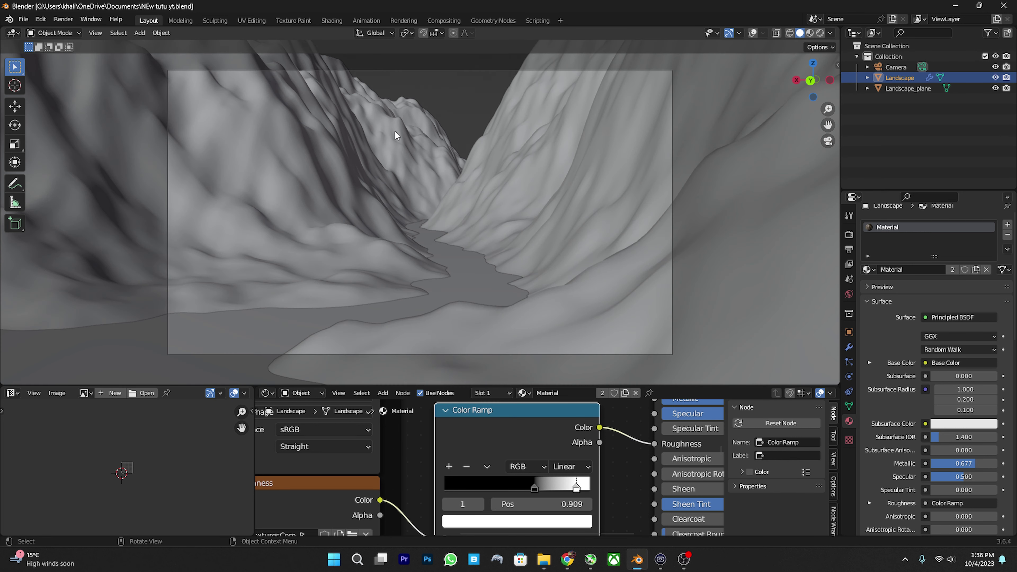
Orbit out of the camera view and switch the Landscape into Weight Paint mode.
mouse_move(595, 177)
middle_down()
mouse_move(517, 272)
mouse_move(508, 240)
mouse_move(488, 234)
mouse_move(447, 266)
mouse_move(461, 204)
middle_up()
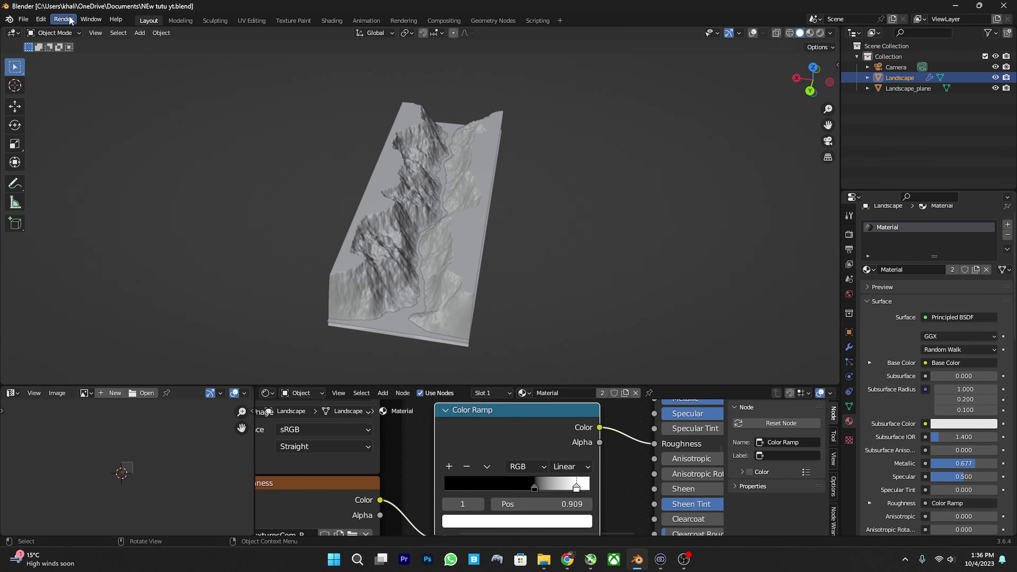
click(48, 33)
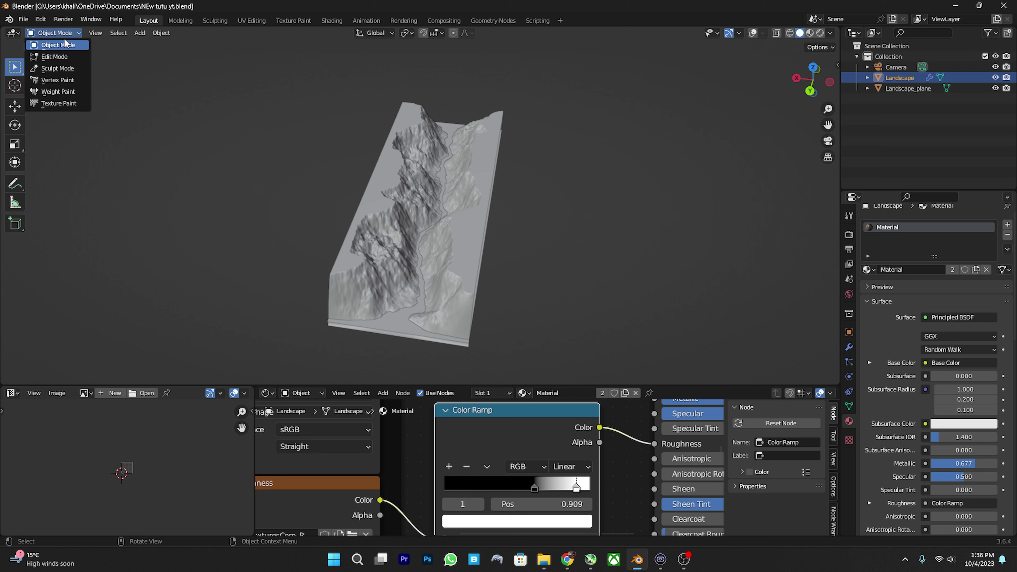
click(73, 95)
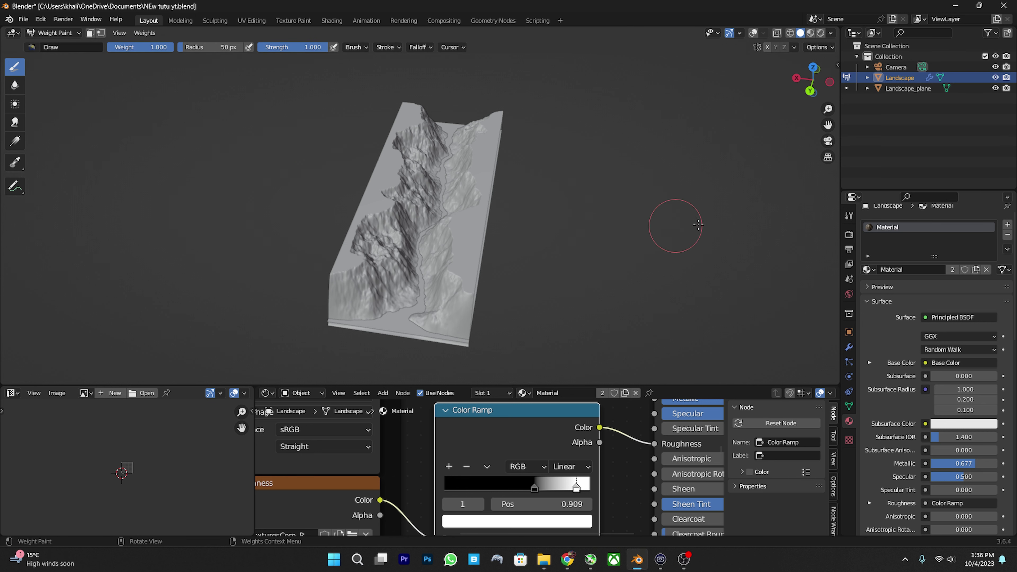
Show overlays, set the brush radius to about 109 px, and paint weight beside the river.
click(753, 34)
mouse_move(424, 212)
middle_down()
mouse_move(433, 231)
mouse_move(390, 250)
mouse_move(425, 295)
middle_up()
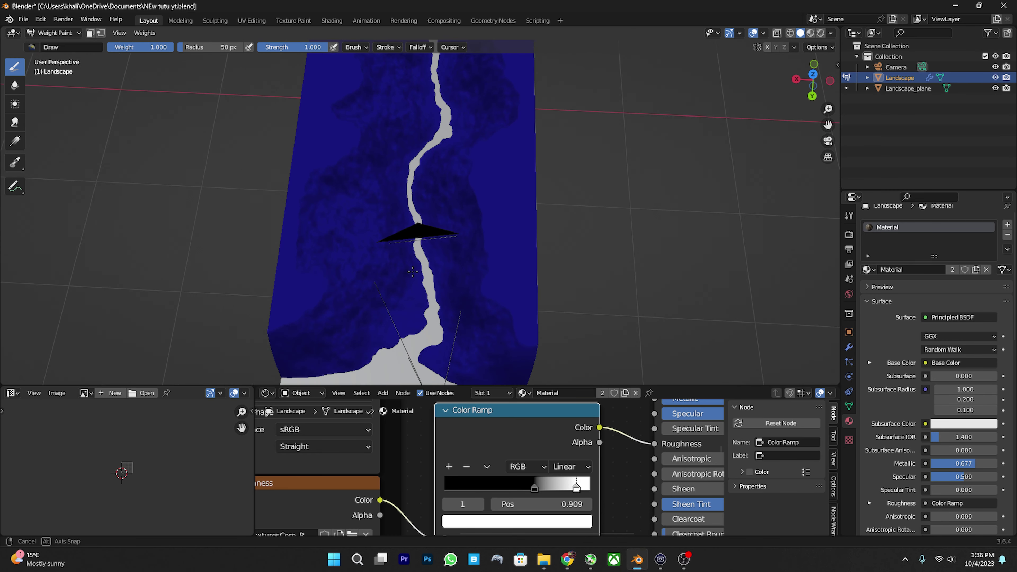
right_click(425, 295)
drag(360, 308, 374, 312)
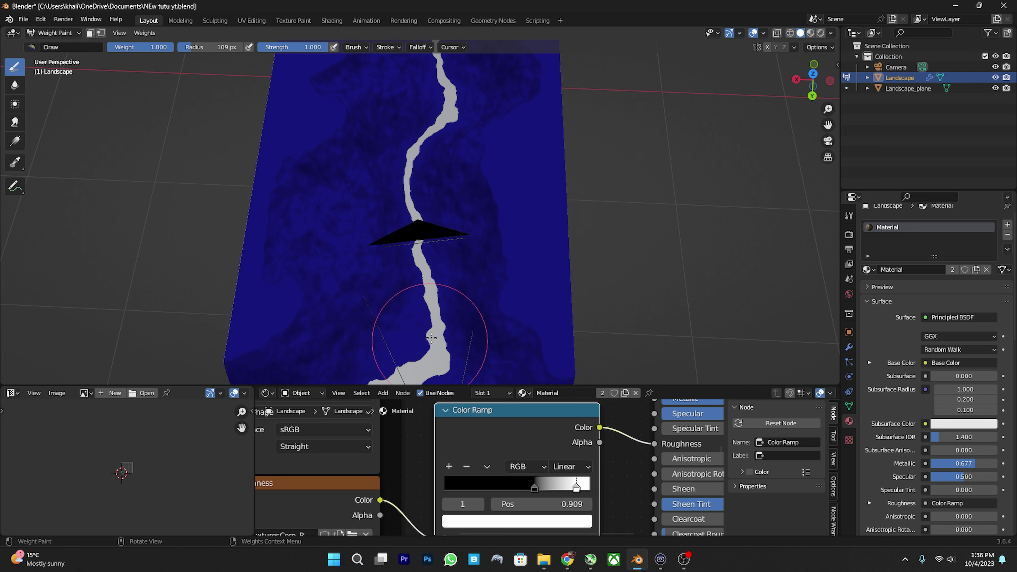
mouse_move(420, 332)
mouse_down()
mouse_move(404, 302)
mouse_move(441, 345)
mouse_move(488, 363)
mouse_move(363, 340)
mouse_move(380, 242)
mouse_move(349, 228)
mouse_move(336, 198)
mouse_move(352, 241)
mouse_move(434, 219)
mouse_move(445, 160)
mouse_move(465, 224)
mouse_move(489, 216)
mouse_move(455, 238)
mouse_up()
Paint the slope left of centre from camera view, then return the Landscape to Object Mode.
key(KP_0)
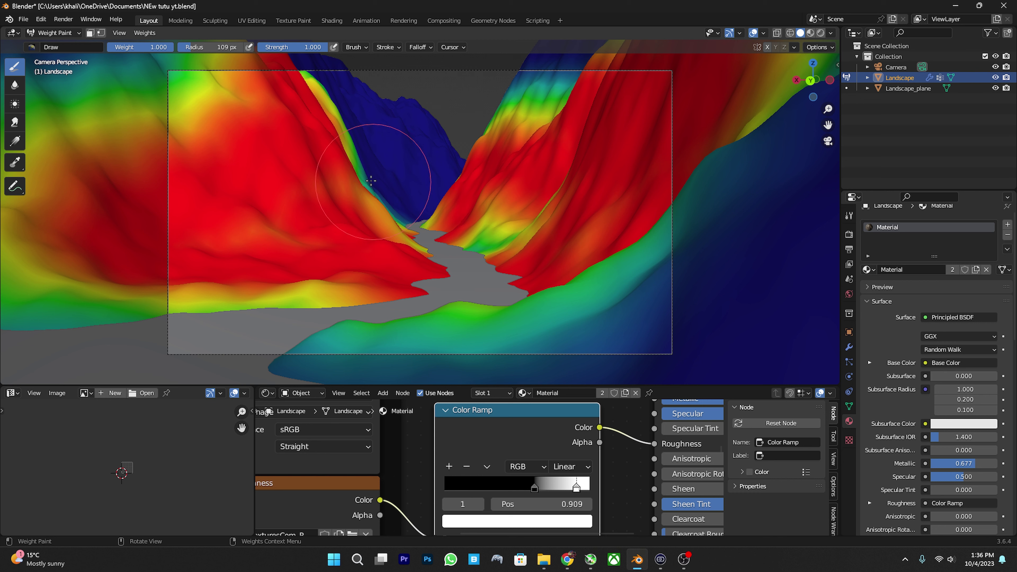
mouse_move(432, 205)
mouse_down()
mouse_move(408, 170)
mouse_move(366, 196)
mouse_move(397, 136)
mouse_move(442, 175)
mouse_move(401, 132)
mouse_move(361, 114)
mouse_move(320, 120)
mouse_move(312, 104)
mouse_move(381, 108)
mouse_move(416, 127)
mouse_up()
mouse_move(416, 127)
middle_down()
mouse_move(365, 255)
mouse_move(280, 168)
middle_up()
click(54, 33)
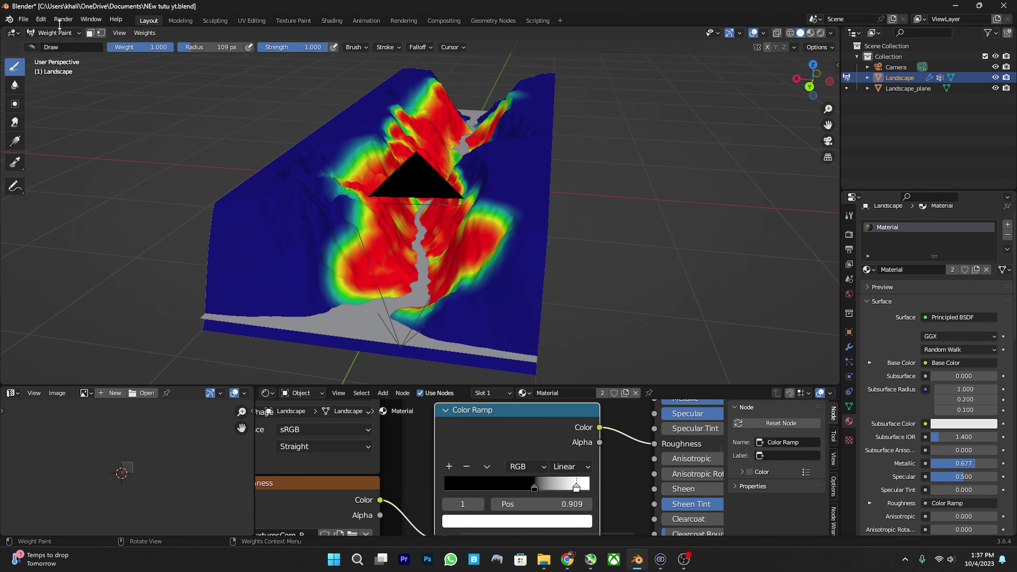
click(58, 44)
click(70, 35)
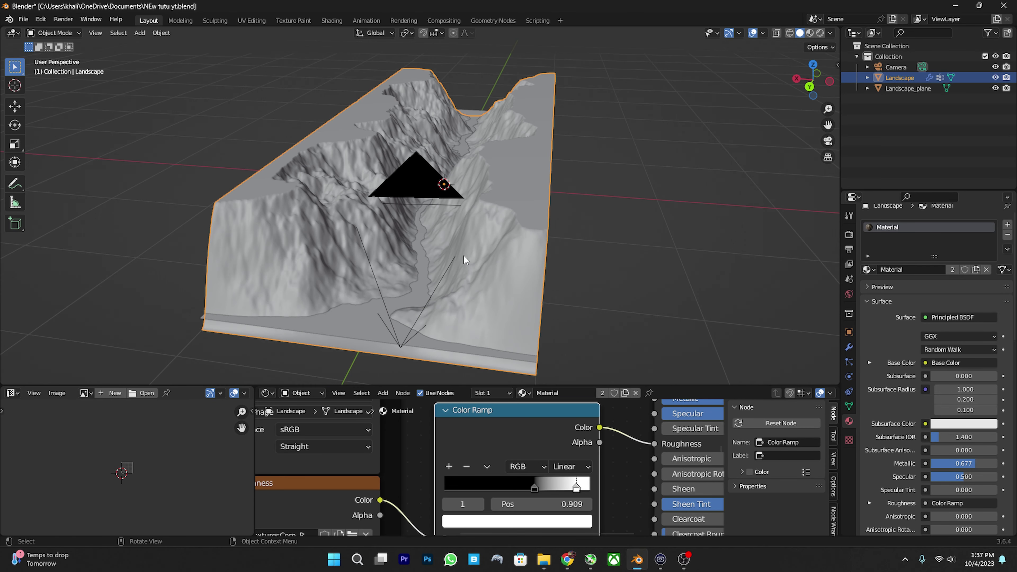
Switch from Blender to the Quixel Bridge Home page with Alt+Tab.
key(alt+Tab)
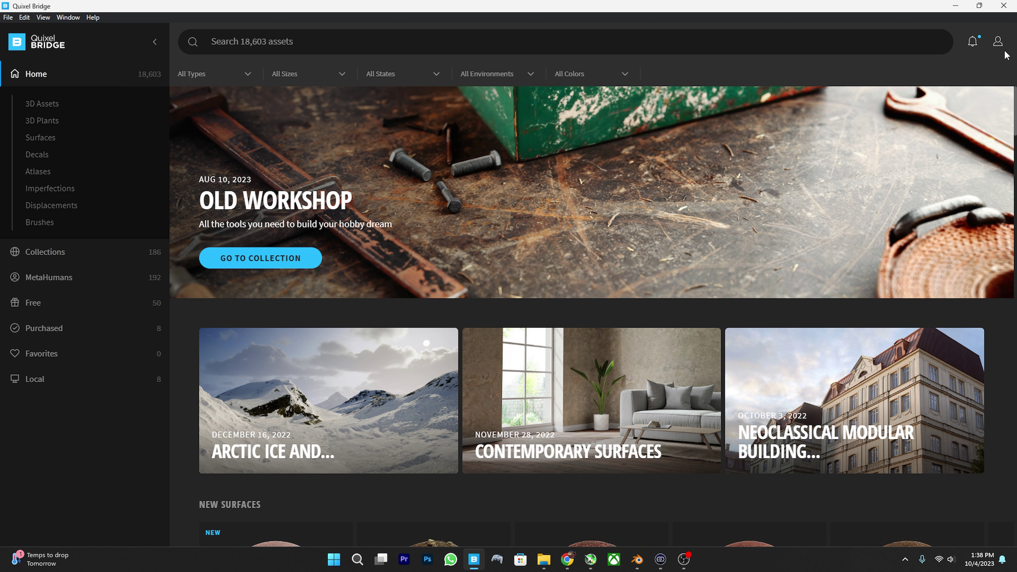
Search the Quixel Bridge library for Plants and browse the results.
click(341, 43)
text(pla)
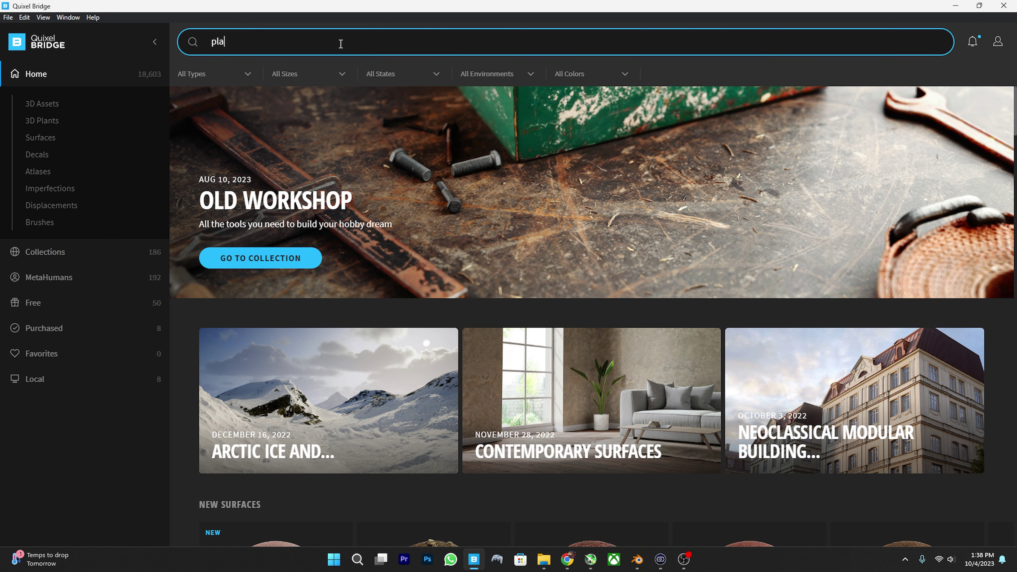
click(297, 119)
scroll(468, 215, down, 2)
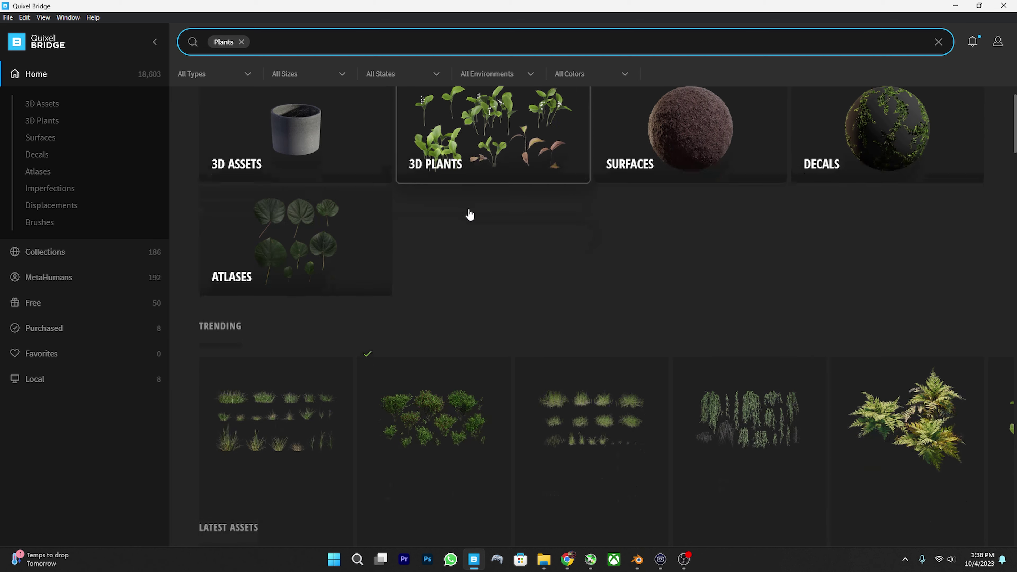
scroll(431, 209, down, 3)
scroll(447, 367, down, 4)
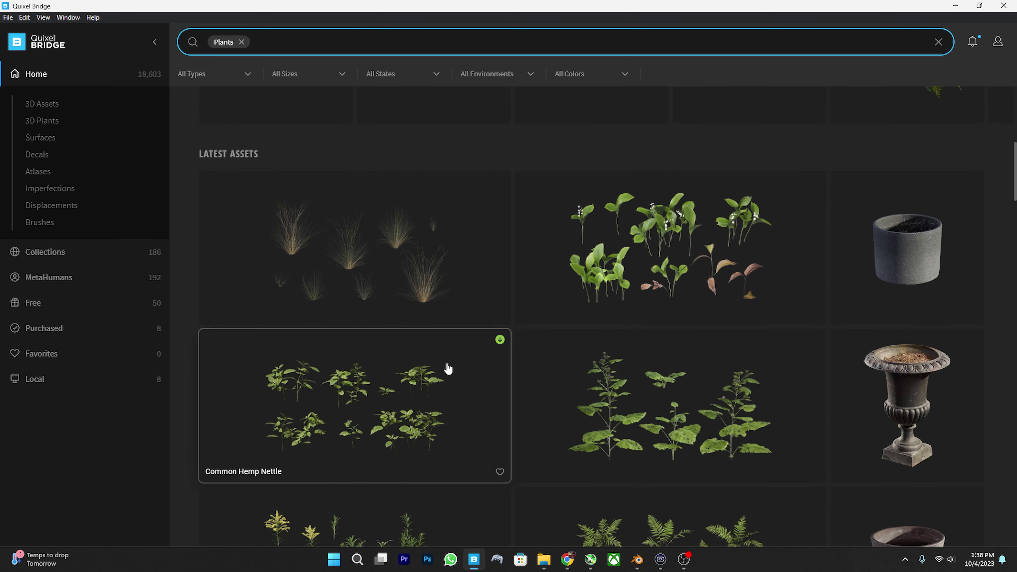
scroll(510, 335, down, 5)
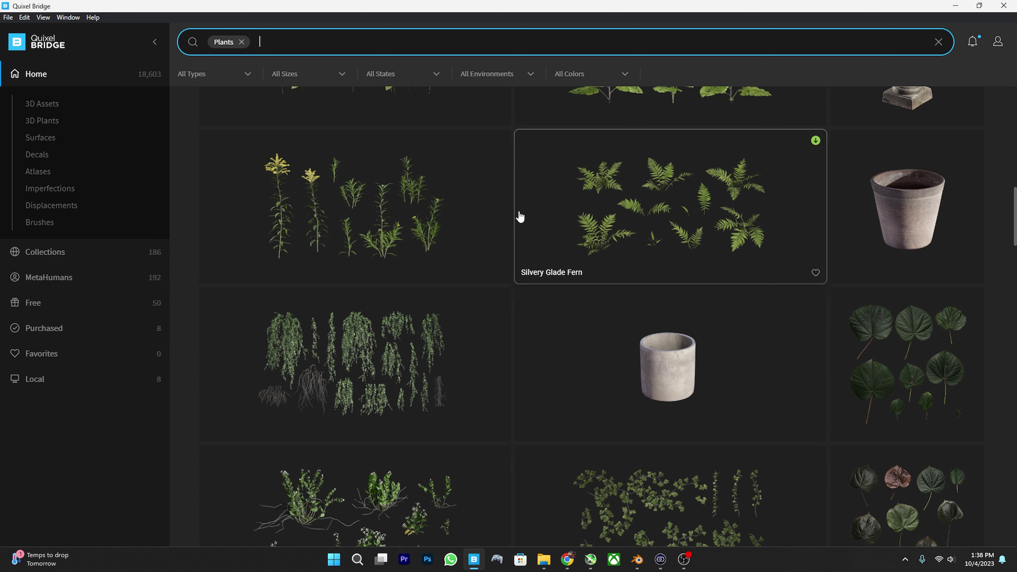
Search for Flower and filter the results to purchased assets only.
click(241, 42)
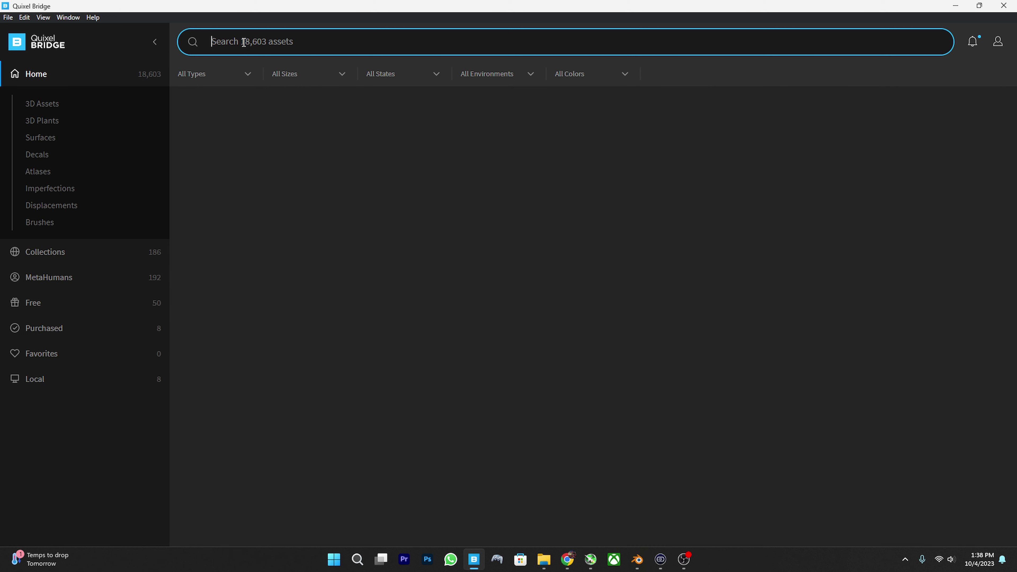
text(flower)
key(Return)
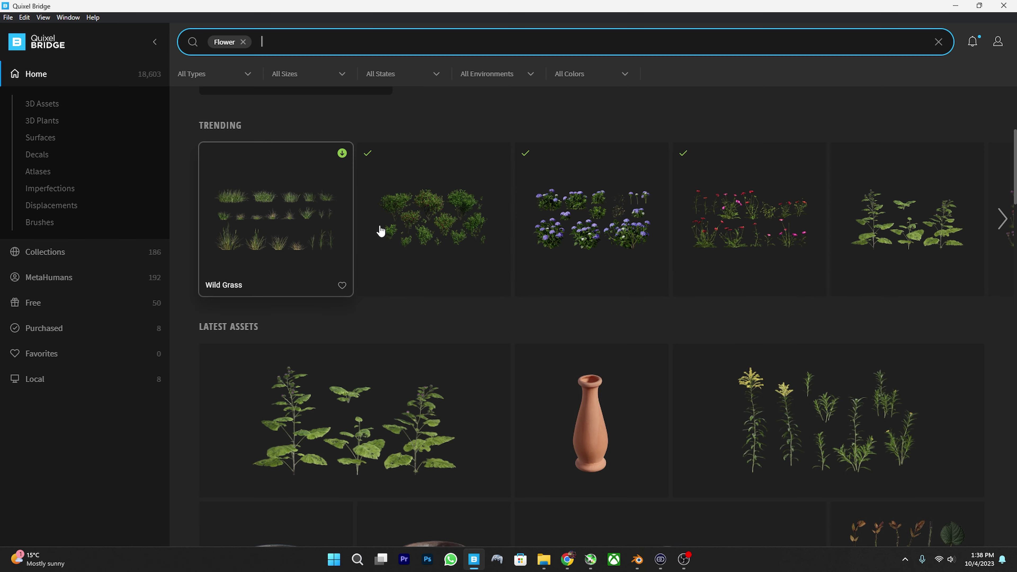
scroll(860, 236, down, 3)
scroll(857, 243, down, 2)
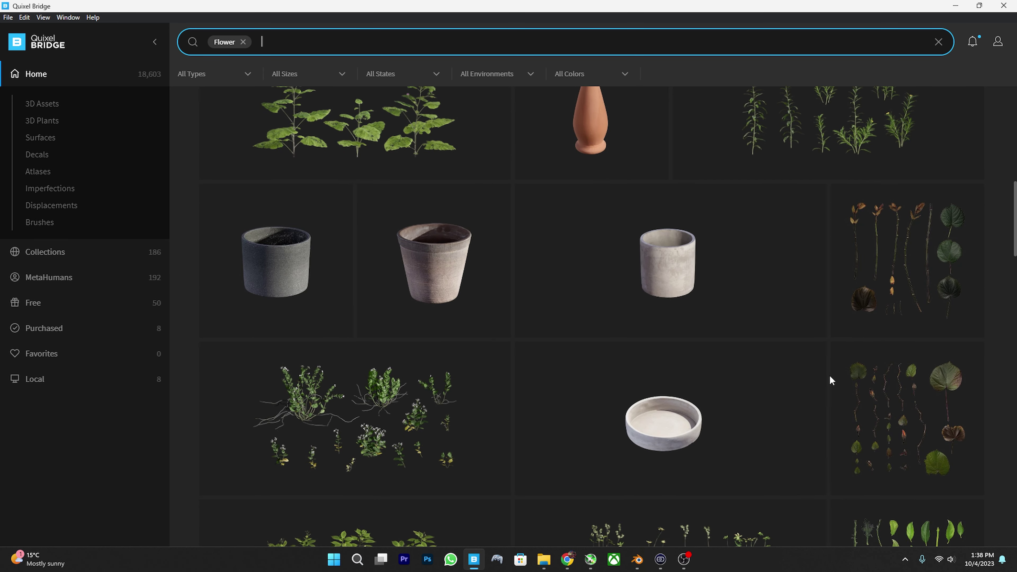
scroll(829, 376, down, 5)
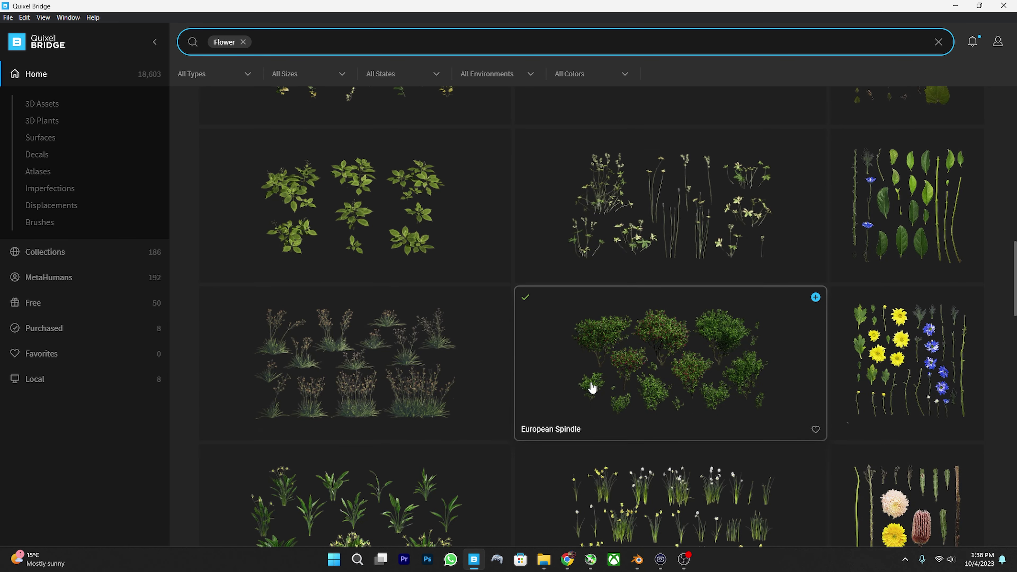
click(62, 332)
scroll(520, 312, down, 2)
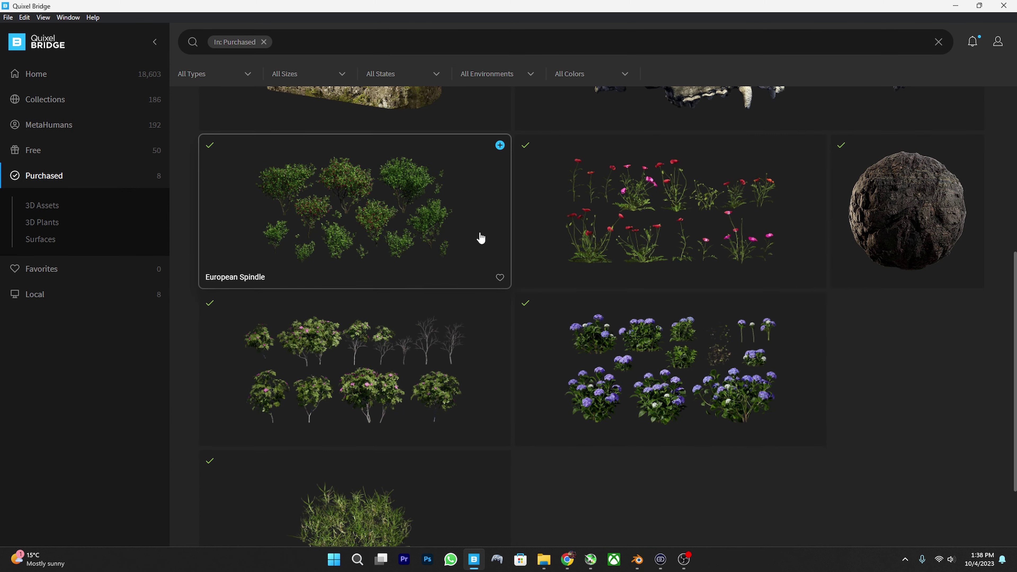
scroll(481, 340, down, 2)
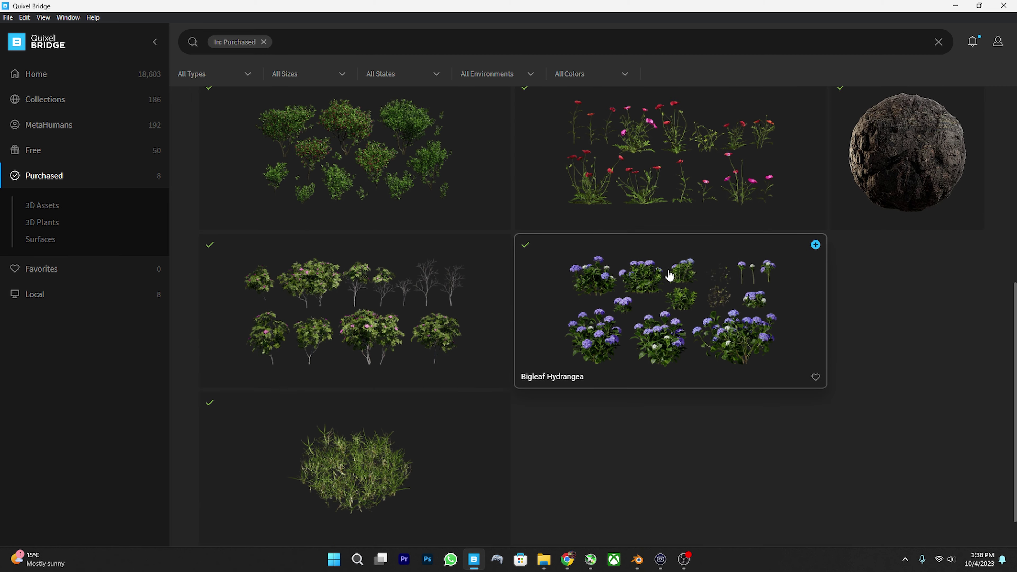
scroll(675, 273, up, 2)
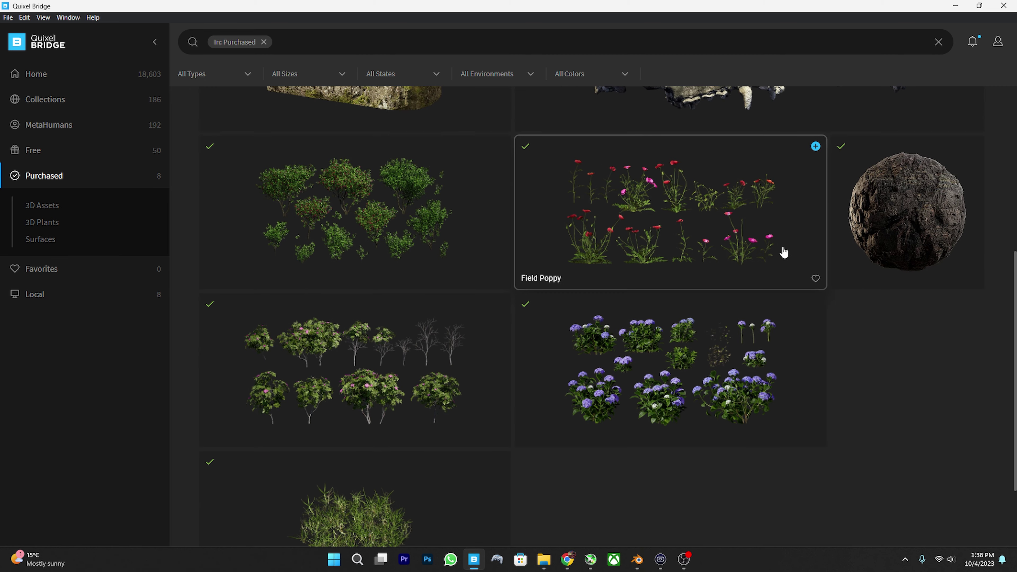
Select Bigleaf Hydrangea, Field Poppy and Rose Hip and export them to Blender.
click(766, 394)
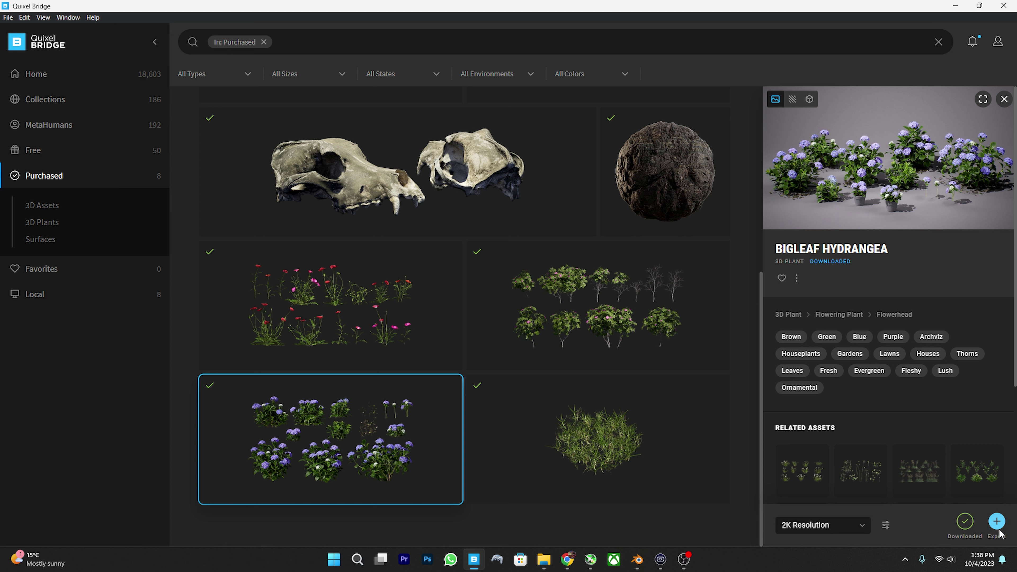
mouse_move(354, 370)
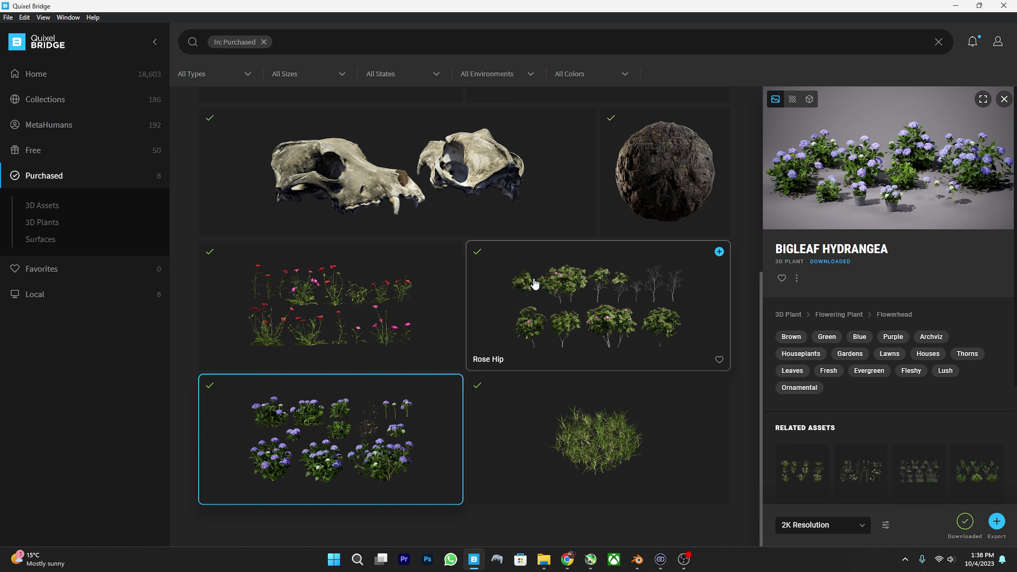
click(413, 291)
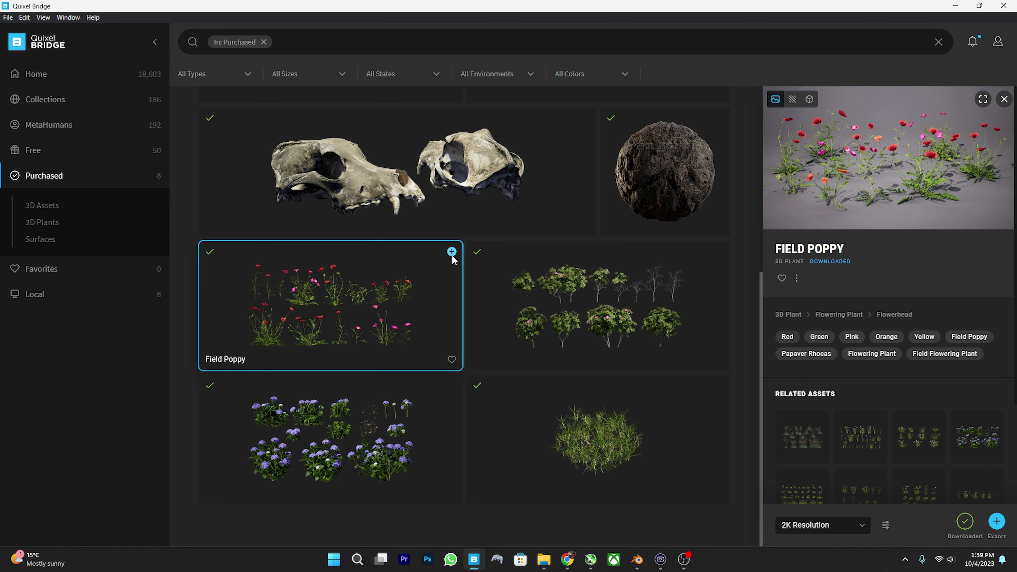
click(998, 522)
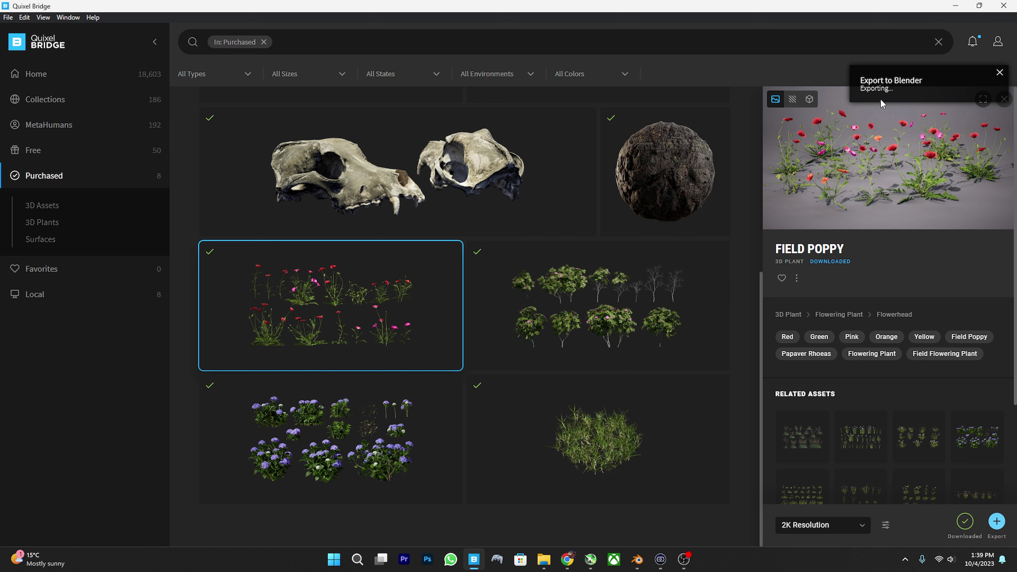
click(682, 297)
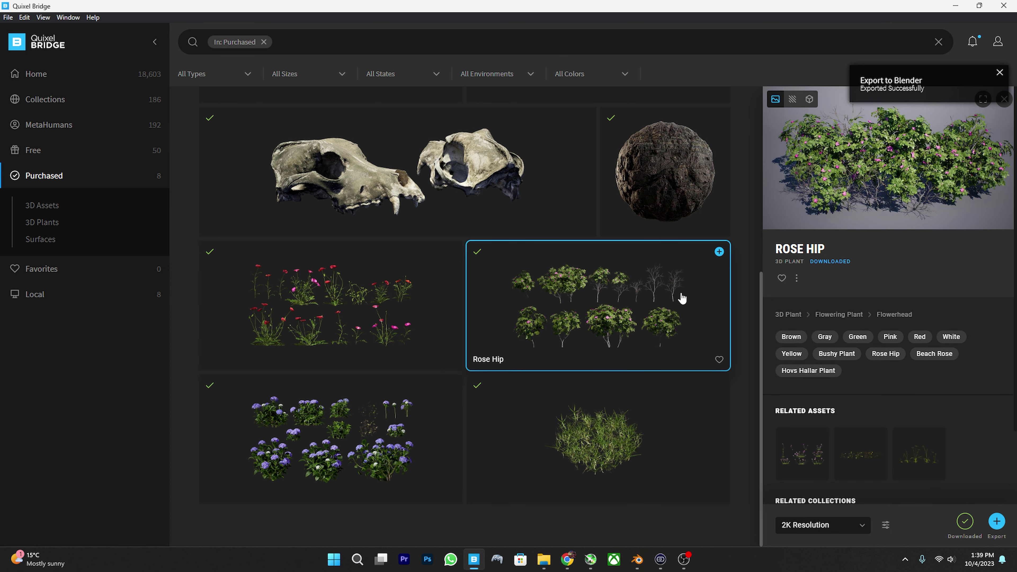
Back in Blender, move the imported plants off the landscape.
click(996, 521)
key(alt+Tab)
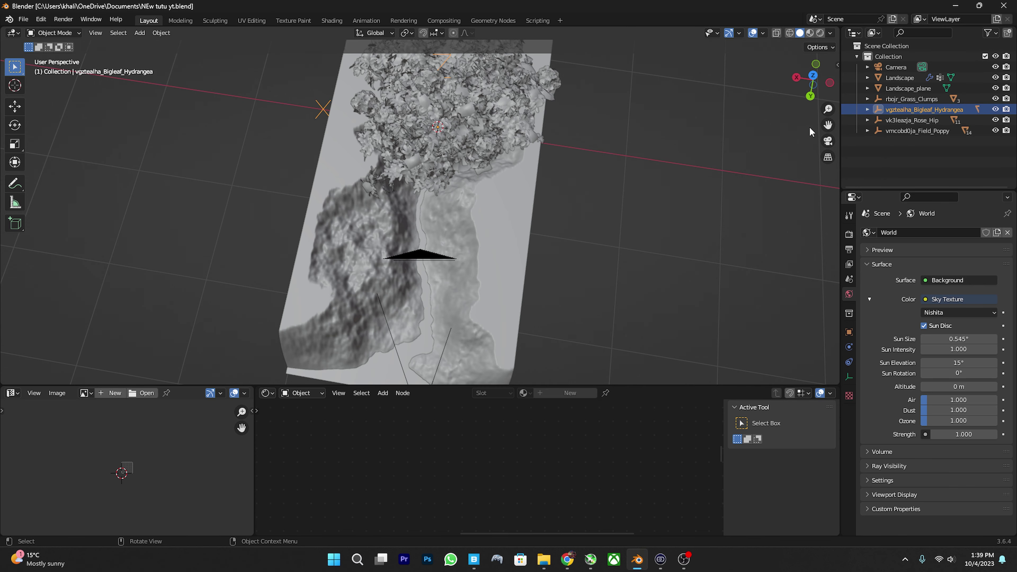
middle_drag(632, 166, 522, 211)
click(896, 98)
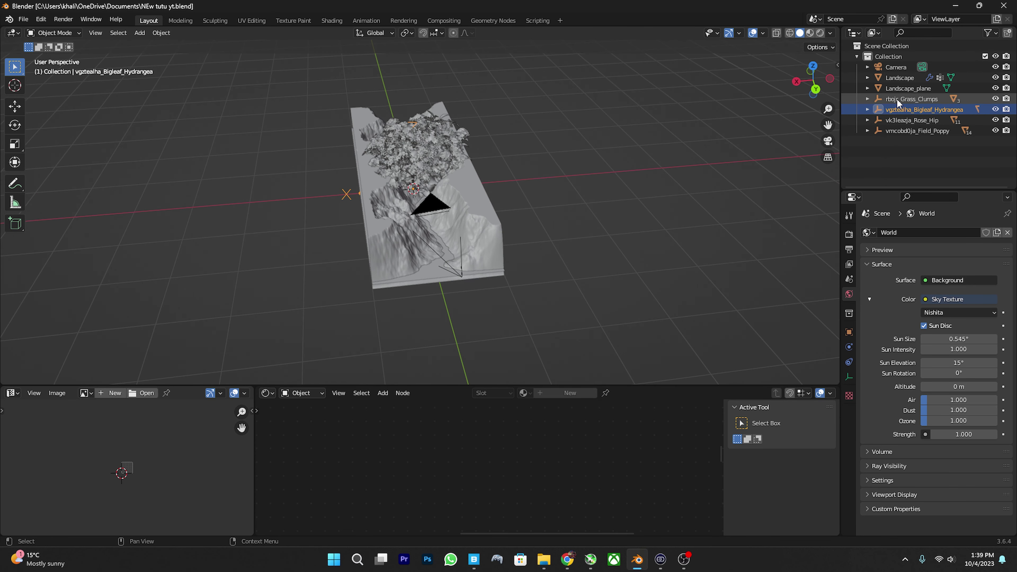
shift+click(917, 130)
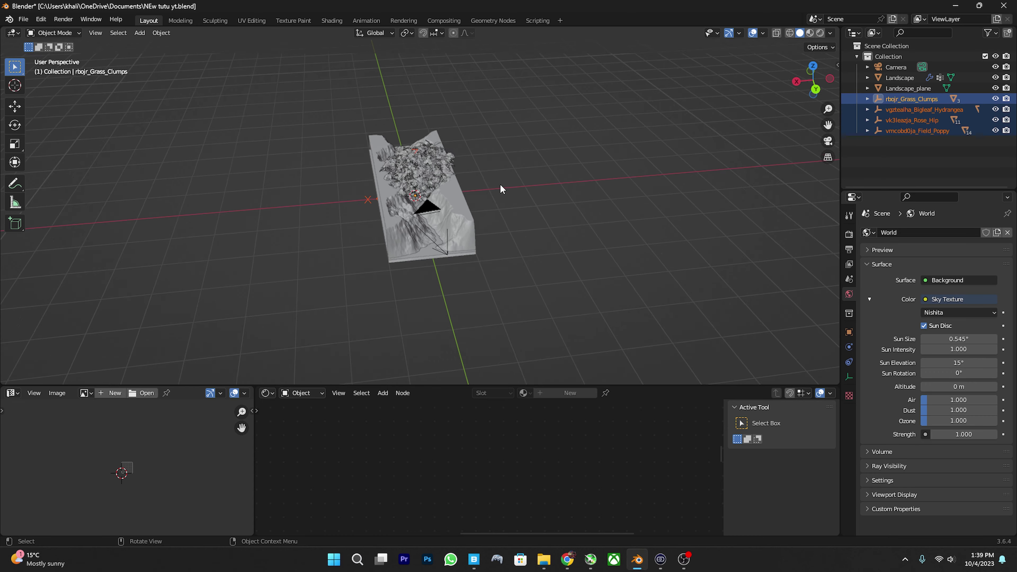
key(g)
key(Return)
key(KP_Decimal)
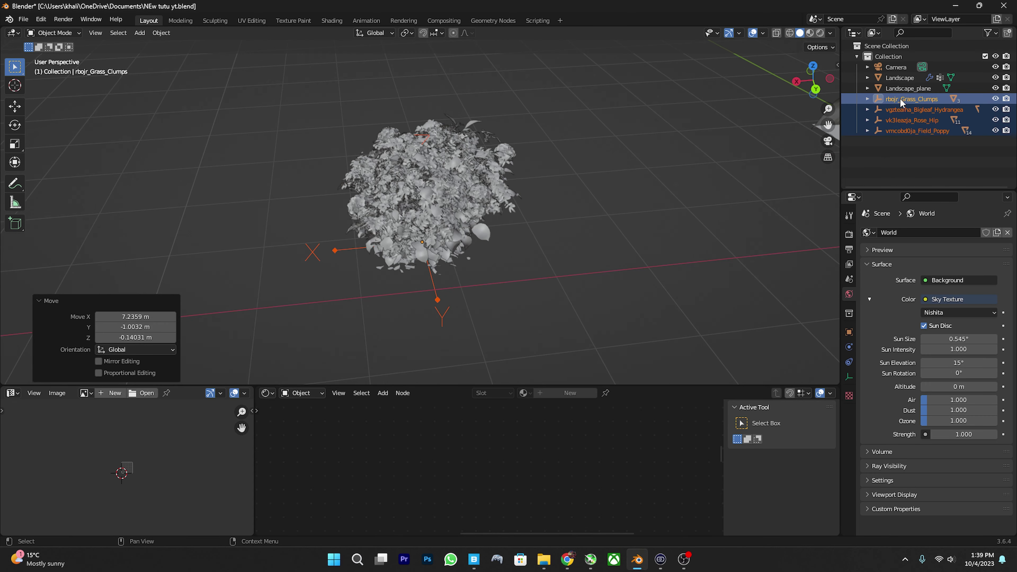
Spread the grass clumps, Bigleaf Hydrangea and Rose Hip apart from each other.
click(634, 161)
key(g)
key(Return)
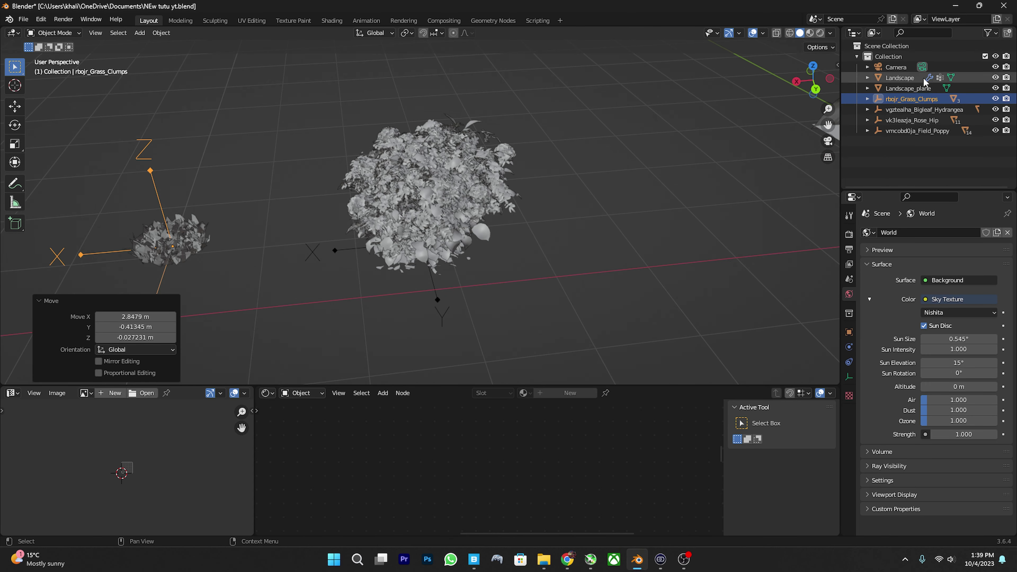
click(906, 109)
key(g)
key(Return)
click(911, 120)
key(g)
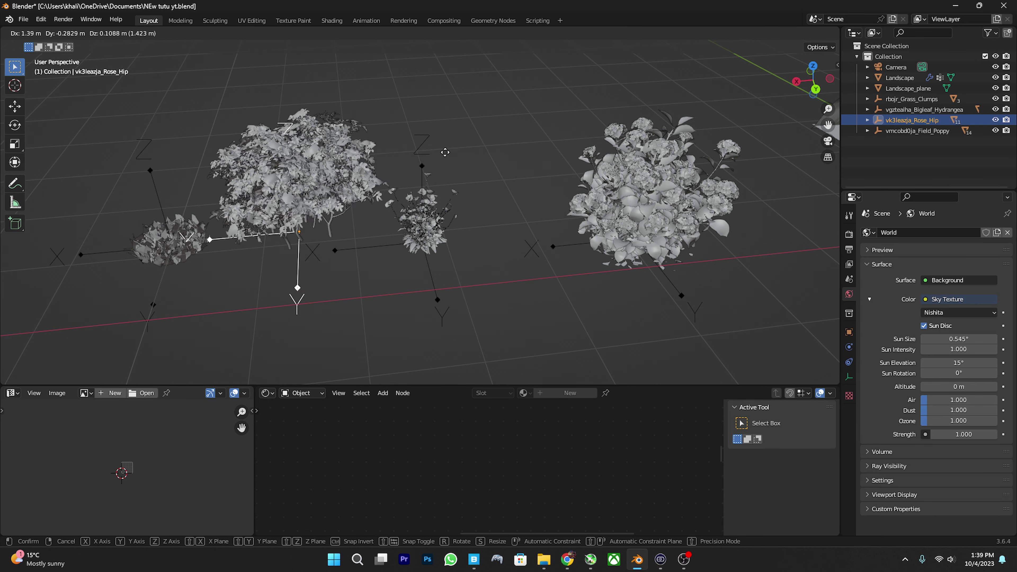
key(Return)
middle_drag(252, 190, 410, 202)
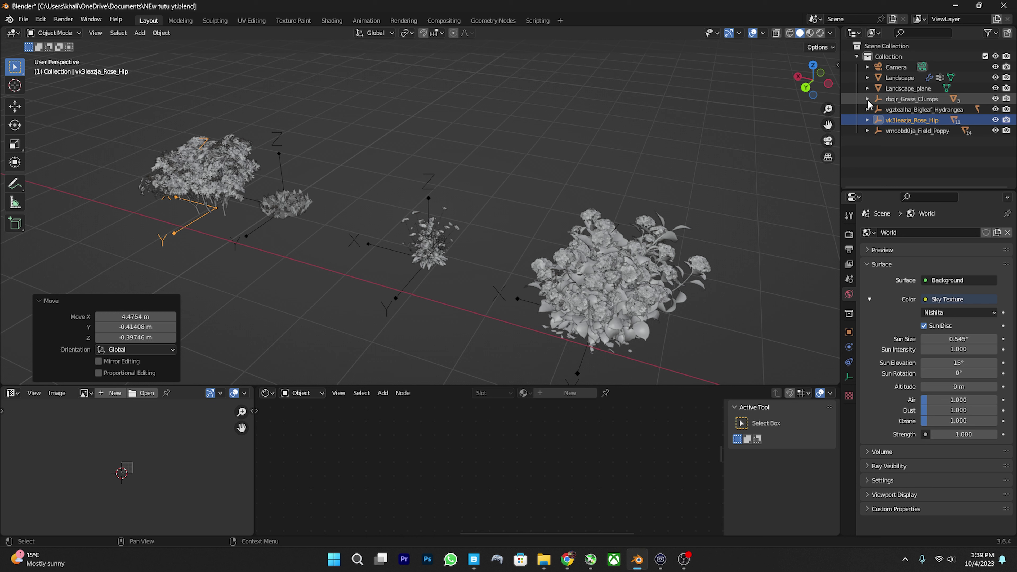
Move the three grass-clump LOD variants into a new collection named Flower 1.
click(867, 99)
click(908, 108)
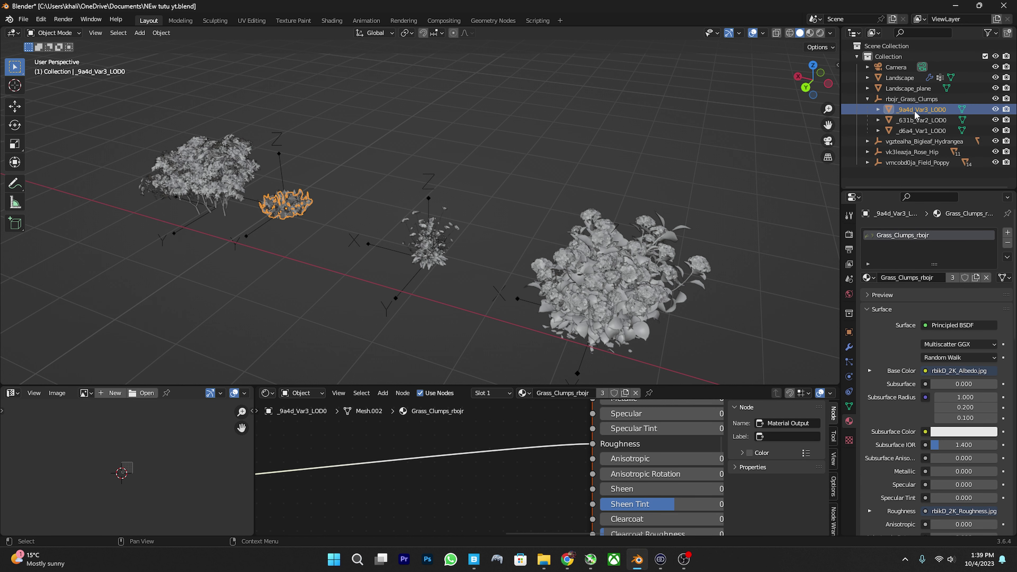
shift+click(915, 130)
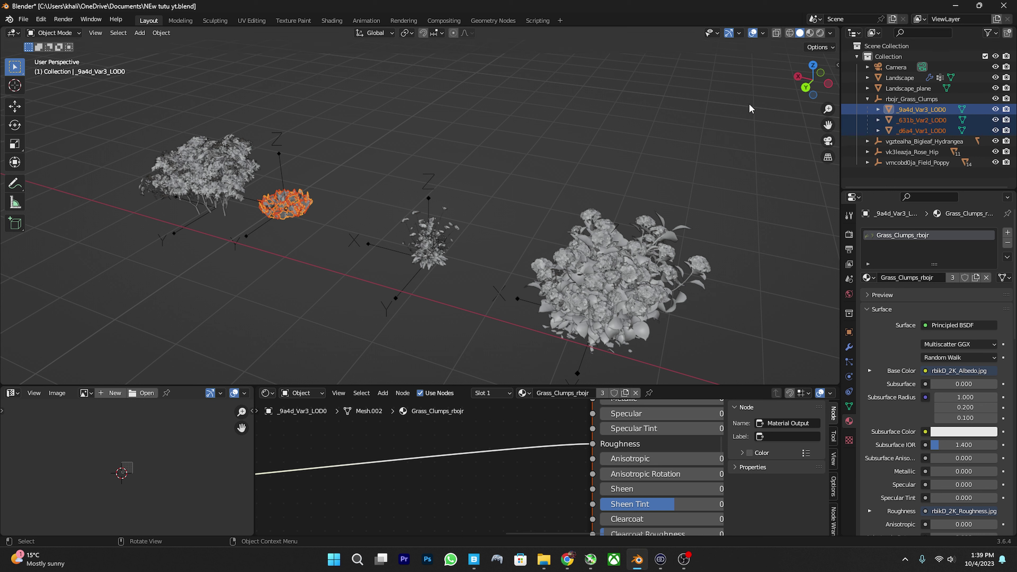
key(m)
click(750, 106)
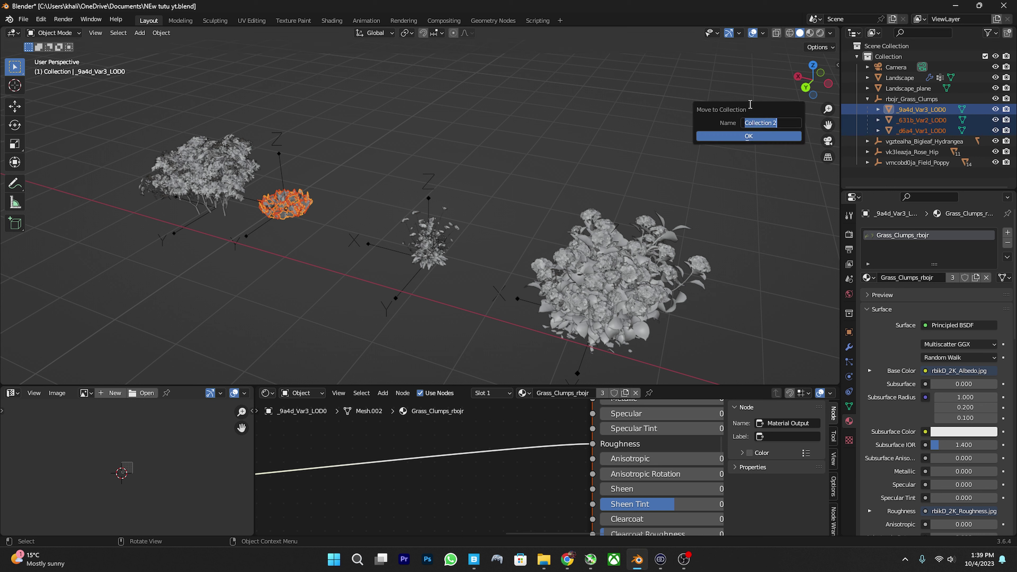
text(Flower)
text( 1)
key(Return)
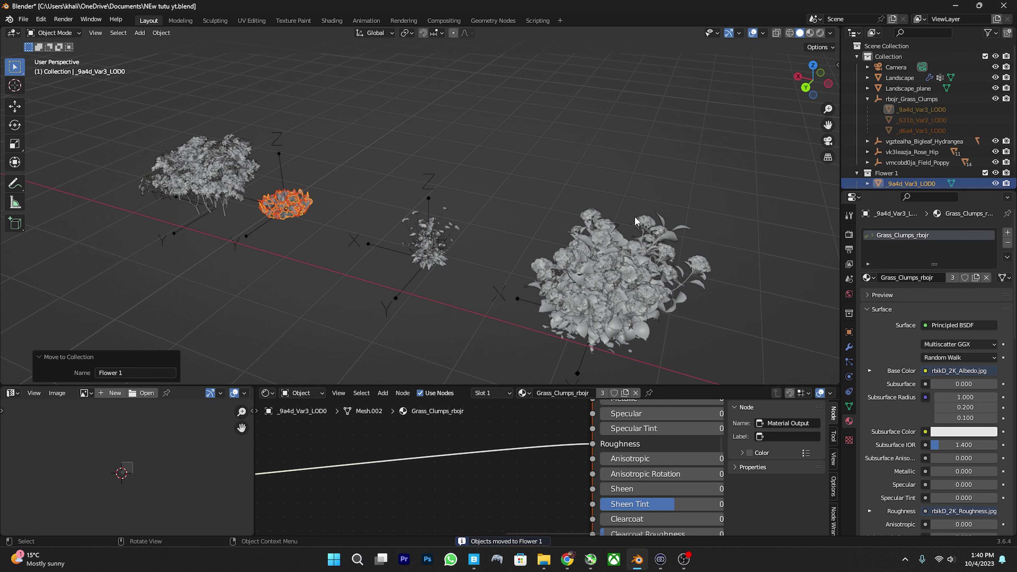
Add a Hair particle system to the landscape with Hair Dynamics enabled.
mouse_move(316, 204)
middle_down()
mouse_move(576, 277)
mouse_move(627, 263)
middle_up()
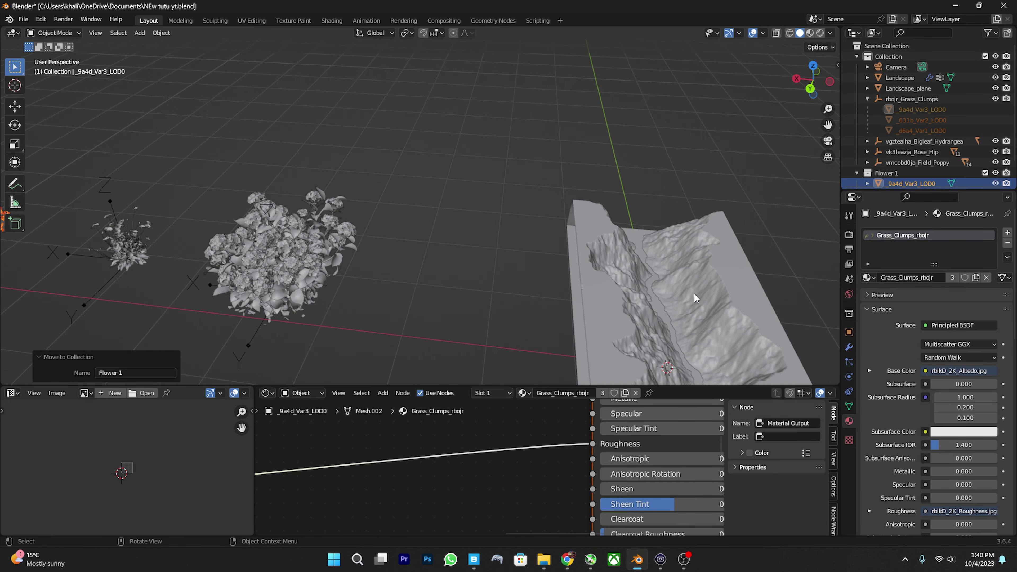
click(694, 294)
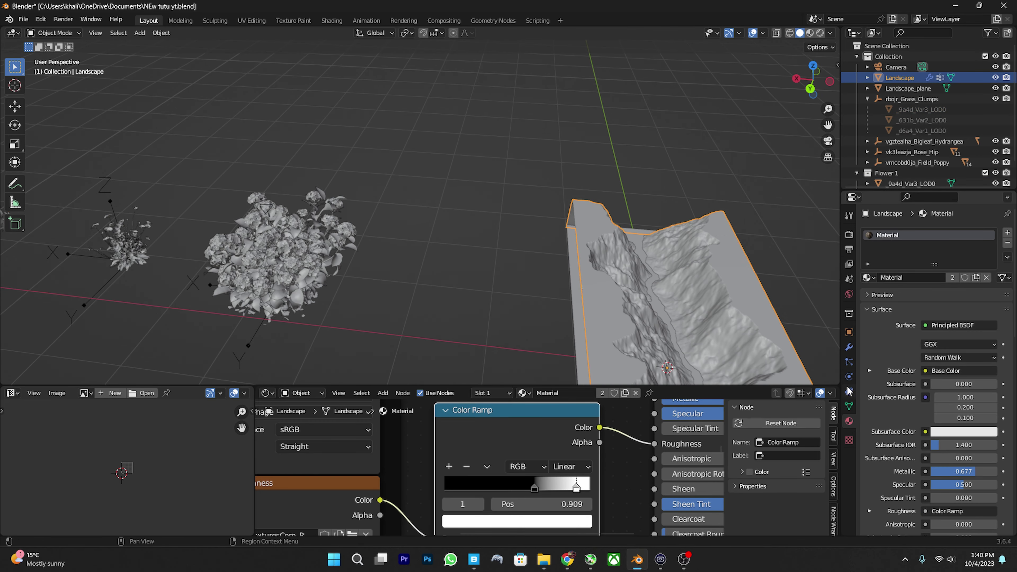
click(849, 347)
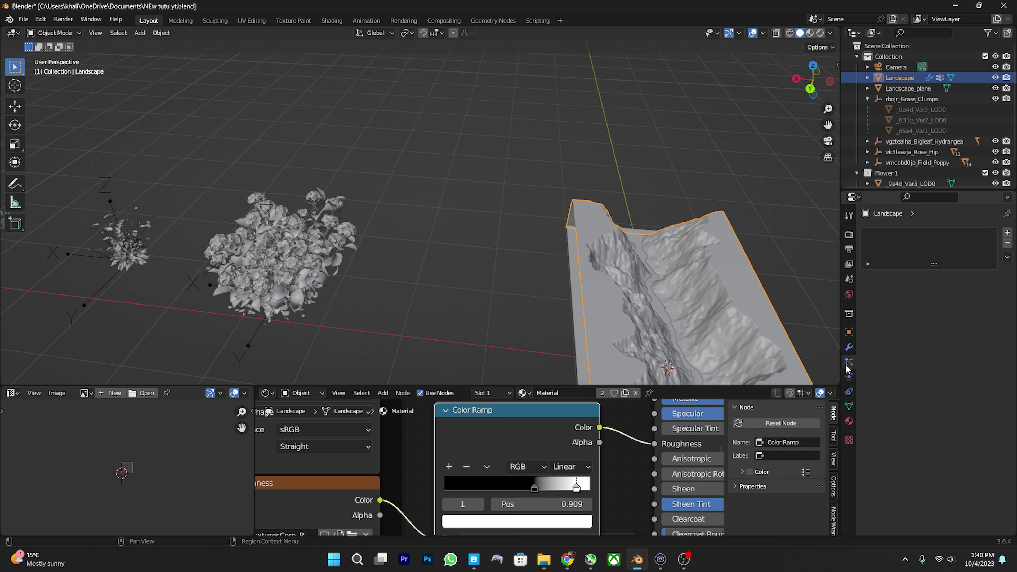
click(1007, 233)
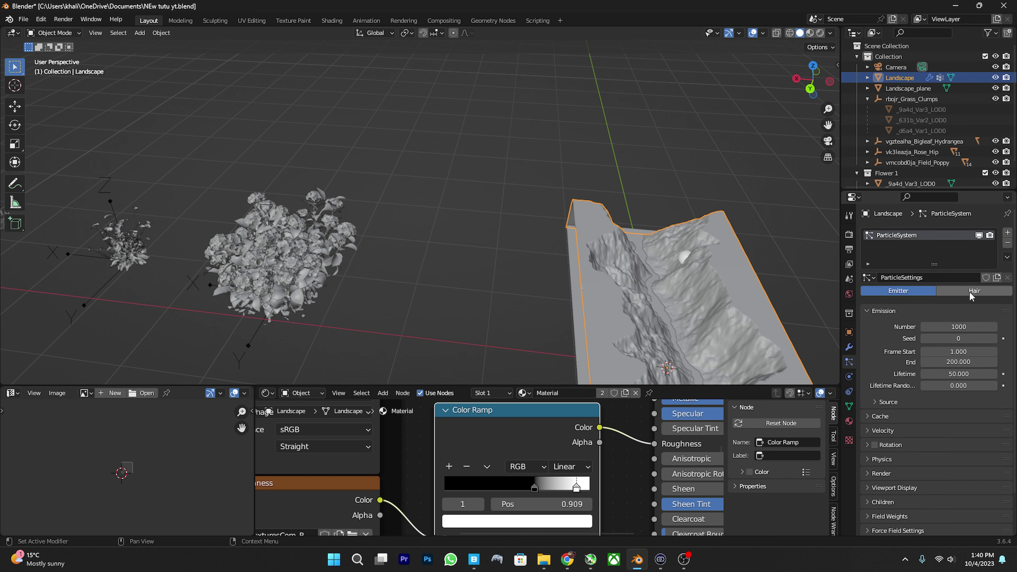
click(969, 290)
middle_drag(700, 281, 664, 289)
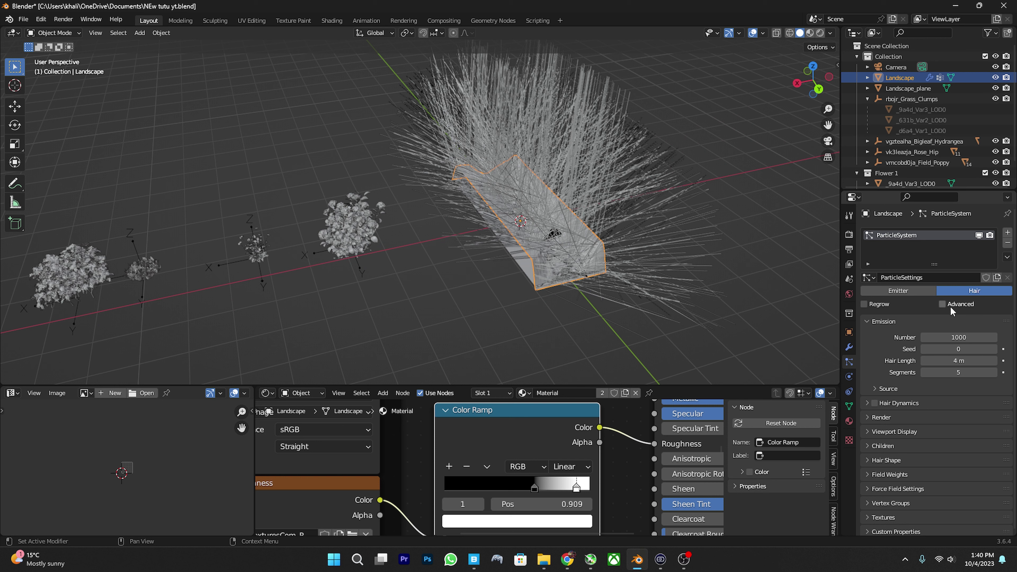
click(875, 403)
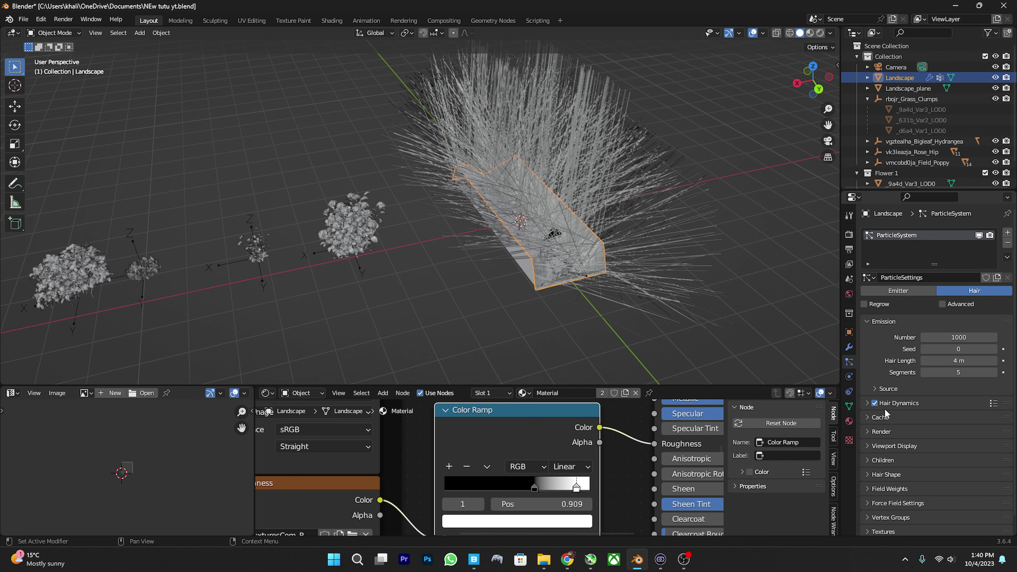
Render the hair as the Flower 1 collection.
scroll(885, 472, down, 1)
click(875, 414)
click(959, 430)
click(930, 442)
click(958, 430)
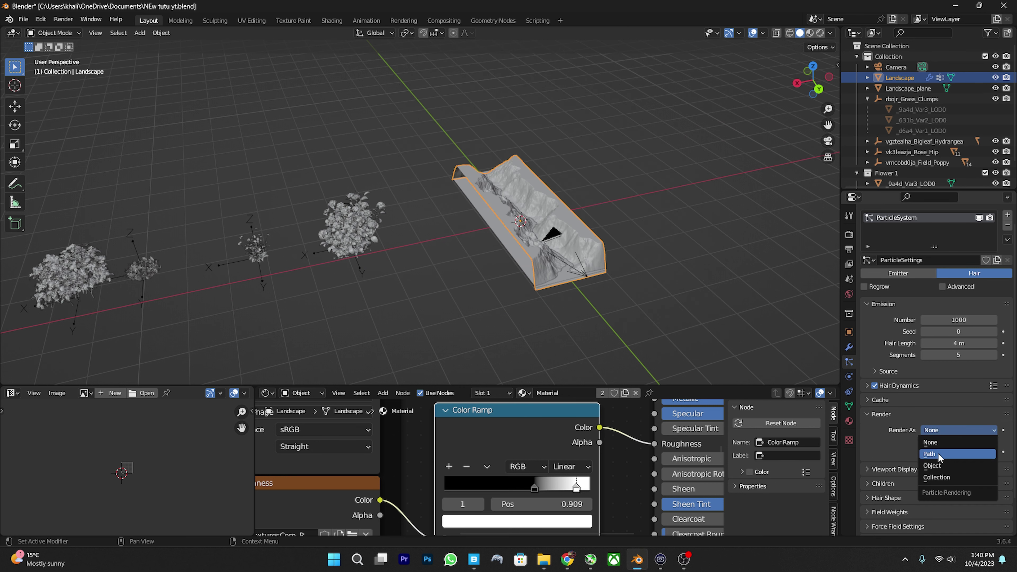
click(937, 477)
scroll(949, 476, down, 5)
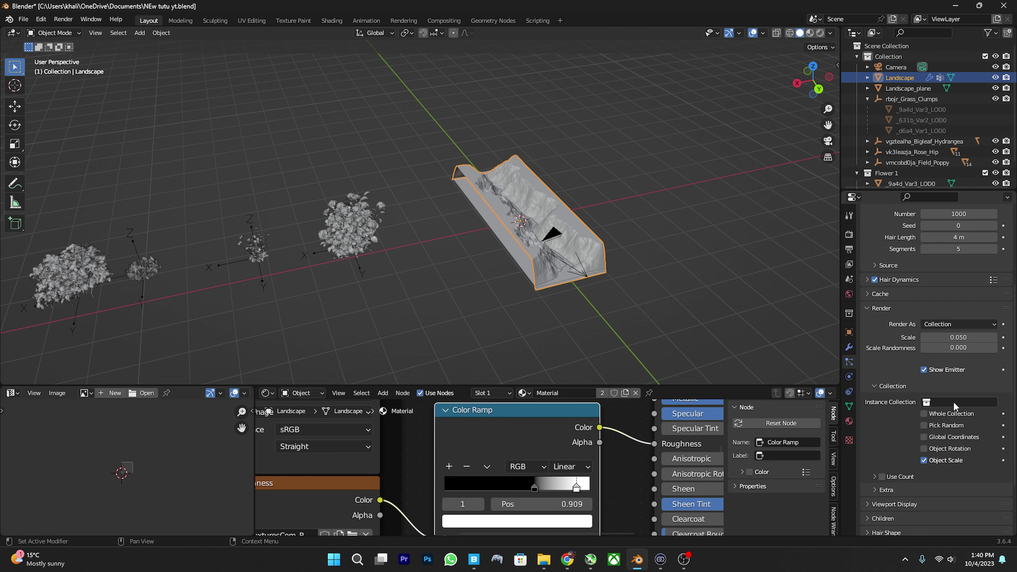
click(954, 402)
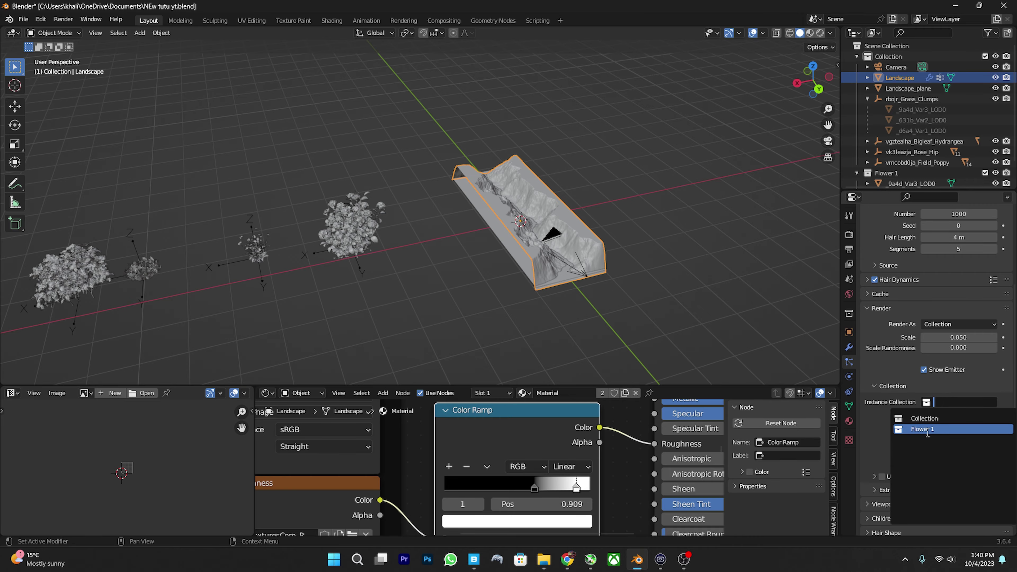
scroll(572, 243, up, 5)
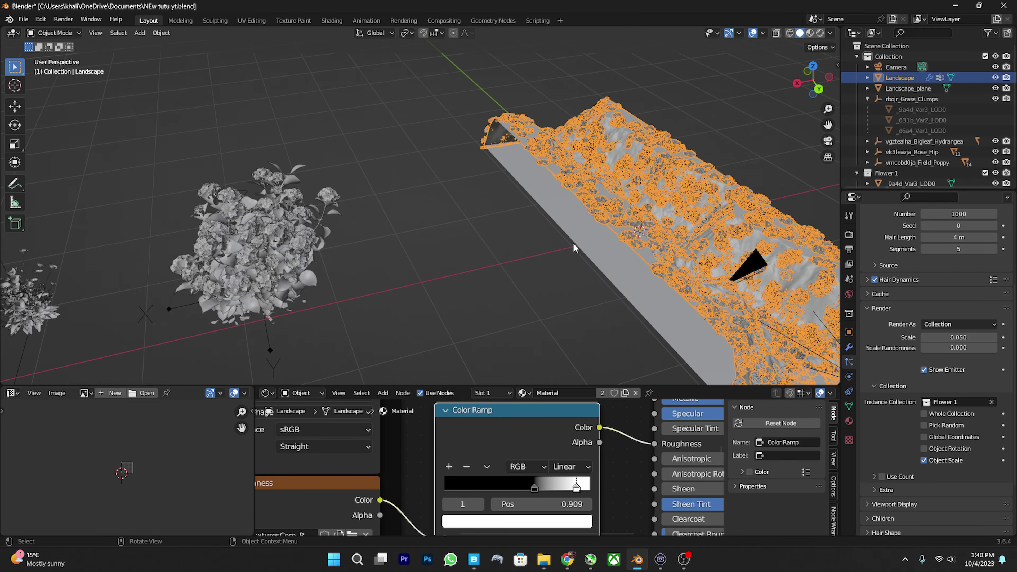
middle_drag(573, 242, 428, 245)
scroll(428, 244, up, 5)
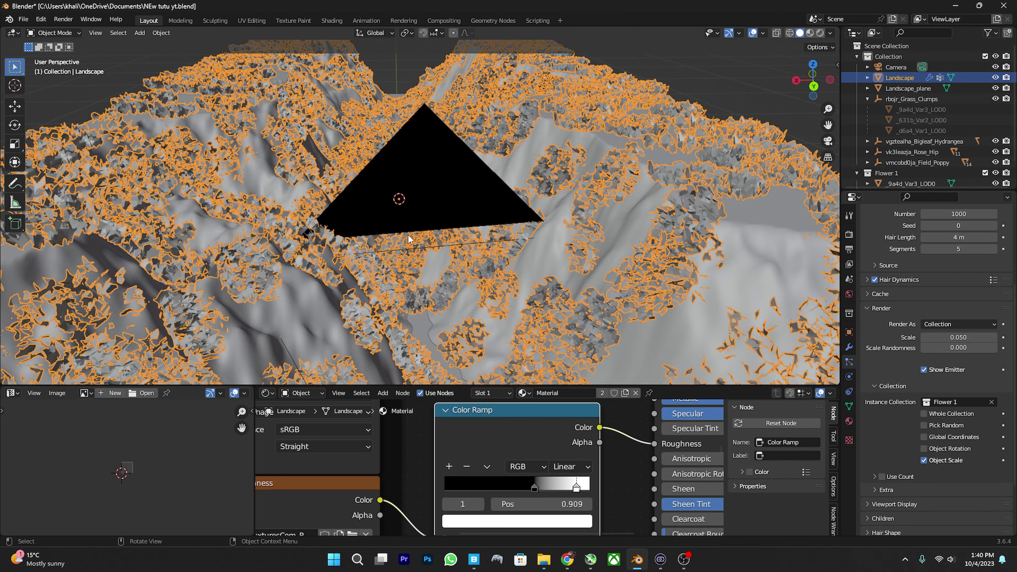
scroll(406, 233, down, 3)
scroll(406, 233, down, 2)
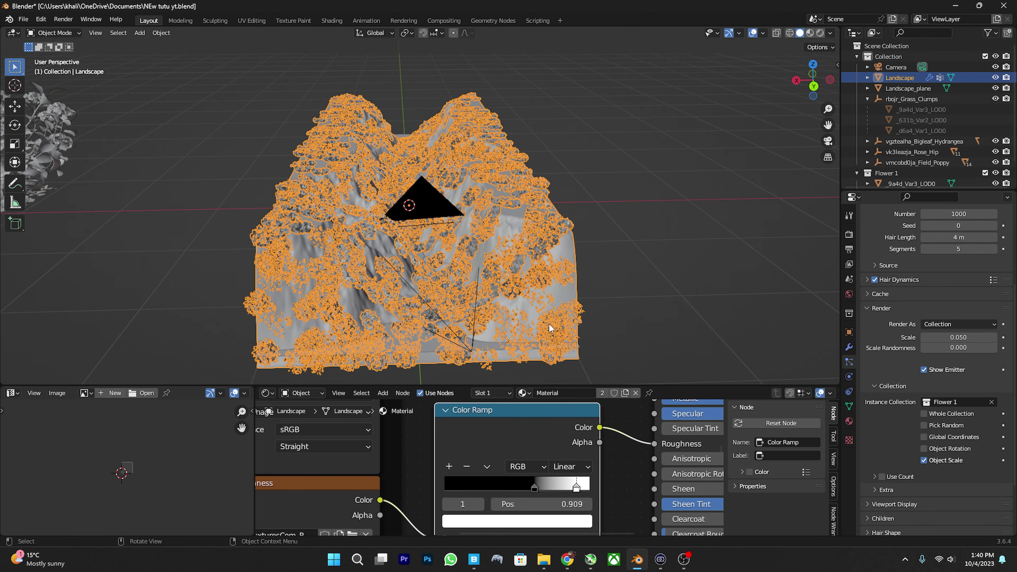
scroll(886, 483, up, 5)
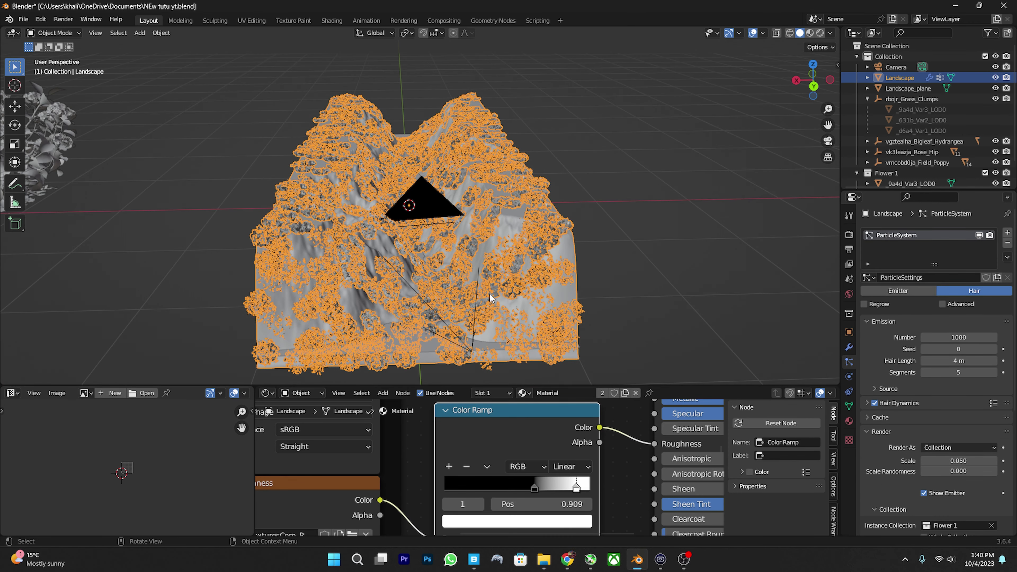
scroll(984, 421, down, 8)
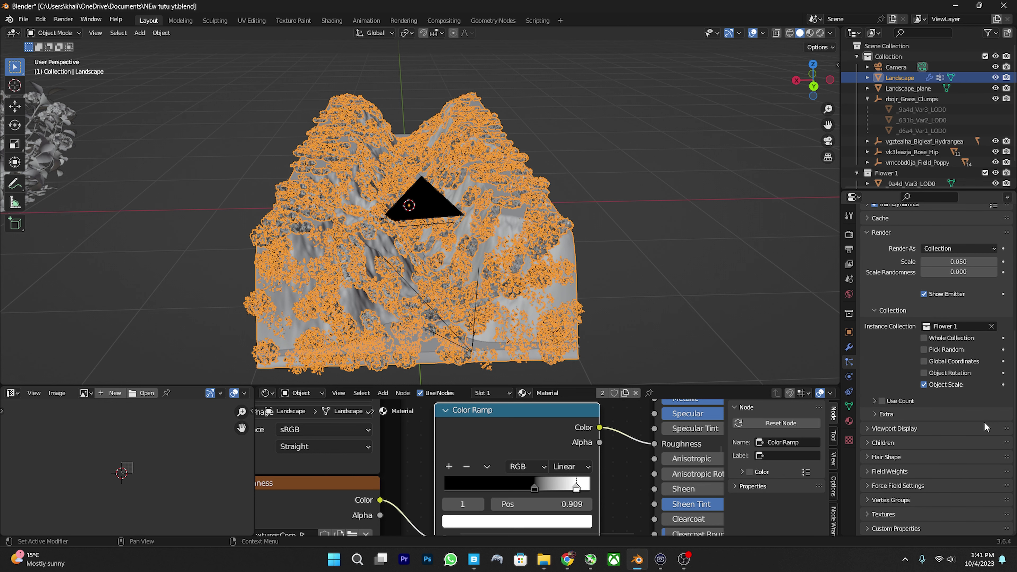
Limit particle density to the vertex group Group.
click(872, 501)
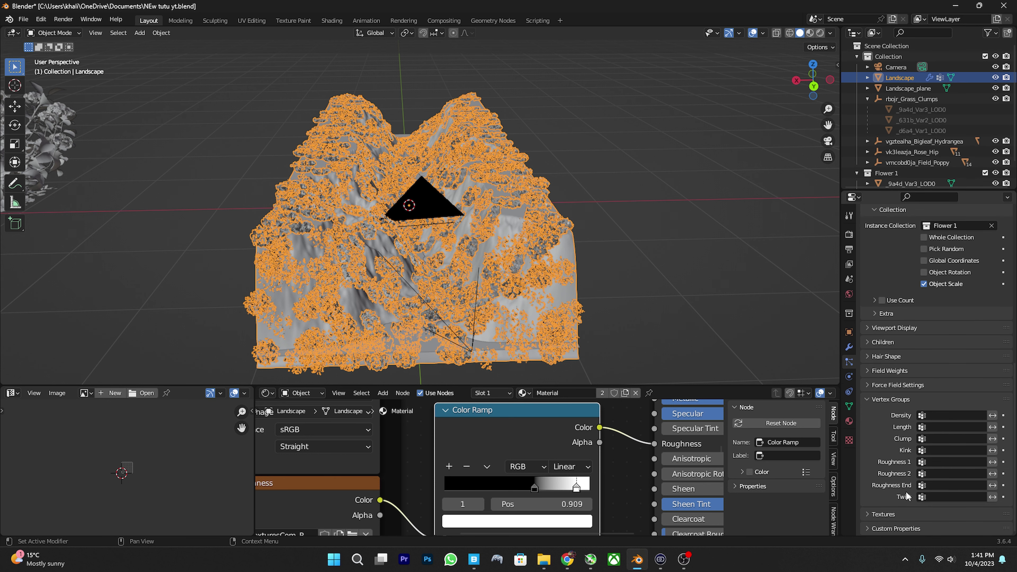
click(937, 415)
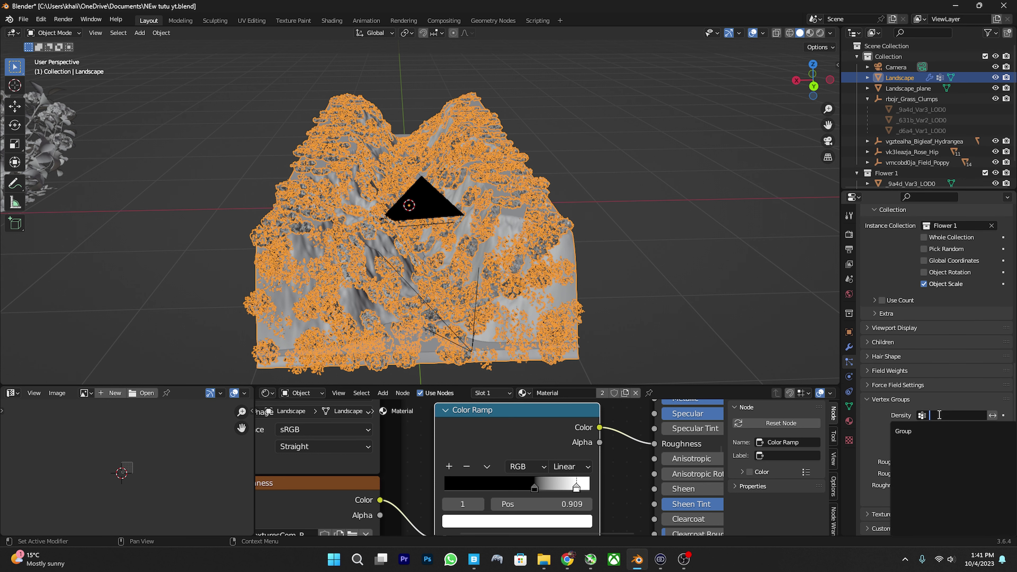
click(924, 434)
scroll(924, 438, up, 5)
scroll(924, 437, up, 5)
scroll(434, 249, up, 4)
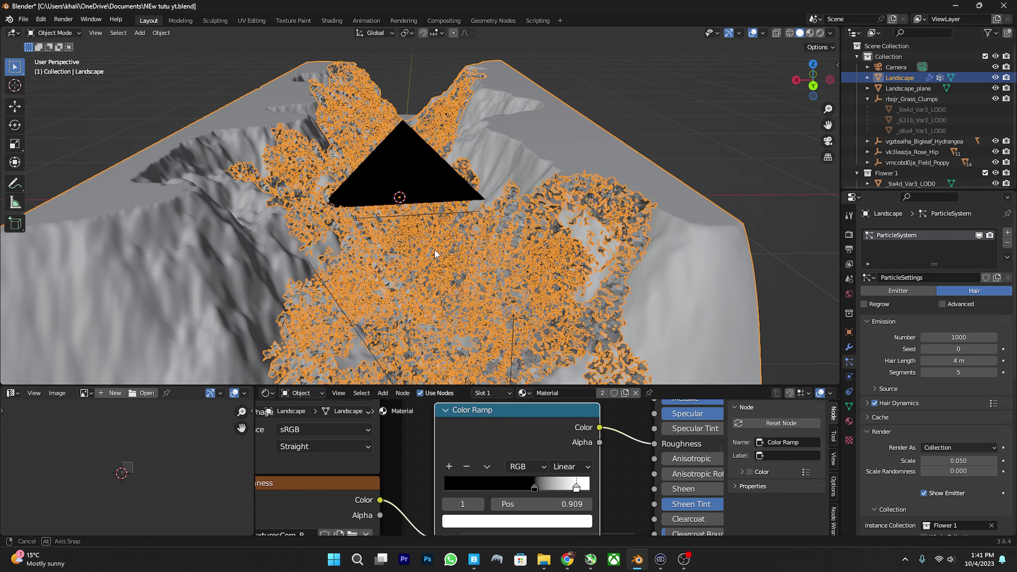
mouse_move(434, 248)
middle_down()
mouse_move(416, 285)
mouse_move(441, 254)
middle_up()
scroll(441, 255, down, 10)
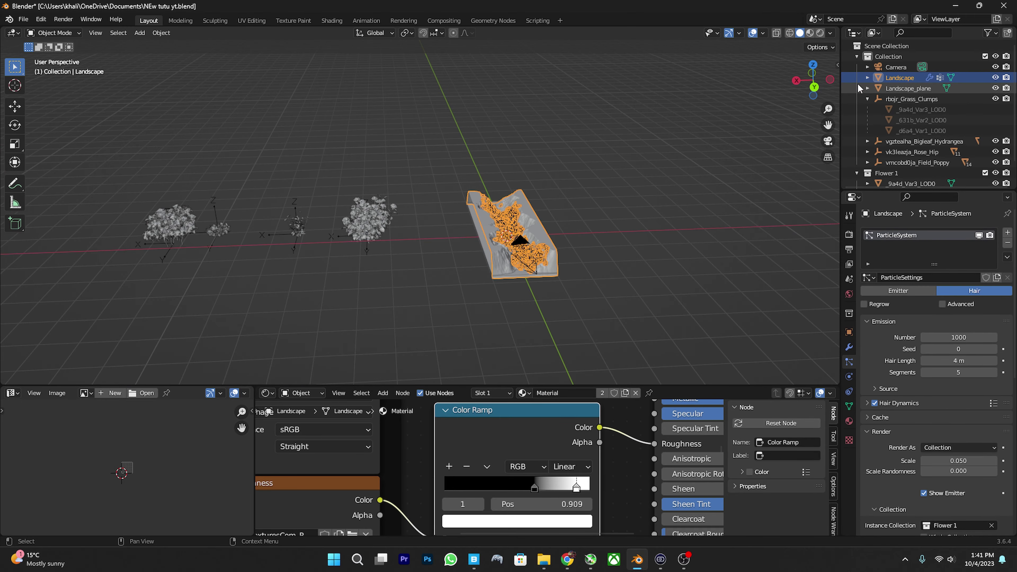
Move all Bigleaf Hydrangea variants into a new collection named plant.
click(867, 99)
click(880, 107)
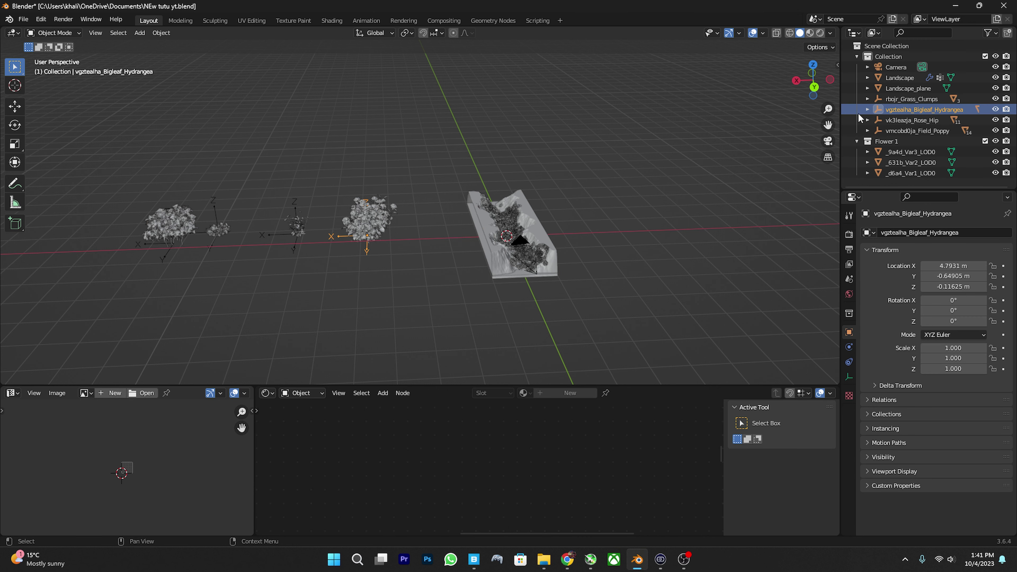
click(868, 108)
click(916, 121)
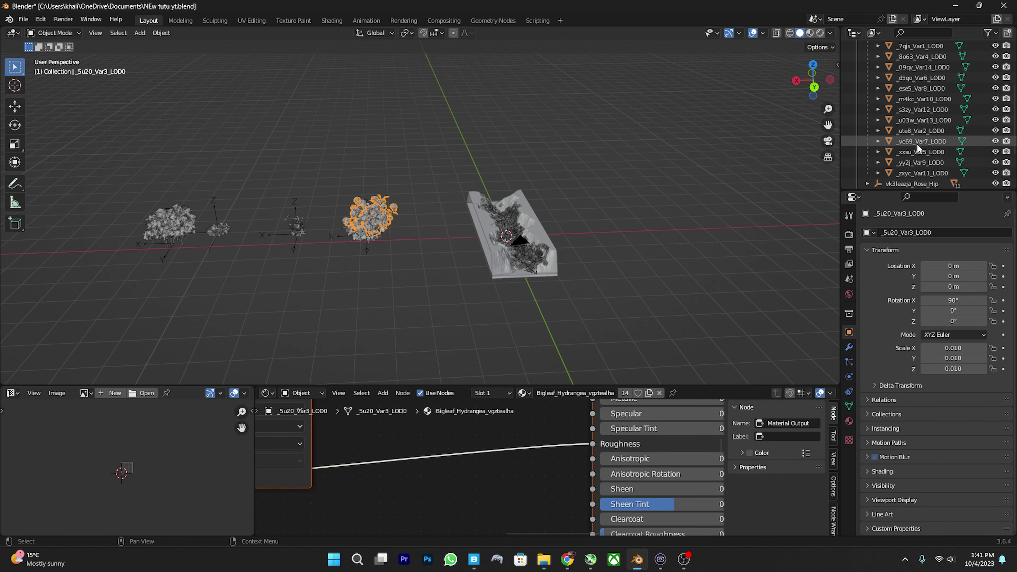
scroll(917, 143, down, 5)
shift+click(910, 151)
key(m)
click(534, 228)
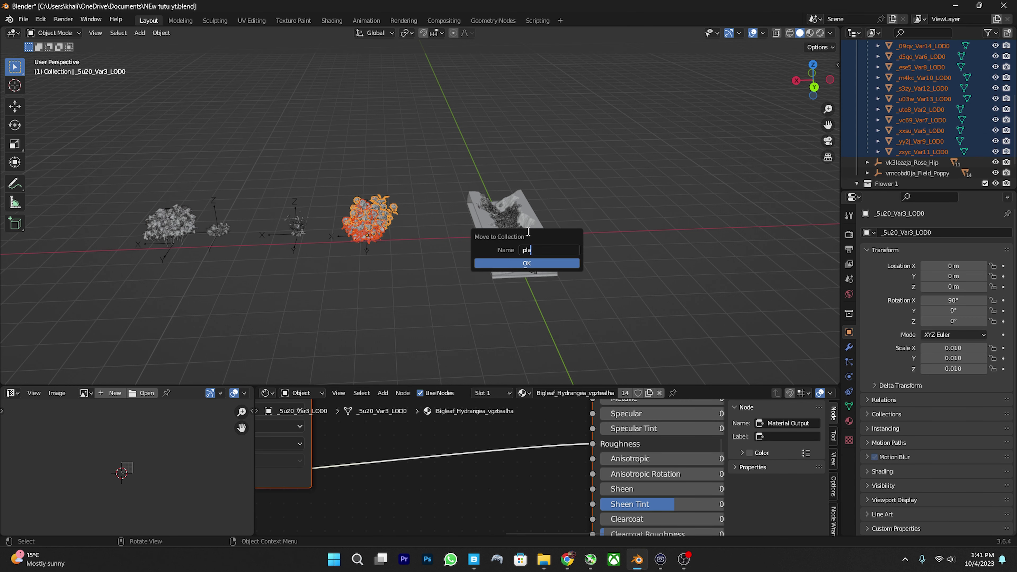
text(plant)
click(499, 263)
scroll(499, 281, up, 4)
Add a second hair particle system to the landscape rendering the plant collection.
shift+middle_drag(500, 281, 194, 259)
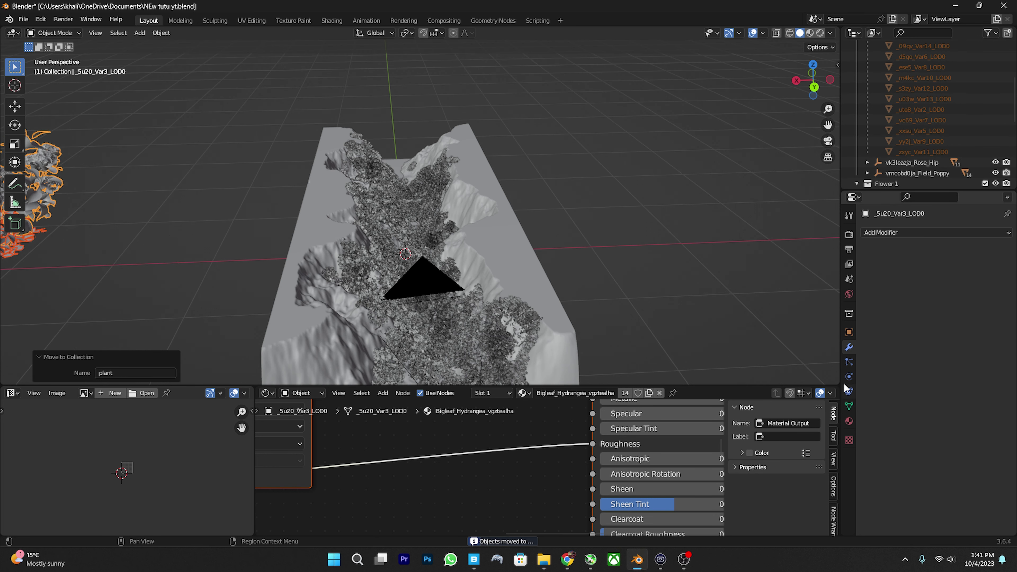
click(849, 363)
click(491, 259)
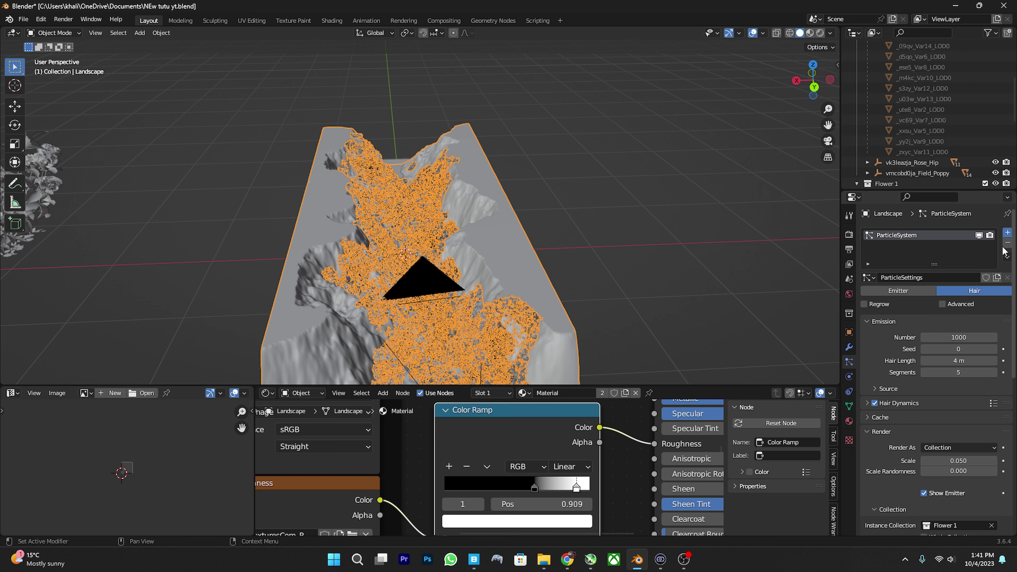
click(1007, 232)
click(974, 290)
scroll(893, 418, down, 5)
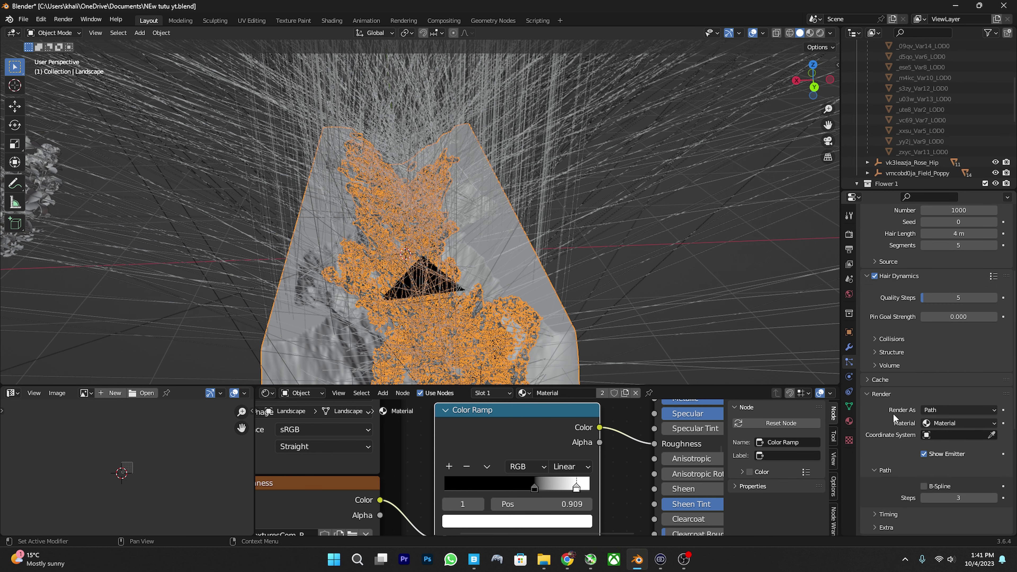
click(945, 409)
click(943, 460)
click(957, 487)
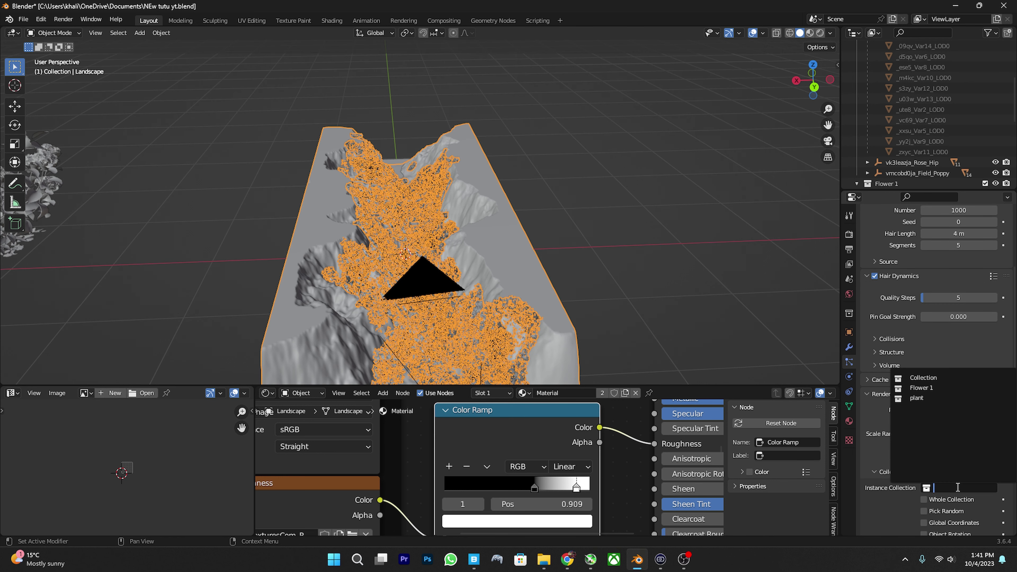
click(931, 401)
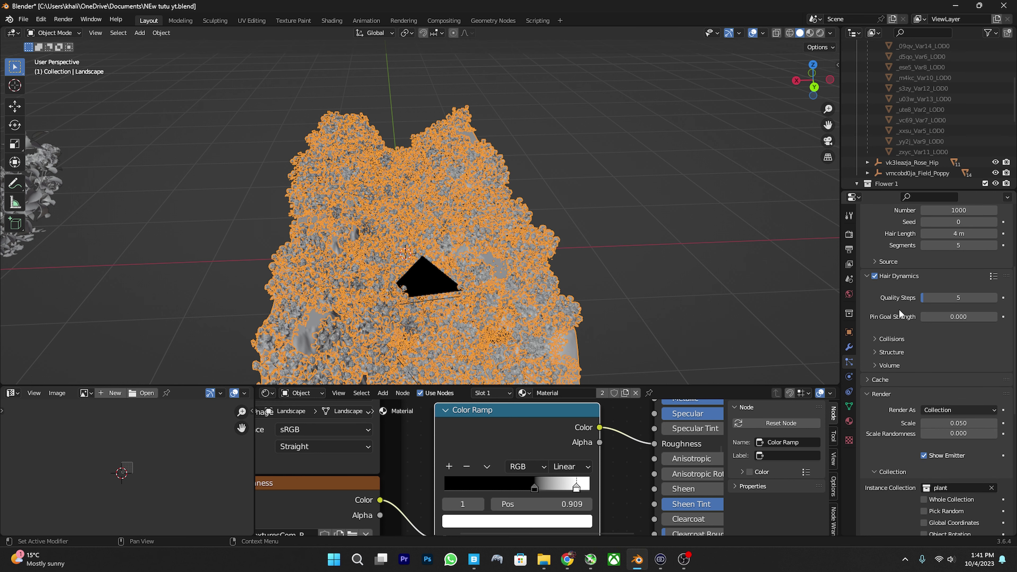
Set the second system's seed to 3 and enable its advanced settings.
scroll(953, 441, down, 5)
scroll(956, 446, down, 5)
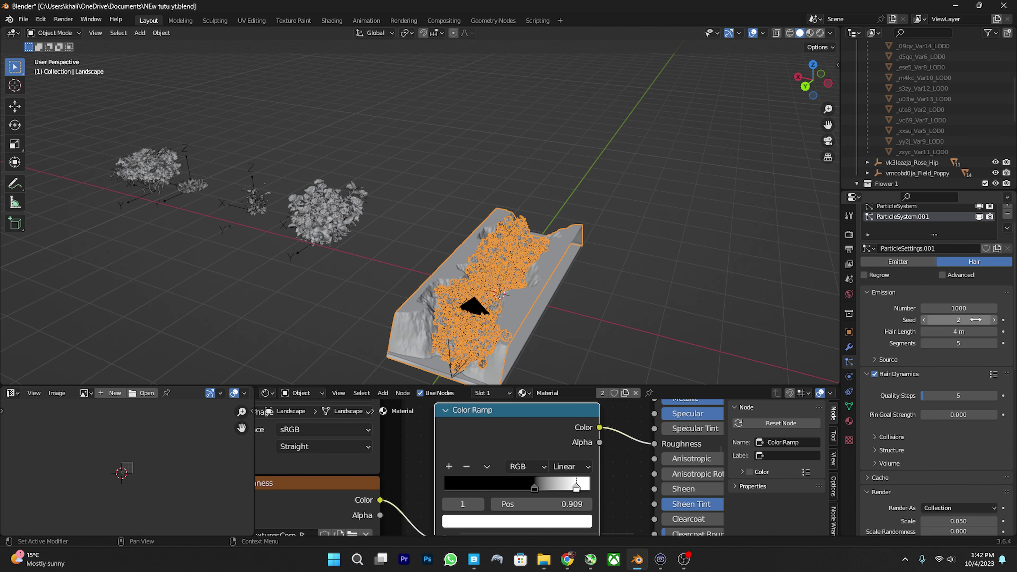
click(995, 320)
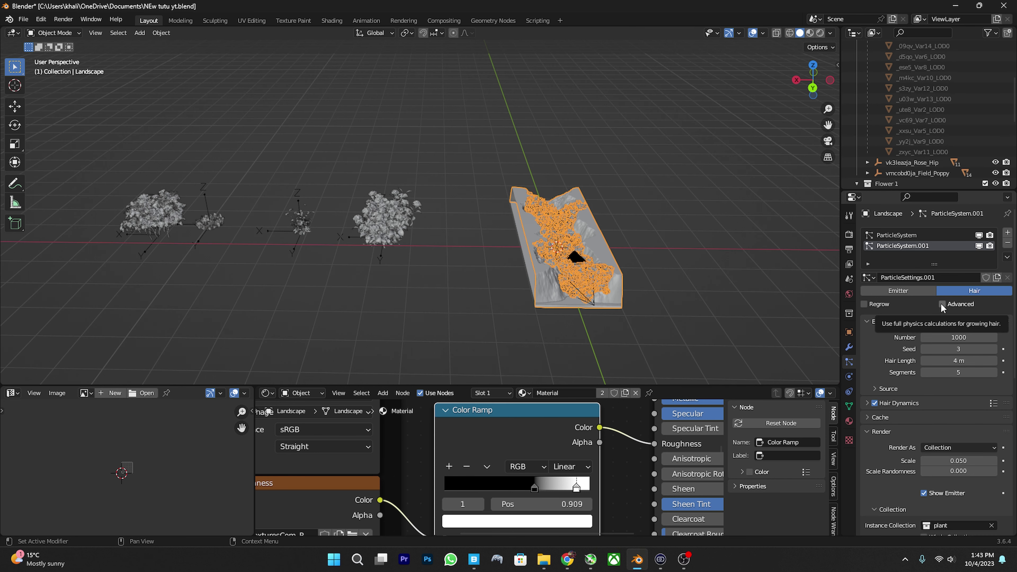
click(941, 304)
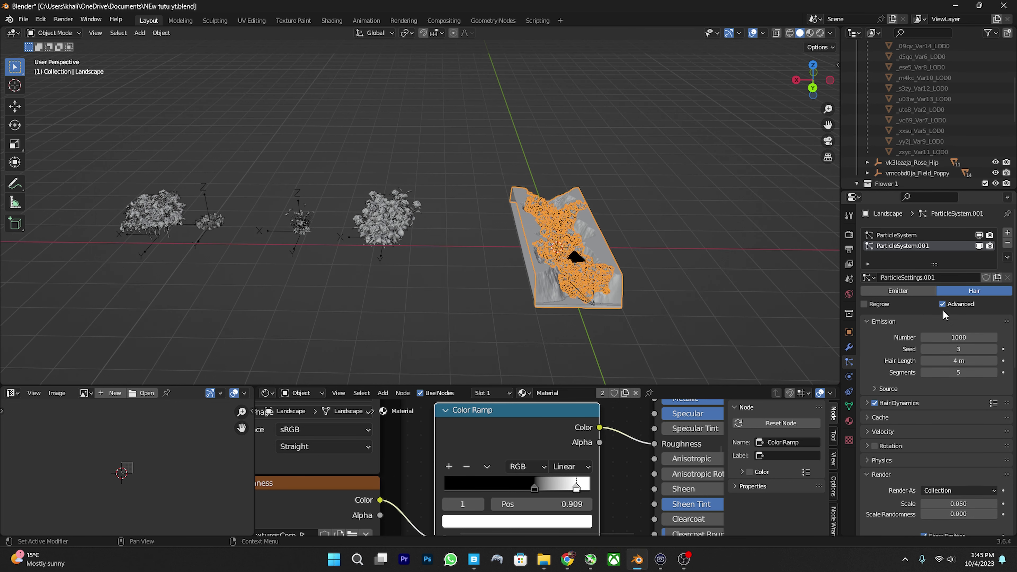
Enable rotation with Phase 0.748 and Randomize Phase 1.374.
click(875, 446)
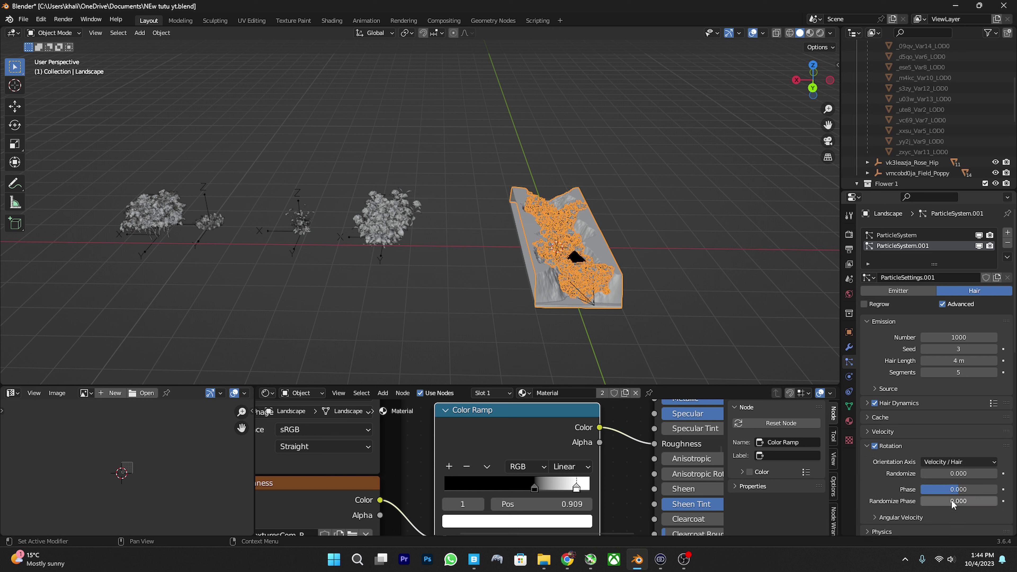
scroll(951, 500, down, 3)
drag(941, 458, 985, 458)
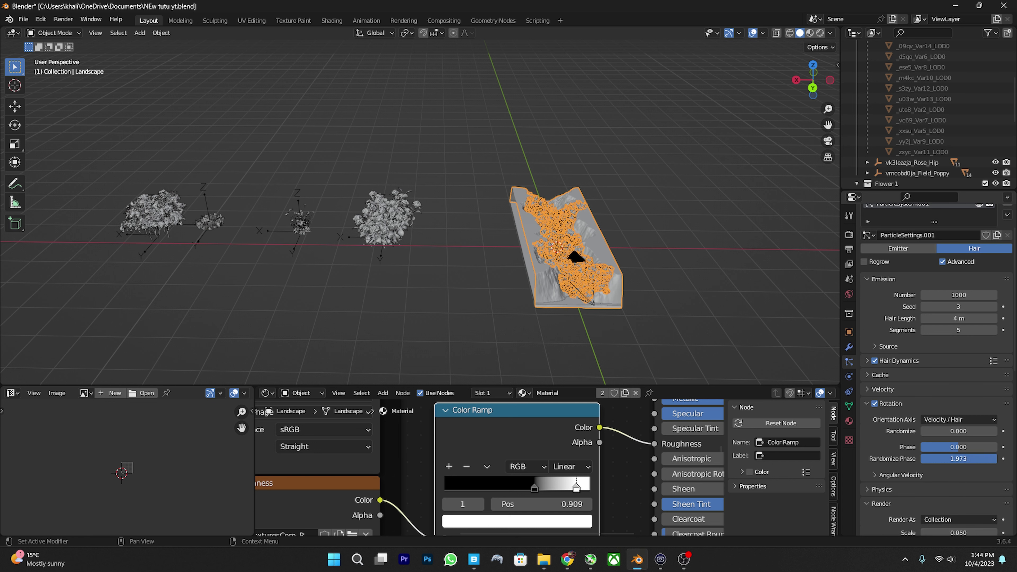
mouse_move(975, 458)
mouse_down()
mouse_move(962, 448)
mouse_move(987, 447)
mouse_up()
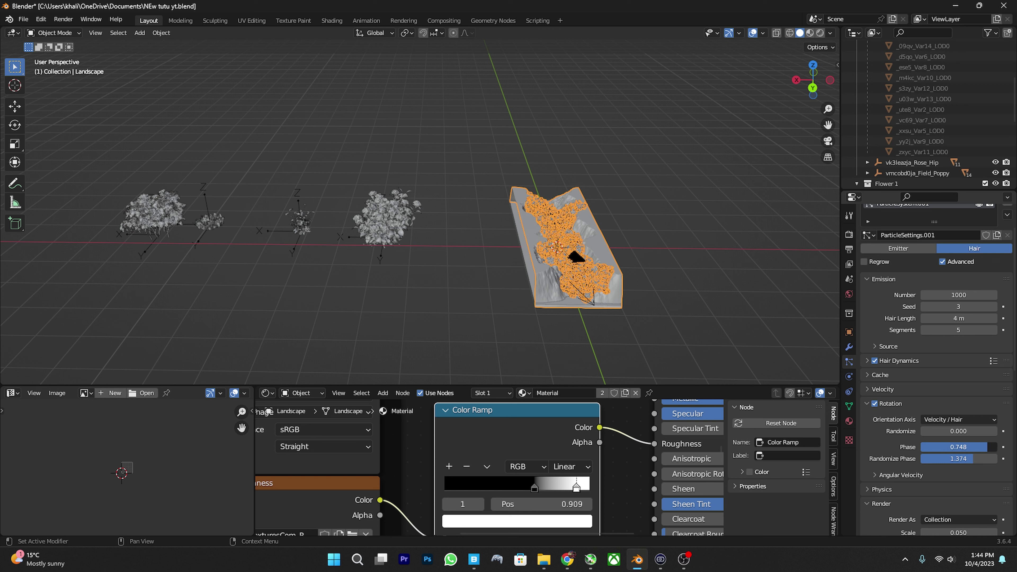
scroll(991, 446, up, 3)
click(919, 236)
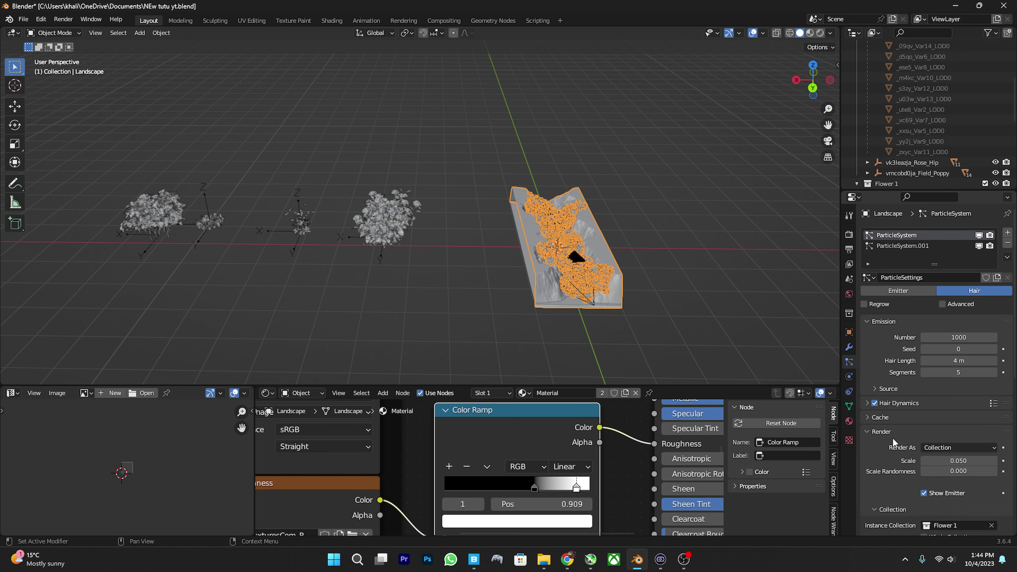
scroll(939, 118, up, 5)
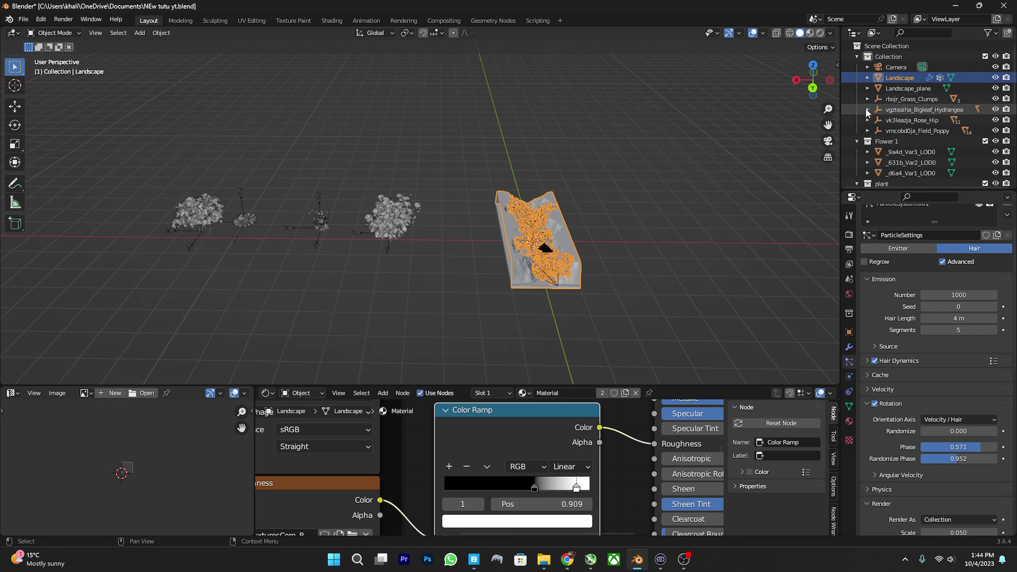
Move the plant part objects into a new collection and view through the camera.
click(899, 115)
shift+click(917, 132)
key(m)
text(plant)
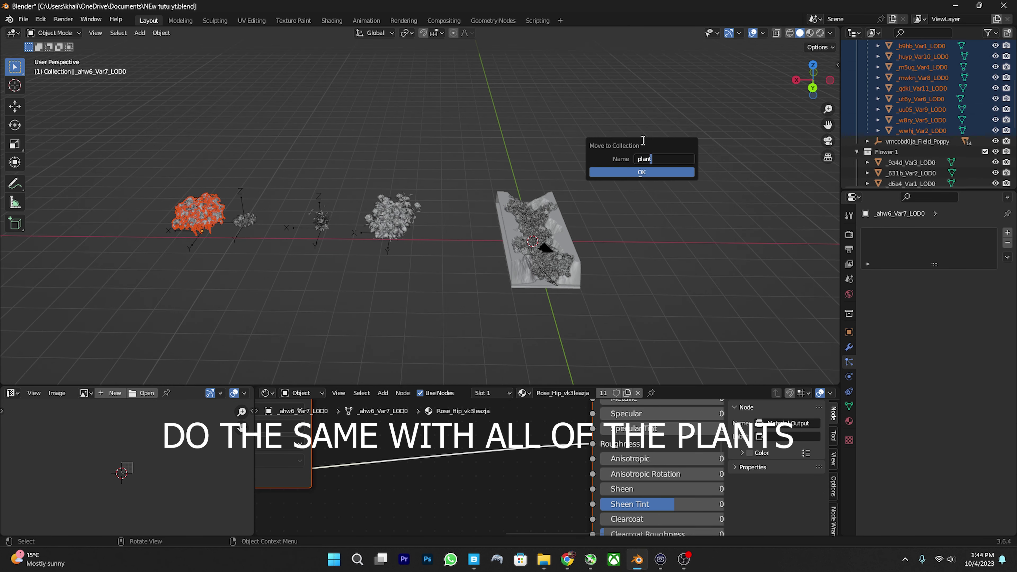
key(Return)
click(538, 241)
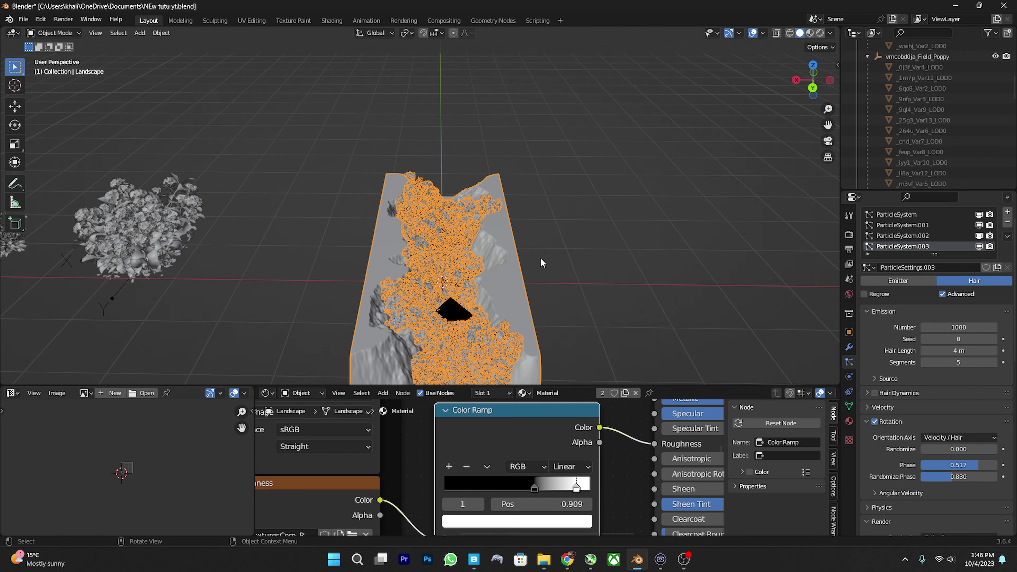
key(KP_0)
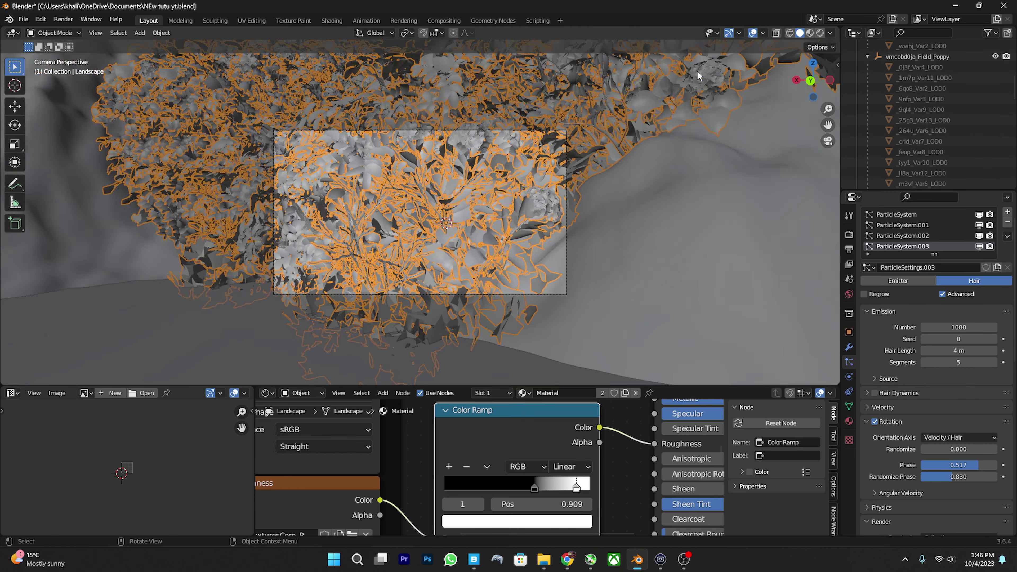
scroll(698, 75, up, 1)
scroll(820, 216, up, 1)
scroll(952, 250, up, 1)
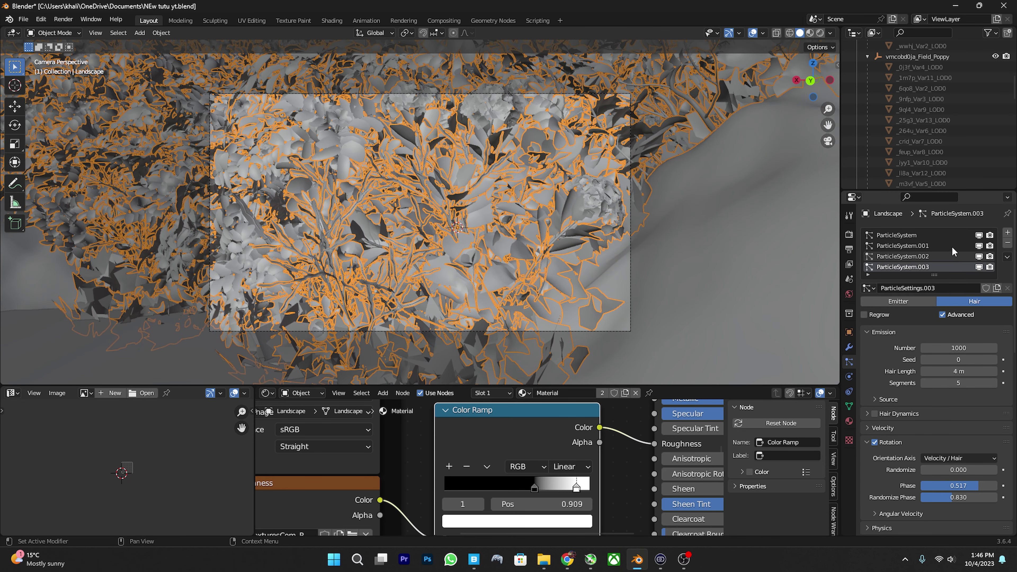
Lower the first particle system's render scale.
click(915, 237)
scroll(955, 419, down, 5)
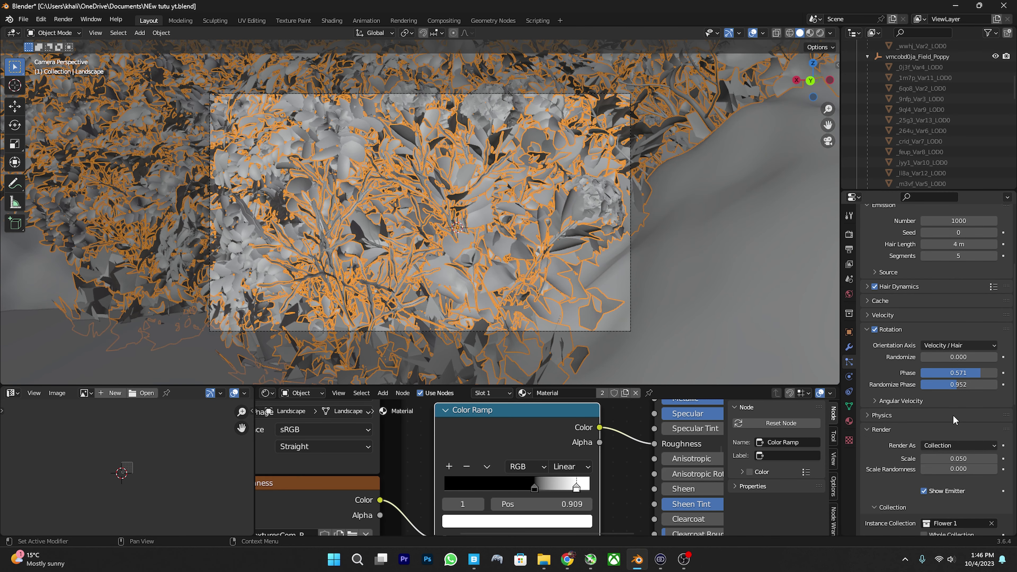
scroll(955, 419, down, 3)
drag(958, 394, 952, 394)
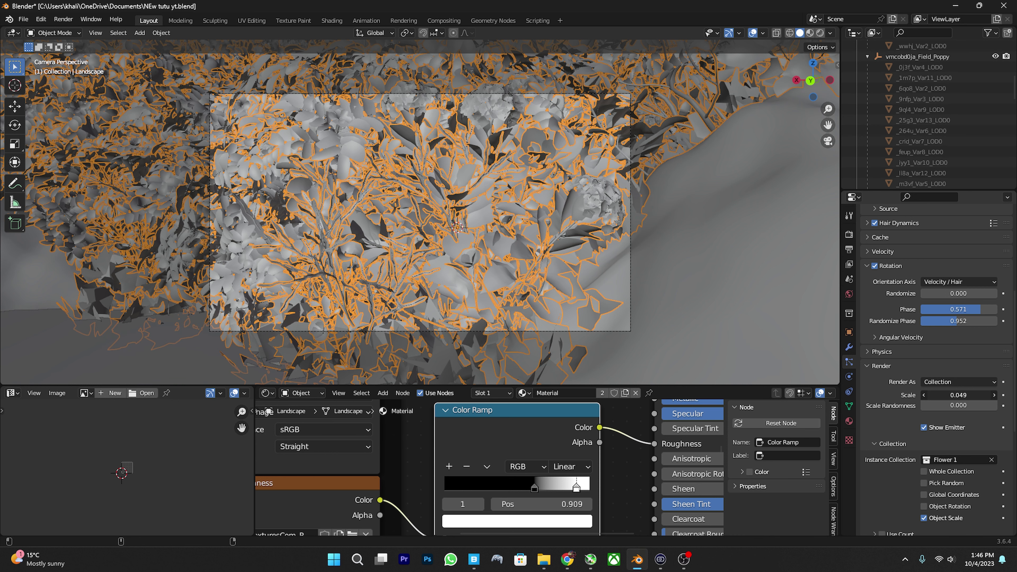
scroll(932, 260, up, 3)
scroll(932, 260, up, 6)
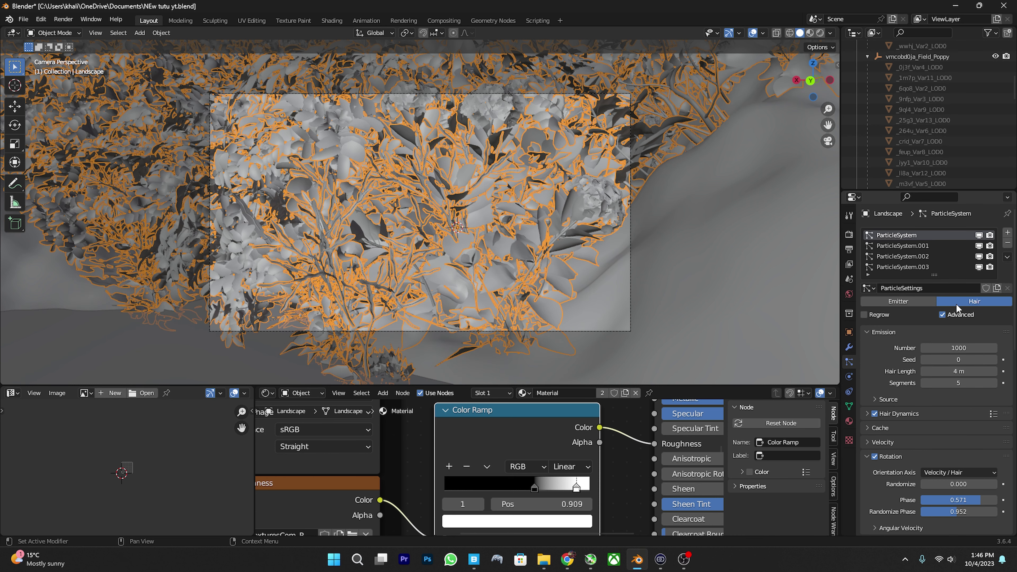
Shrink the flowers2 system's instances to scale 0.017, hide overlays and save.
click(931, 246)
scroll(953, 360, down, 5)
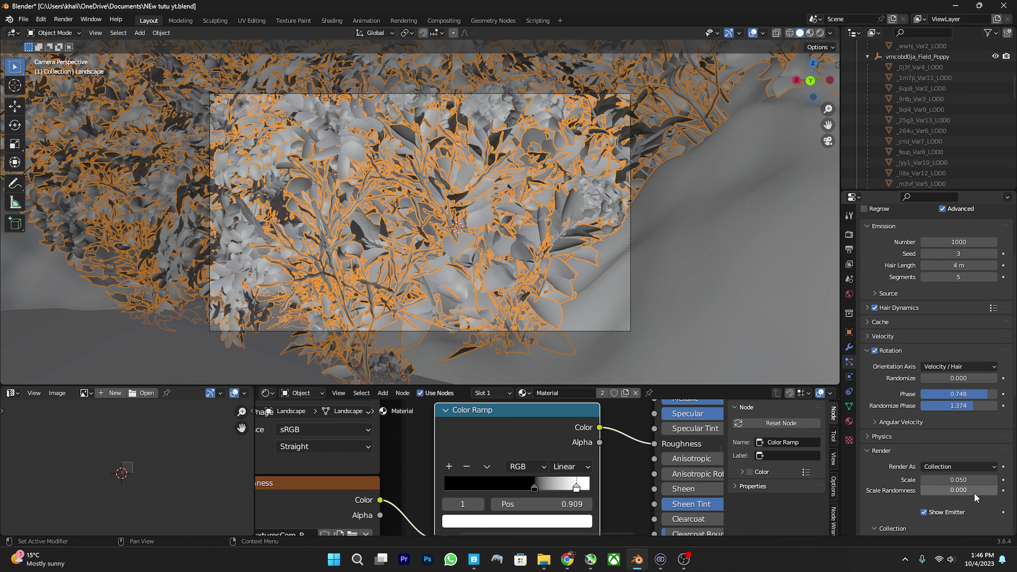
drag(969, 480, 963, 476)
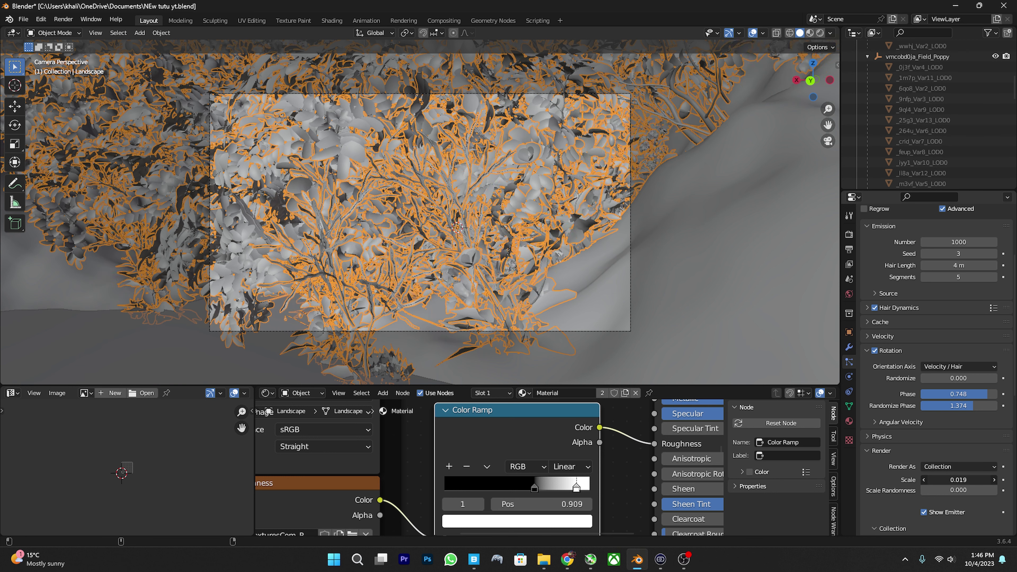
scroll(963, 476, down, 4)
key(ctrl+z)
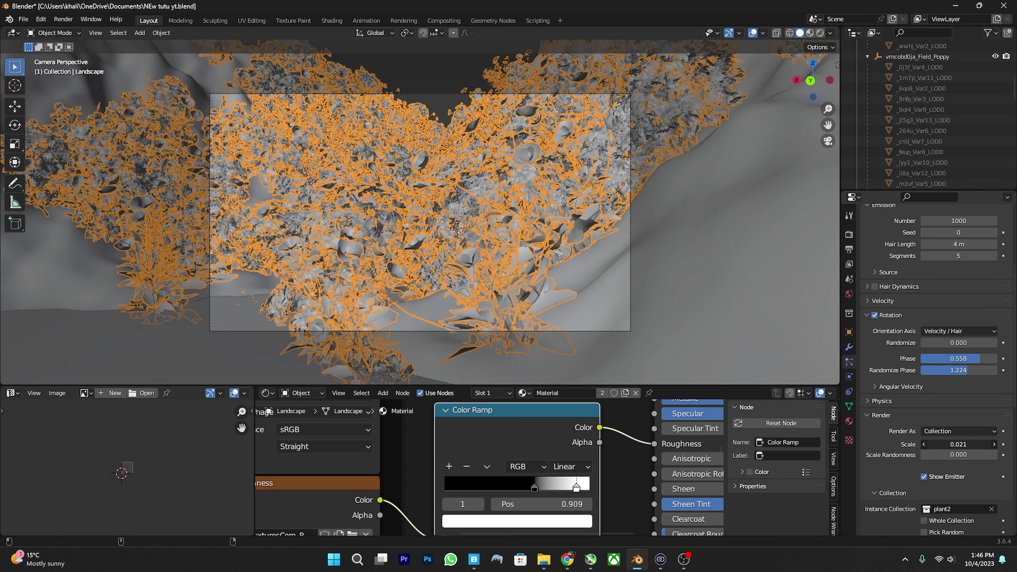
scroll(966, 360, down, 4)
drag(964, 339, 951, 338)
click(753, 33)
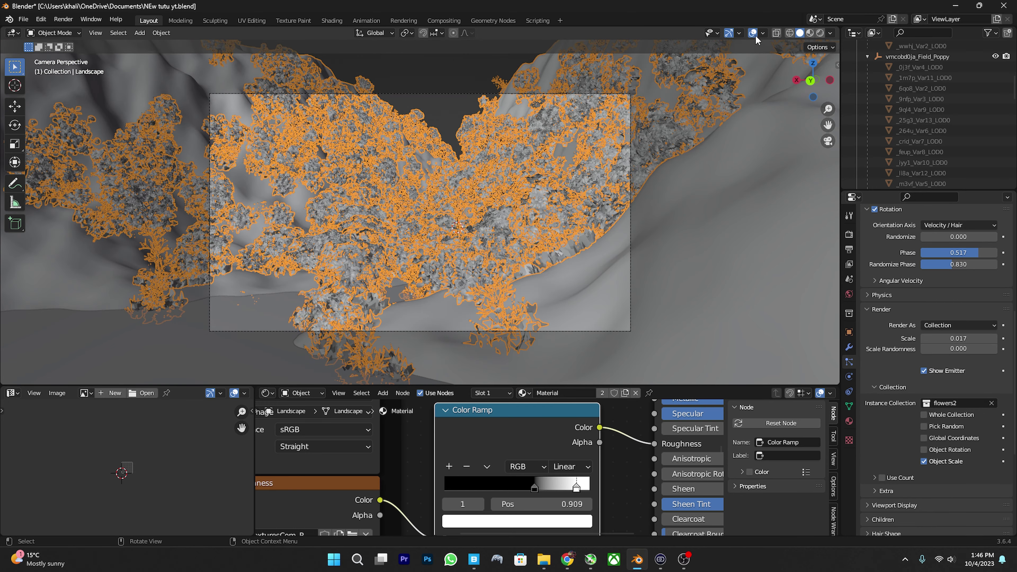
key(ctrl+s)
scroll(527, 148, up, 1)
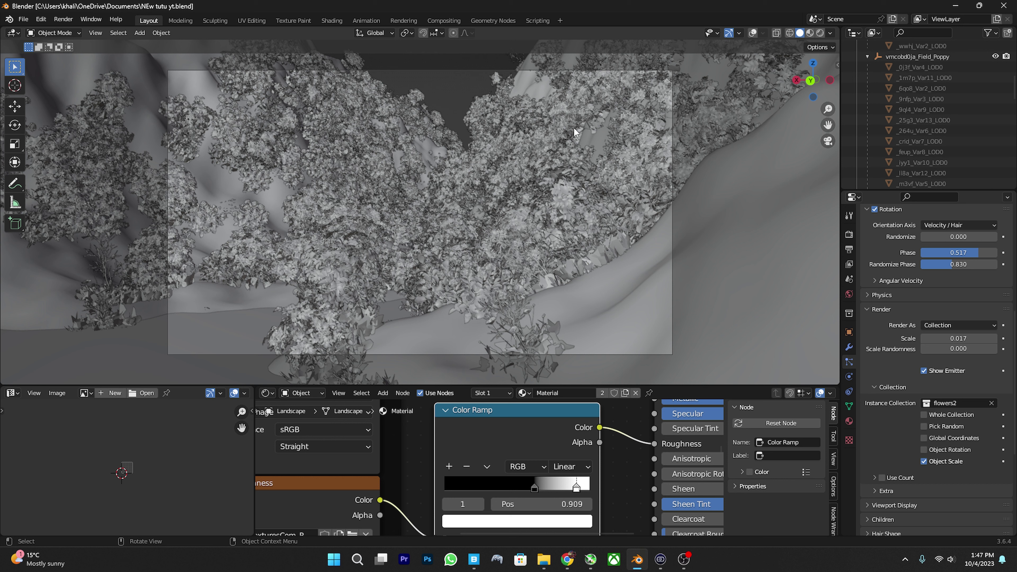
Put the landscape in Weight Paint mode with the Subtract brush and weight overlays showing.
click(47, 34)
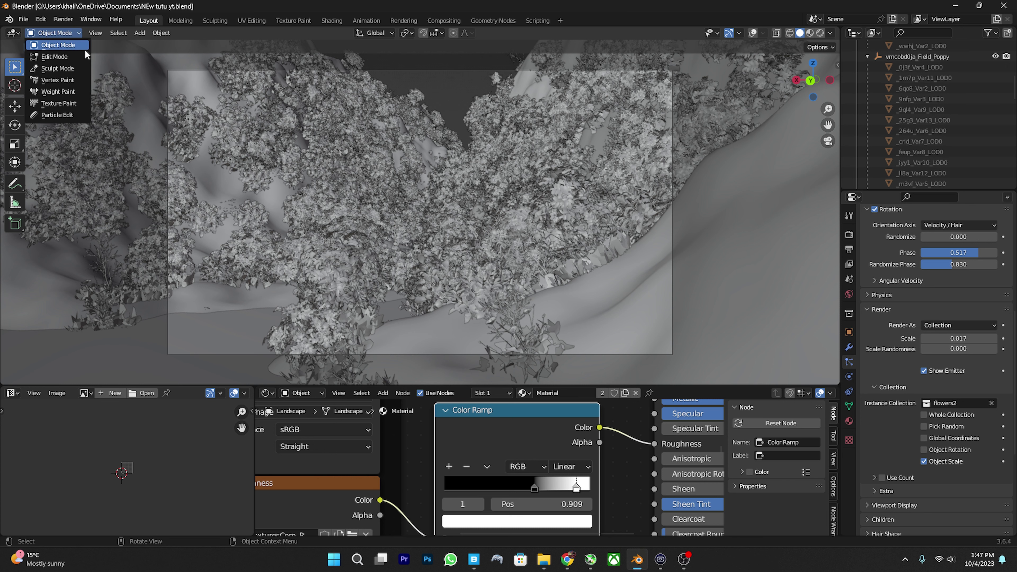
click(56, 102)
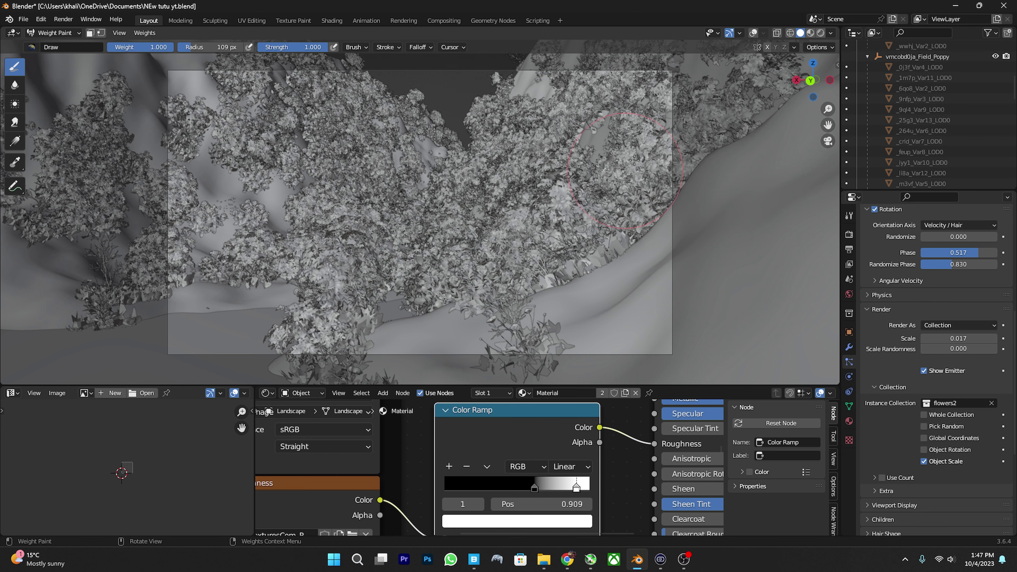
click(37, 50)
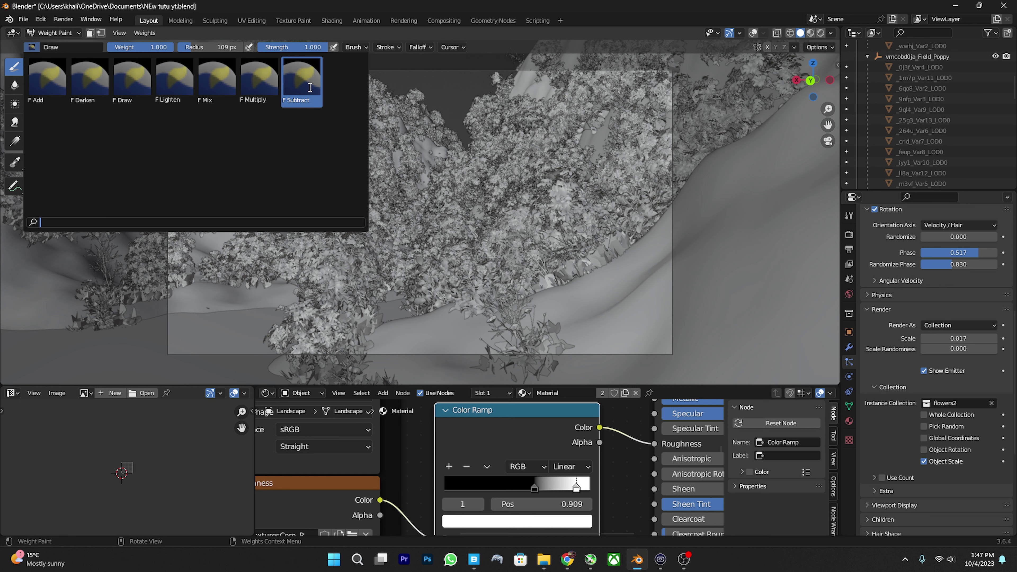
click(308, 73)
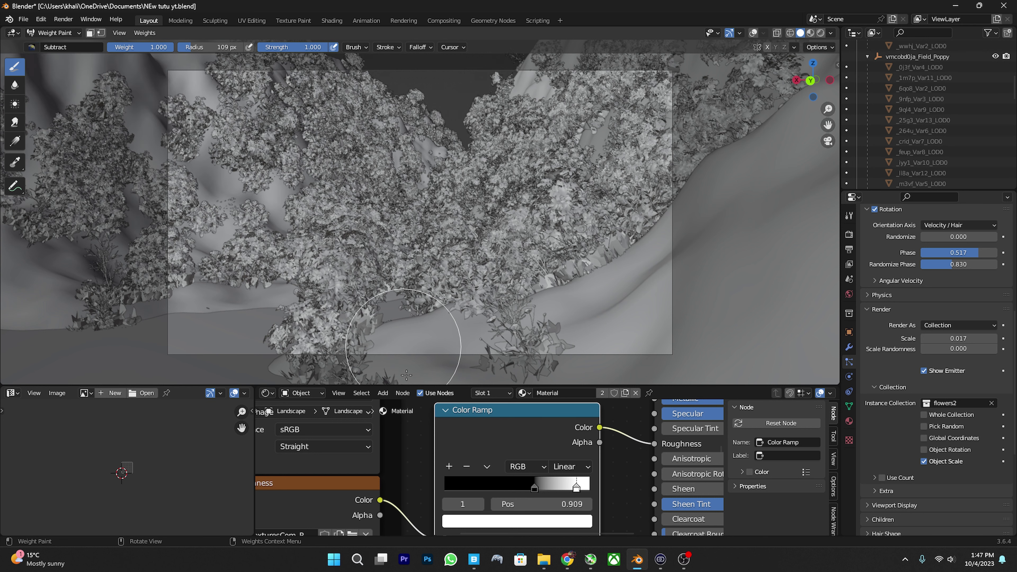
click(753, 34)
mouse_move(481, 326)
middle_down()
mouse_move(444, 224)
mouse_move(462, 219)
middle_up()
Paint weight along the lower slope with the Draw brush, return to Object Mode and save.
key(KP_0)
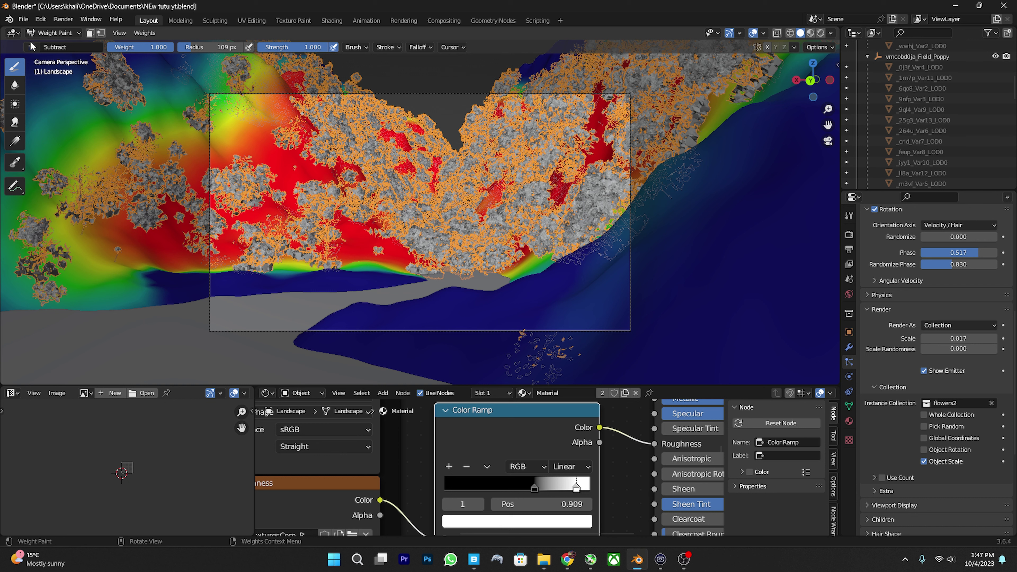
click(32, 47)
click(132, 78)
mouse_move(303, 259)
mouse_down()
mouse_move(342, 256)
mouse_move(287, 277)
mouse_up()
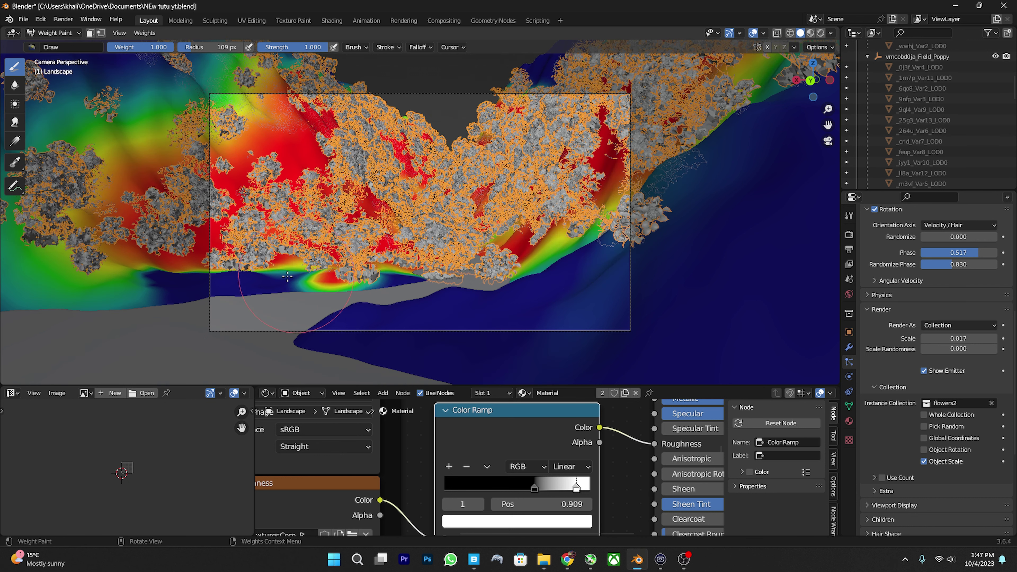
key(ctrl+Tab)
key(ctrl+s)
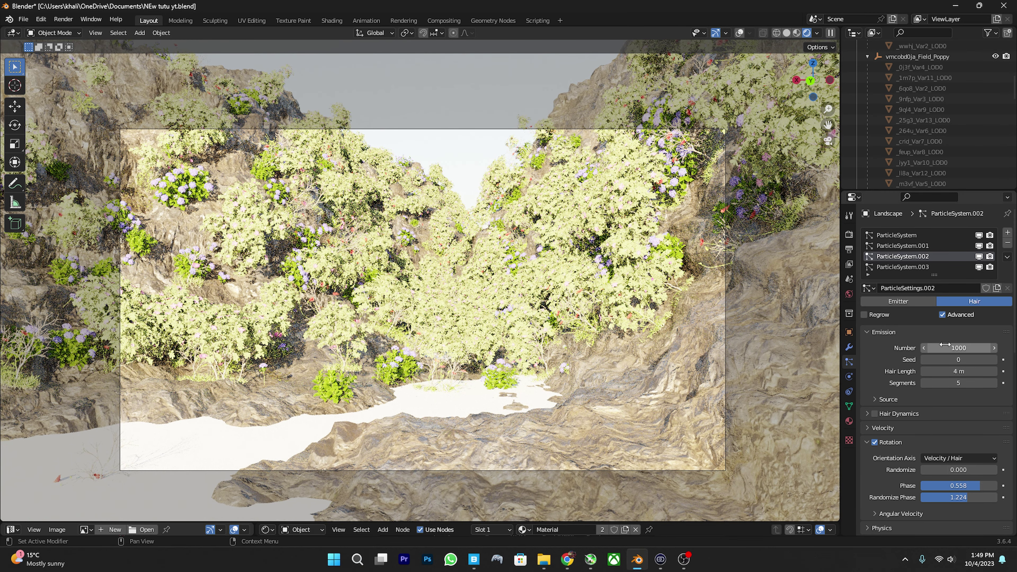
Set a particle system's emission Number to 100.
click(969, 350)
text(10)
key(Return)
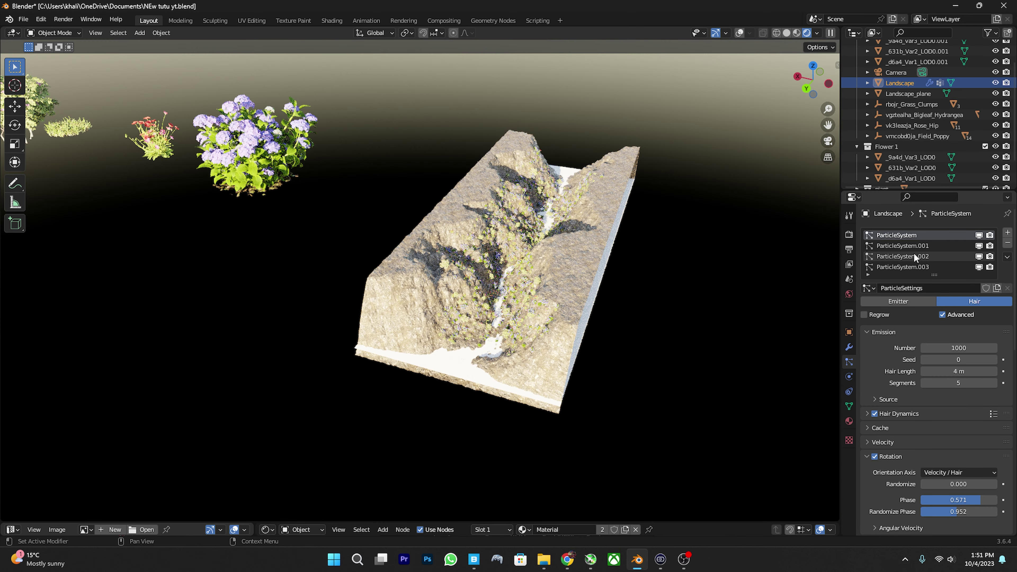
Give the first ParticleSystem 5000 particles, with density from the Group vertex group.
click(907, 245)
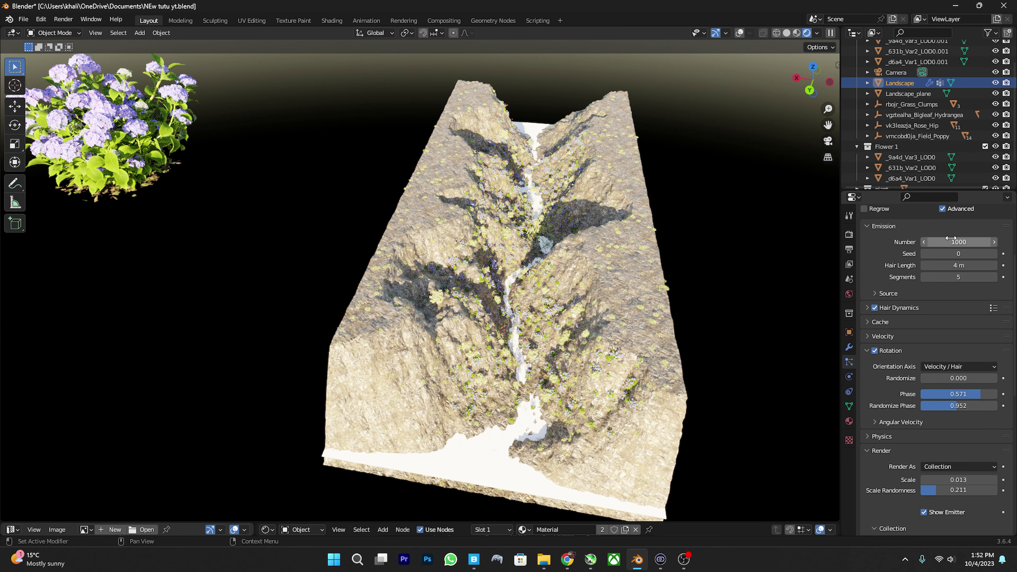
click(951, 239)
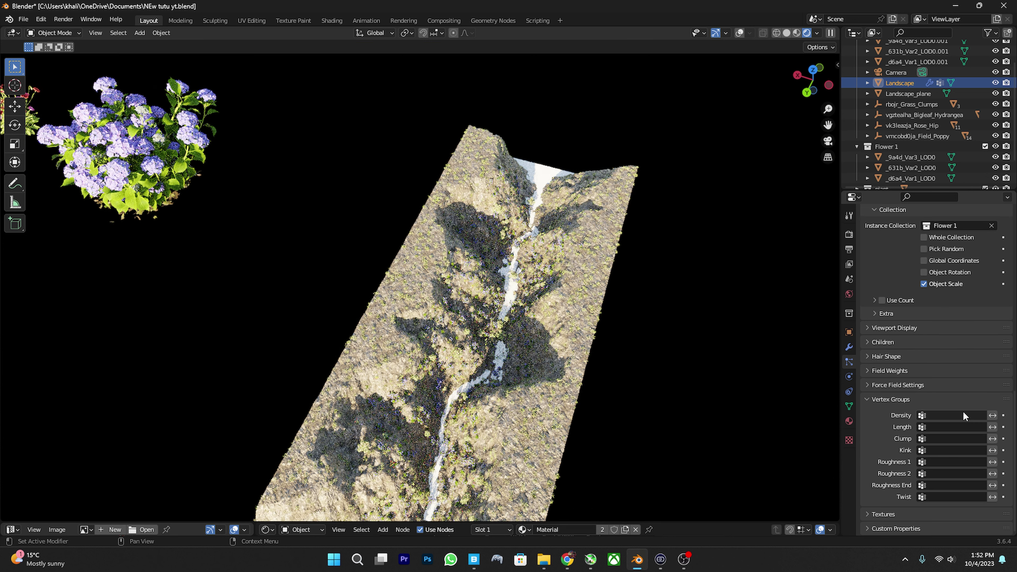
click(963, 413)
key(Return)
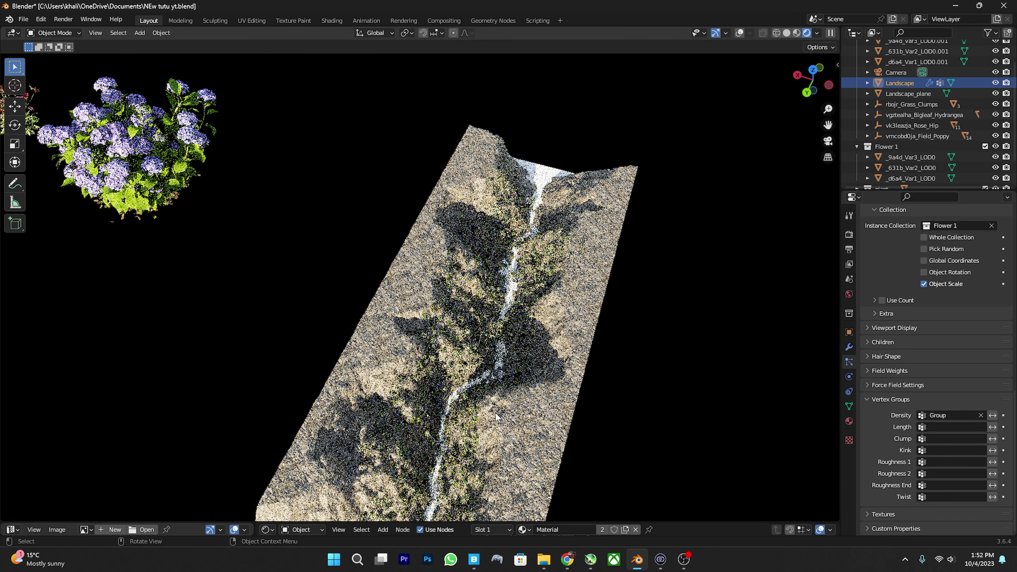
middle_drag(422, 432, 458, 345)
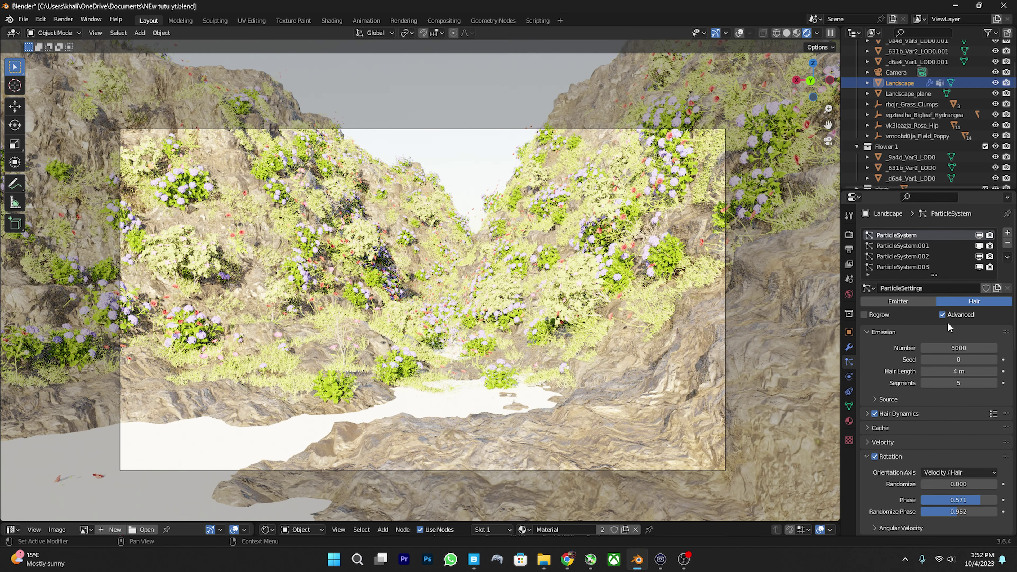
Set the flowers2 particle system's instance render scale to 0.030.
scroll(952, 381, up, 3)
scroll(952, 382, up, 3)
scroll(953, 383, up, 2)
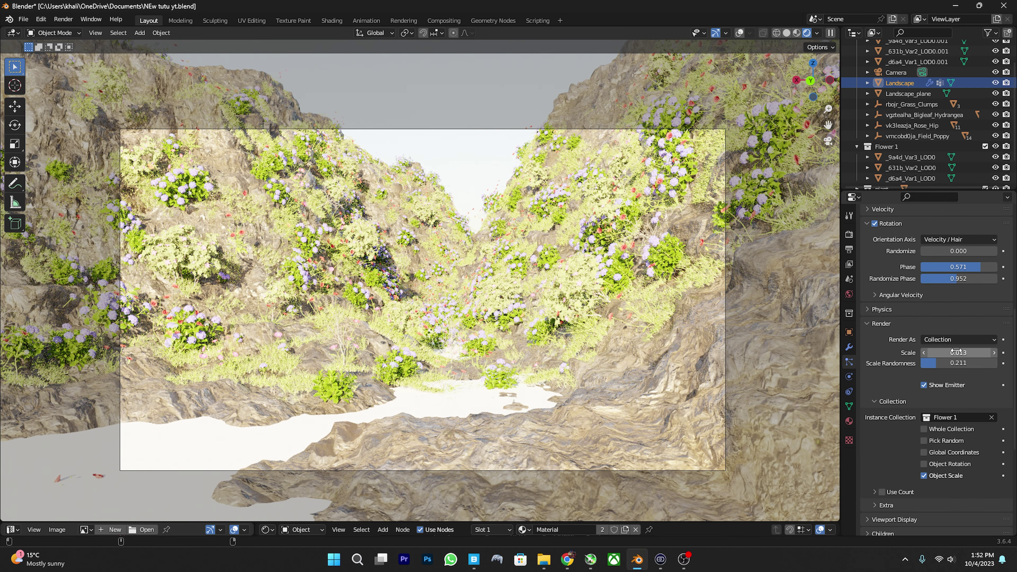
double_click(958, 353)
text(0.03)
key(Return)
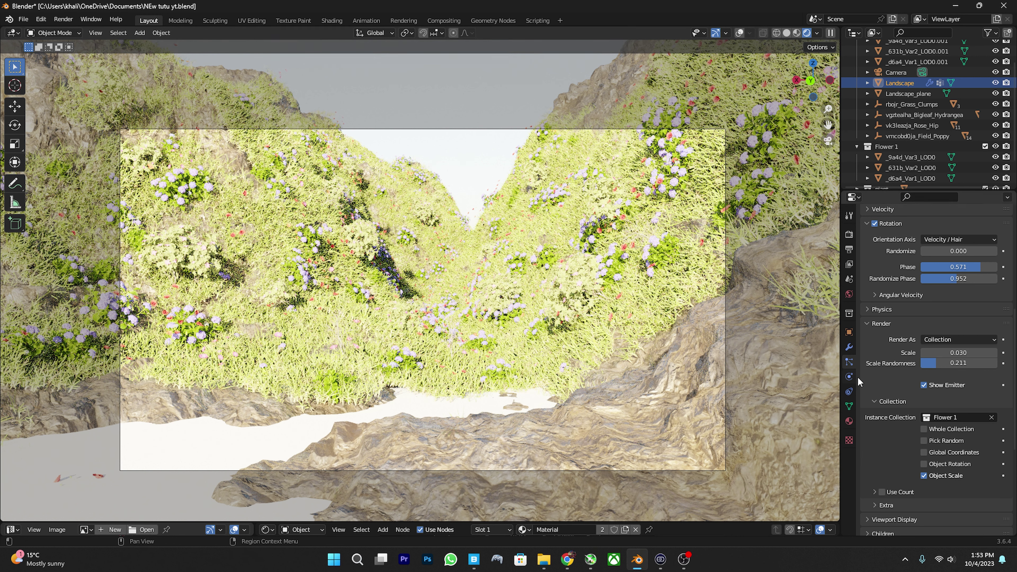
Set ParticleSystem.003's instance render scale to 0.015.
scroll(977, 332, up, 10)
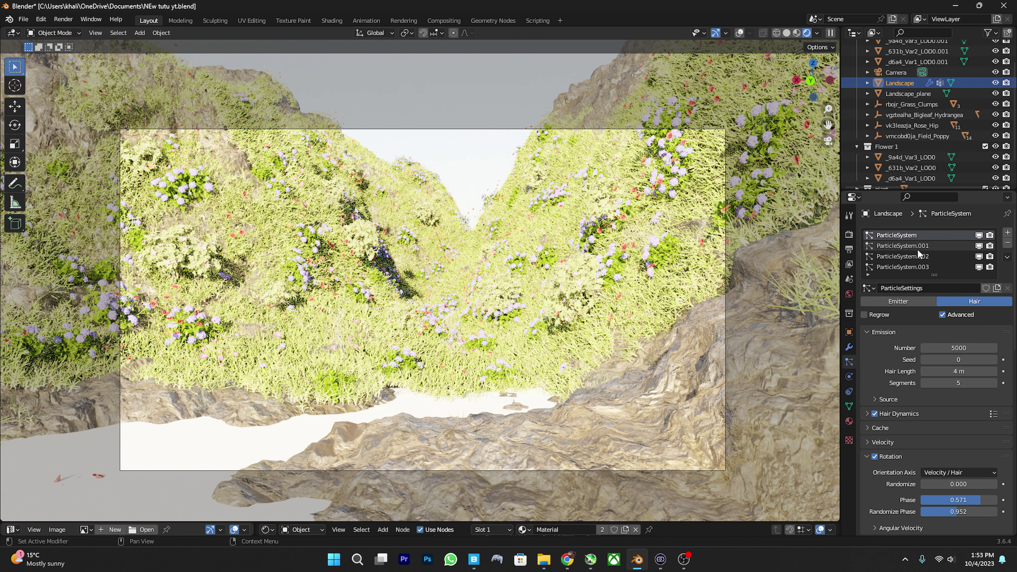
click(921, 266)
scroll(955, 422, down, 5)
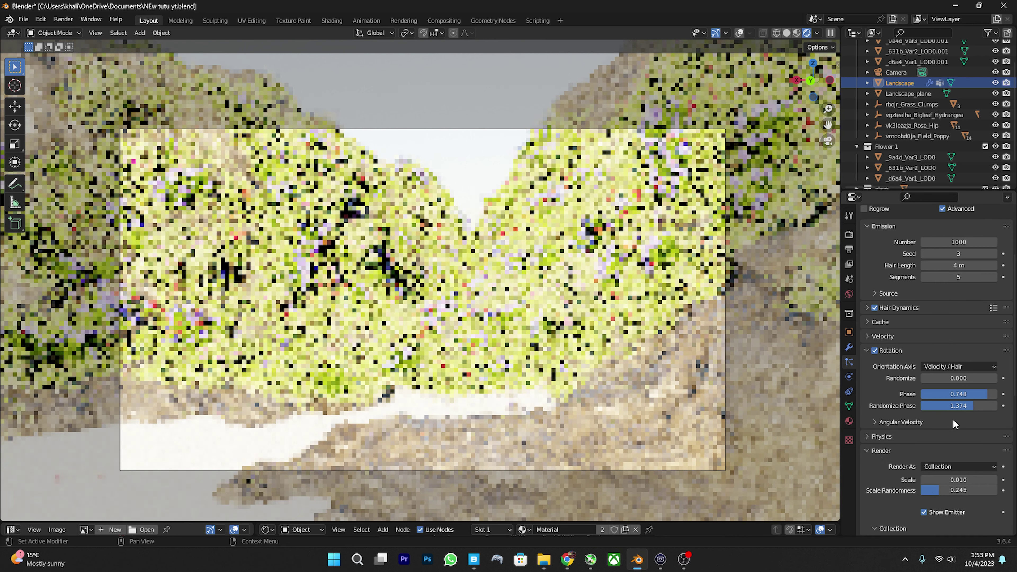
scroll(953, 461, down, 2)
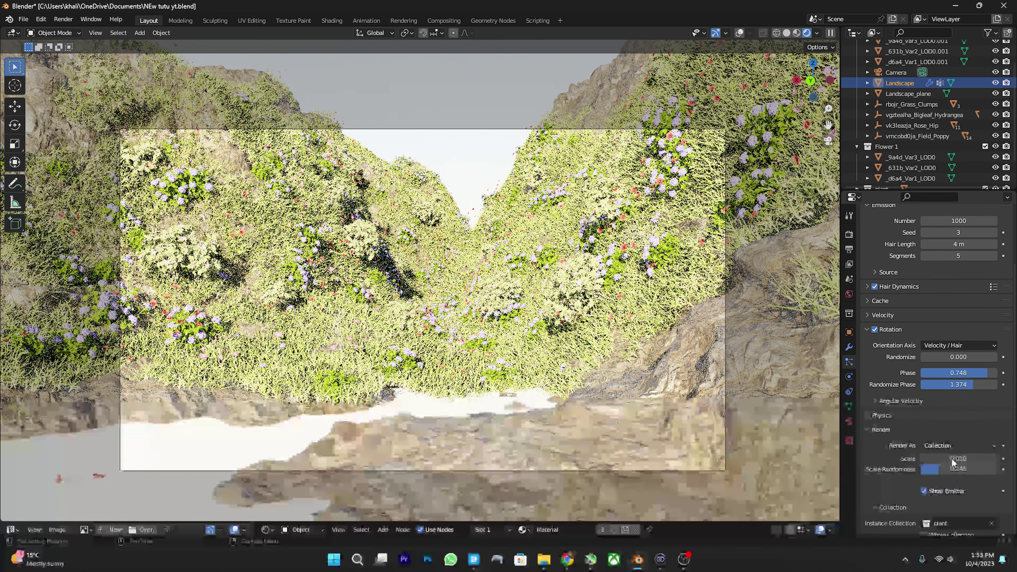
click(953, 460)
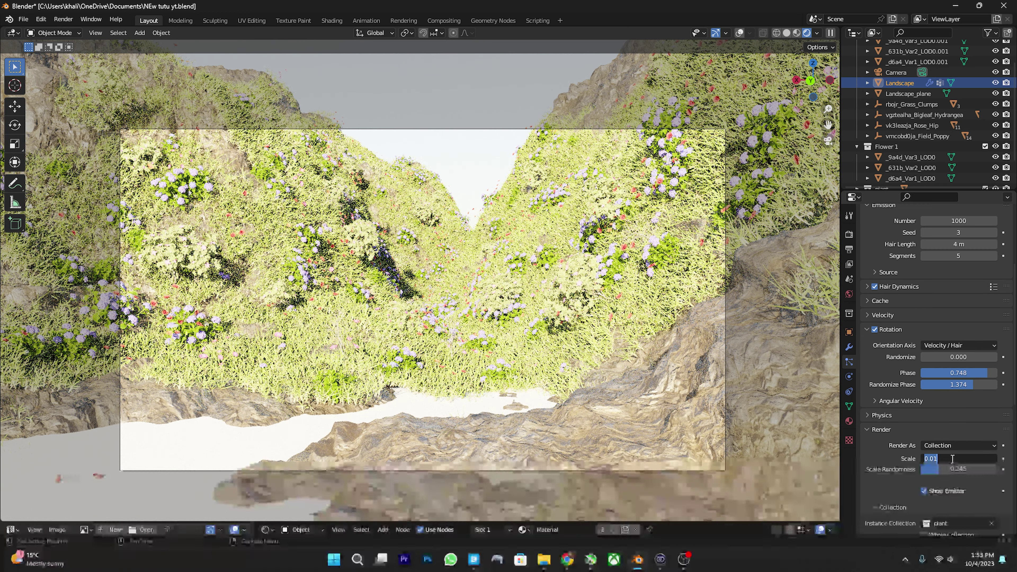
text(0.015)
key(Return)
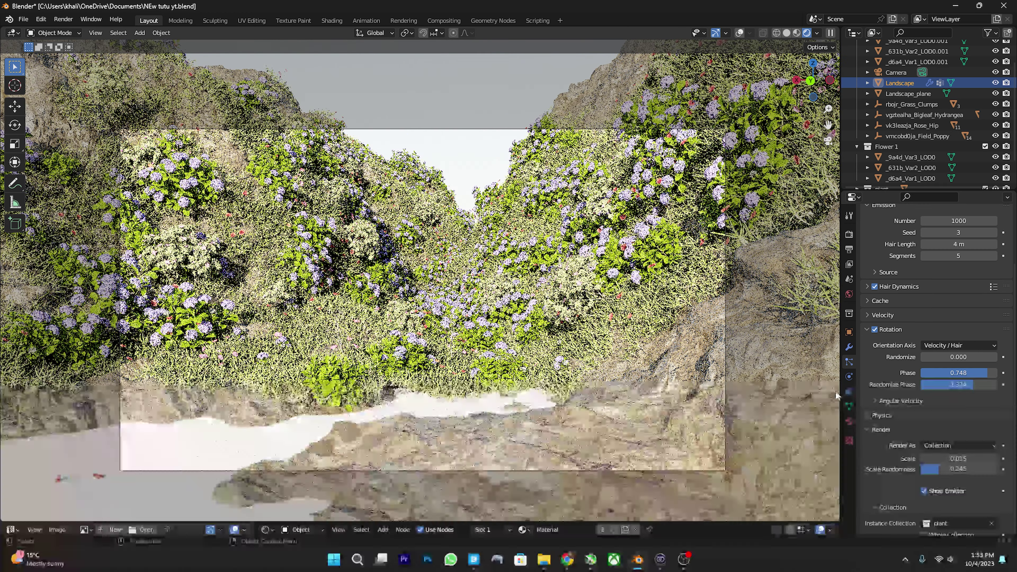
Review ParticleSystem.002 and another system, save the file, and select Landscape_plane.
scroll(950, 251, up, 8)
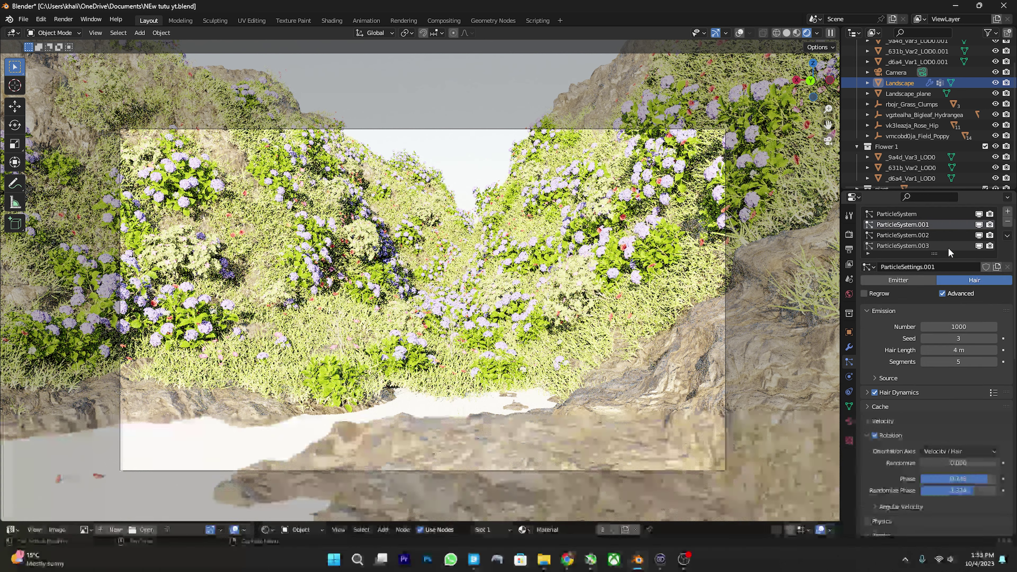
click(921, 235)
scroll(912, 299, down, 2)
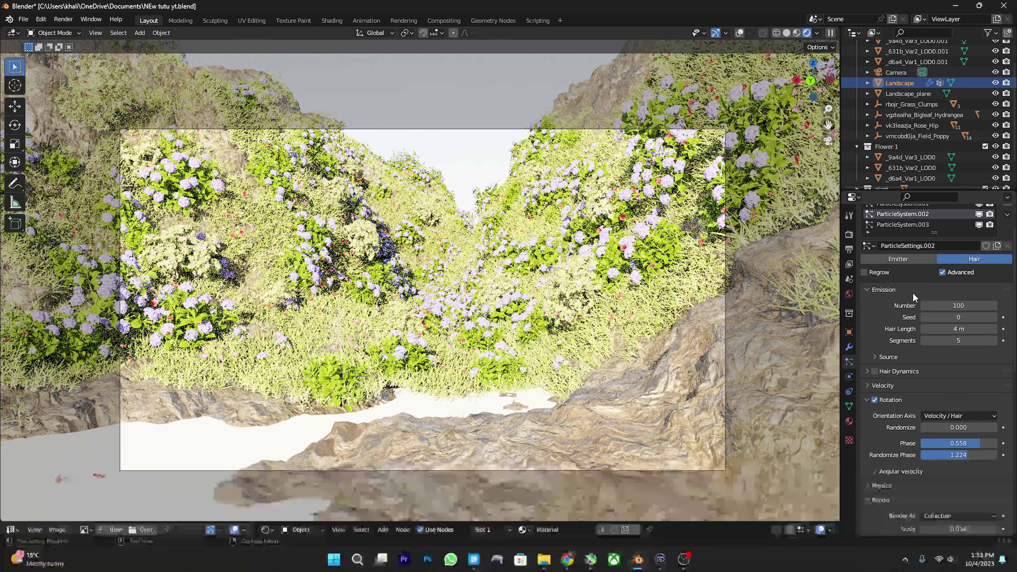
scroll(912, 292, up, 2)
click(912, 232)
scroll(913, 334, down, 8)
scroll(914, 334, down, 4)
key(ctrl+s)
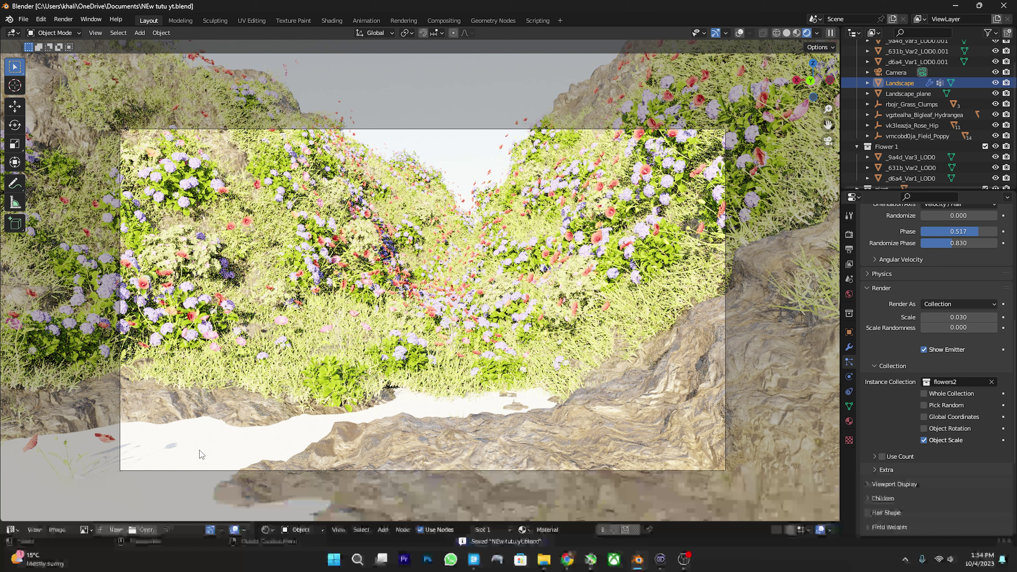
click(199, 455)
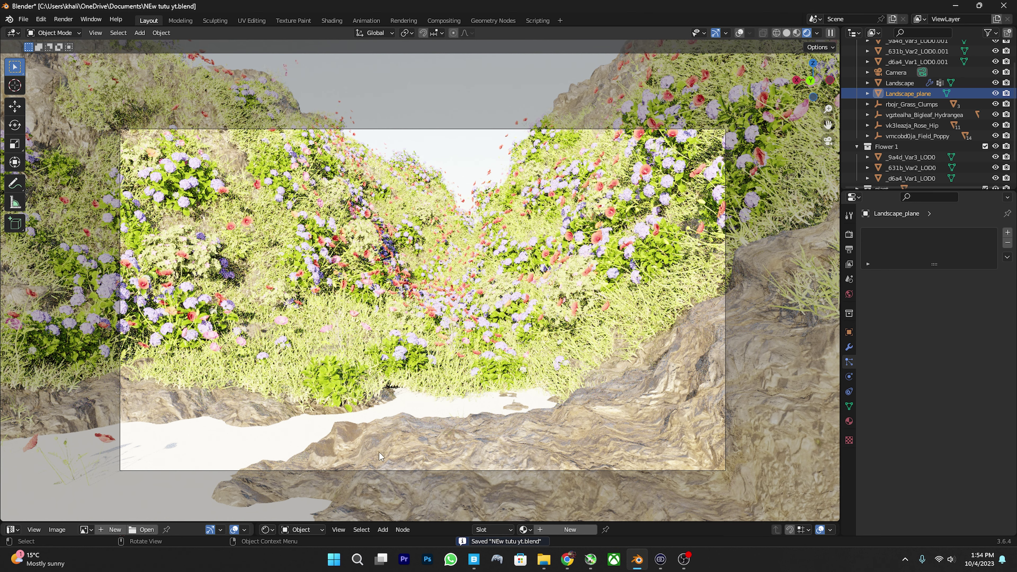
Turn the enlarged bottom area into a Shader Editor and give Landscape_plane a new material.
drag(441, 520, 481, 361)
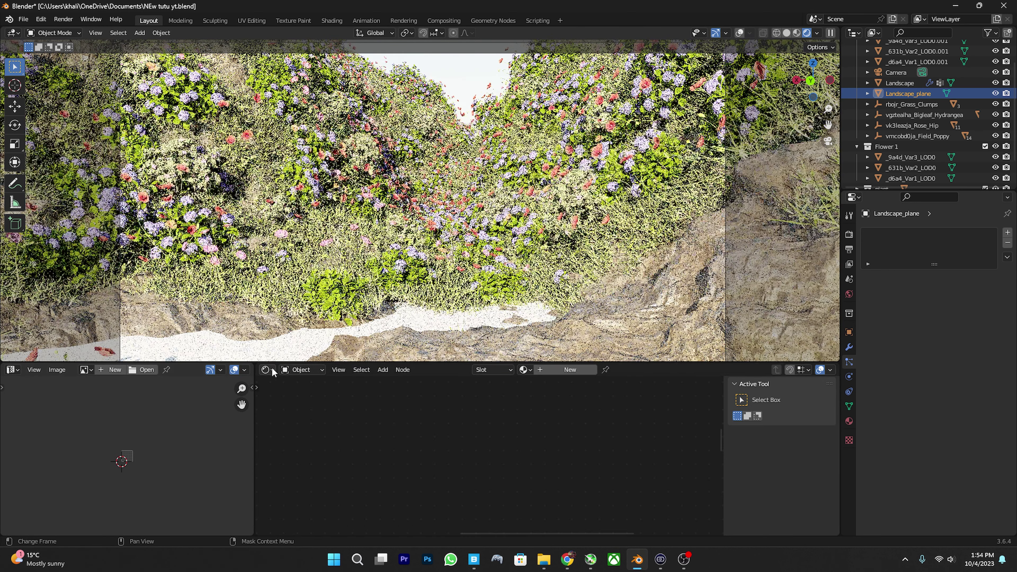
click(266, 369)
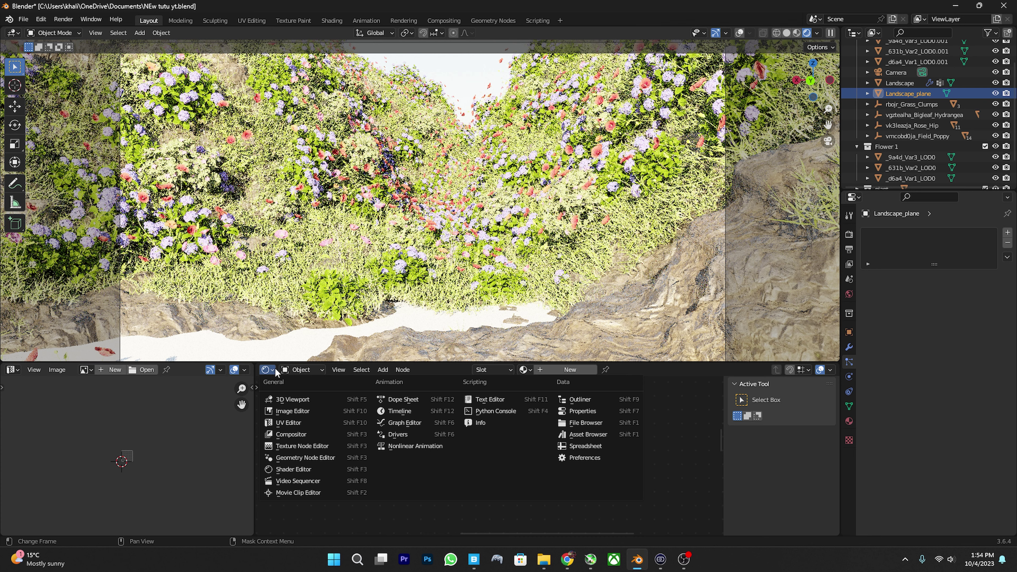
click(276, 367)
click(561, 370)
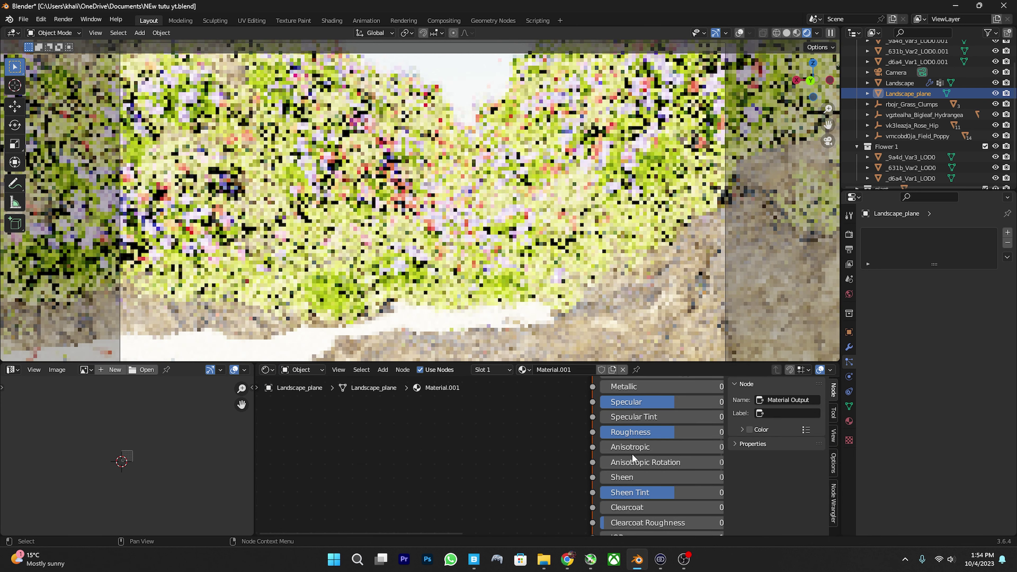
scroll(631, 453, down, 3)
scroll(537, 478, up, 2)
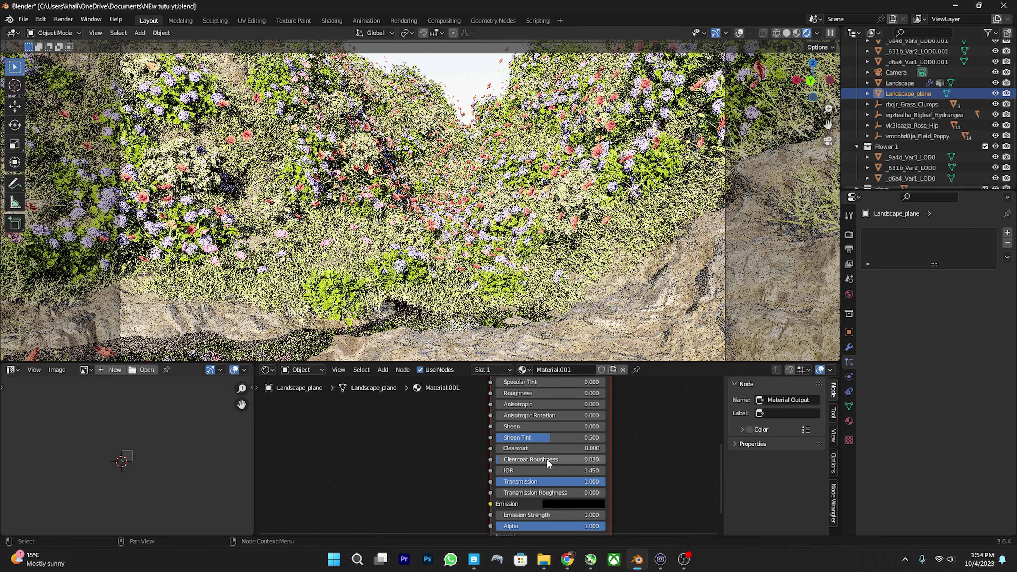
scroll(550, 461, down, 1)
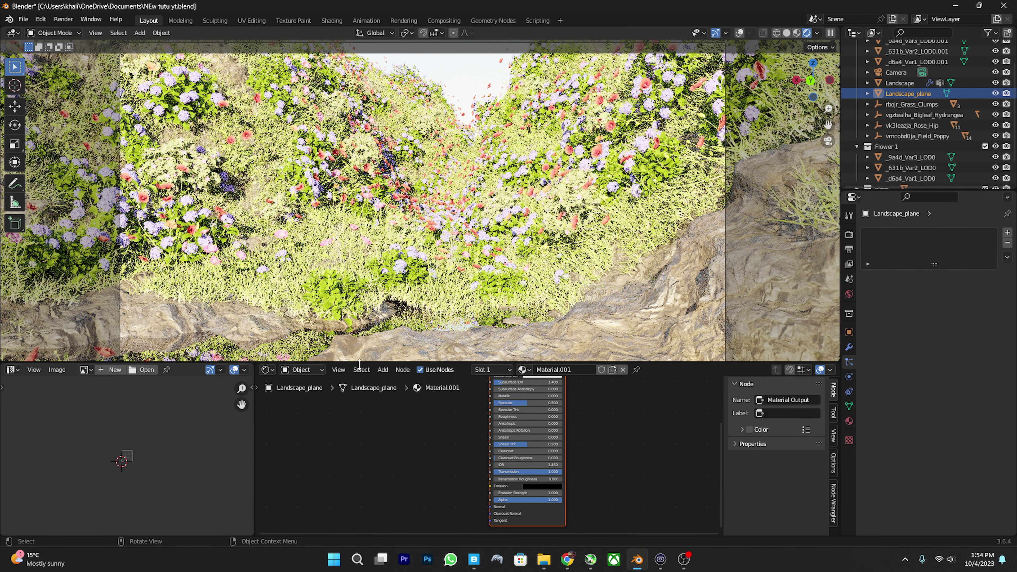
middle_drag(404, 490, 424, 440)
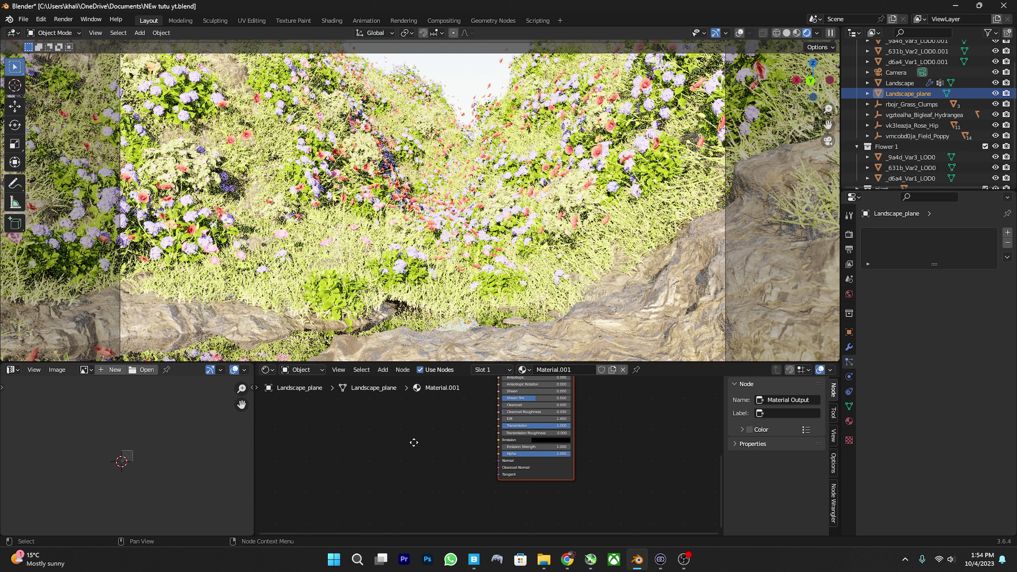
Add Musgrave Texture and Bump nodes, linking Height to Height and Bump Normal to the BSDF.
key(shift+a)
text(musg)
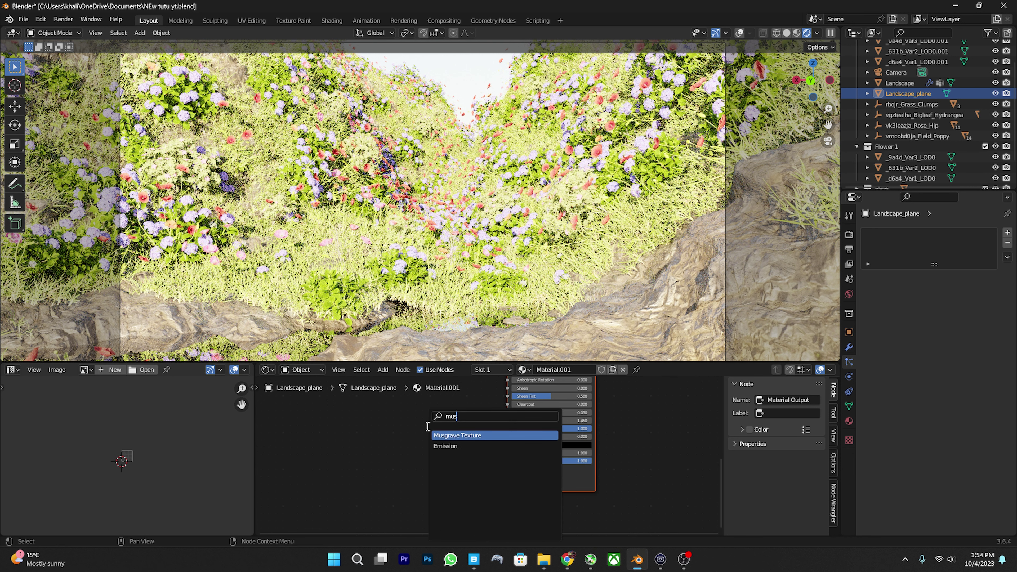
key(Return)
click(453, 425)
key(shift+a)
text(b)
key(Return)
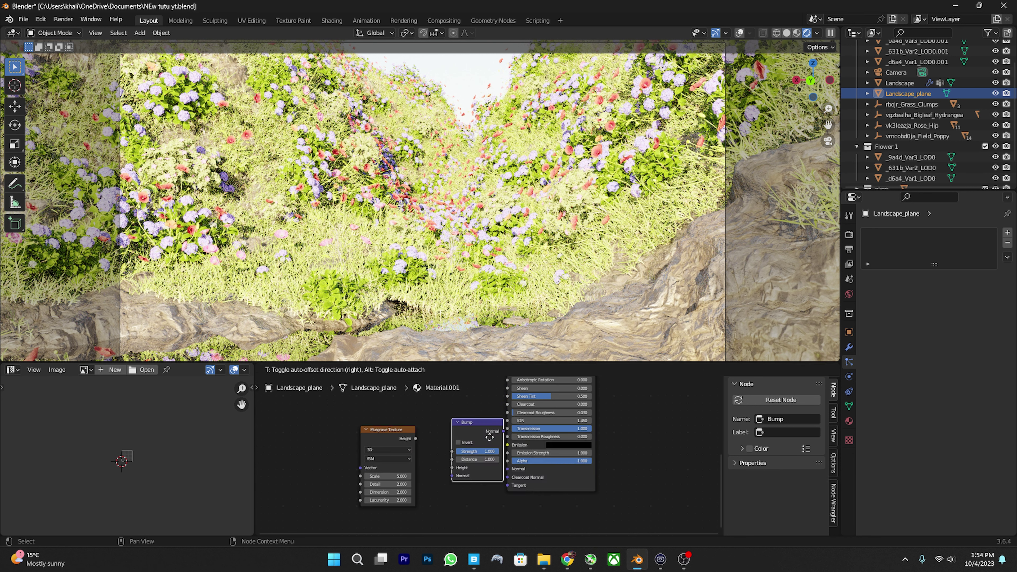
click(441, 449)
scroll(411, 448, up, 2)
drag(381, 429, 398, 495)
drag(473, 440, 516, 474)
middle_drag(397, 495, 421, 481)
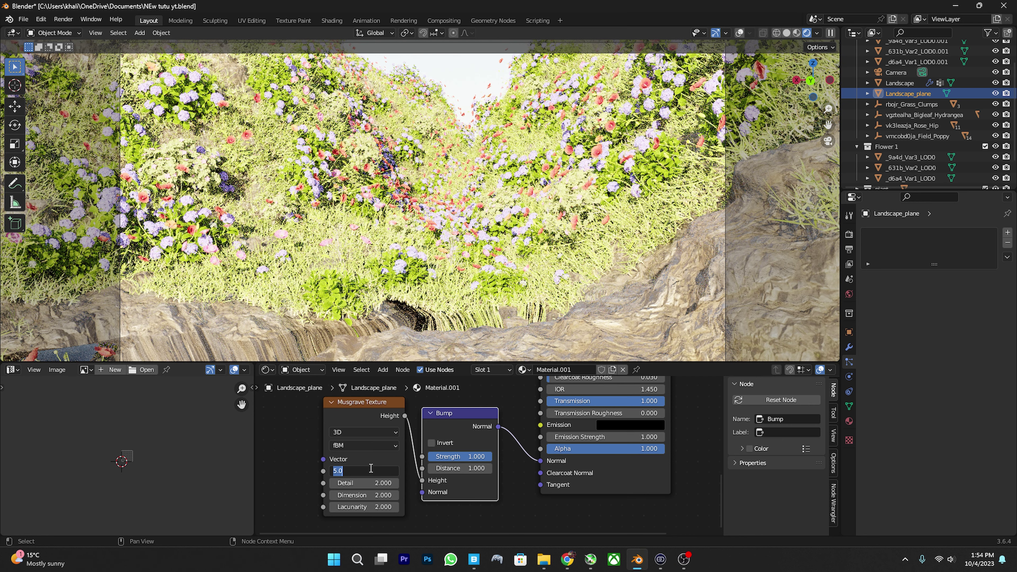
text(600)
Set Musgrave Scale 600 and Detail 15, and lower Bump Strength to 0.067.
key(Return)
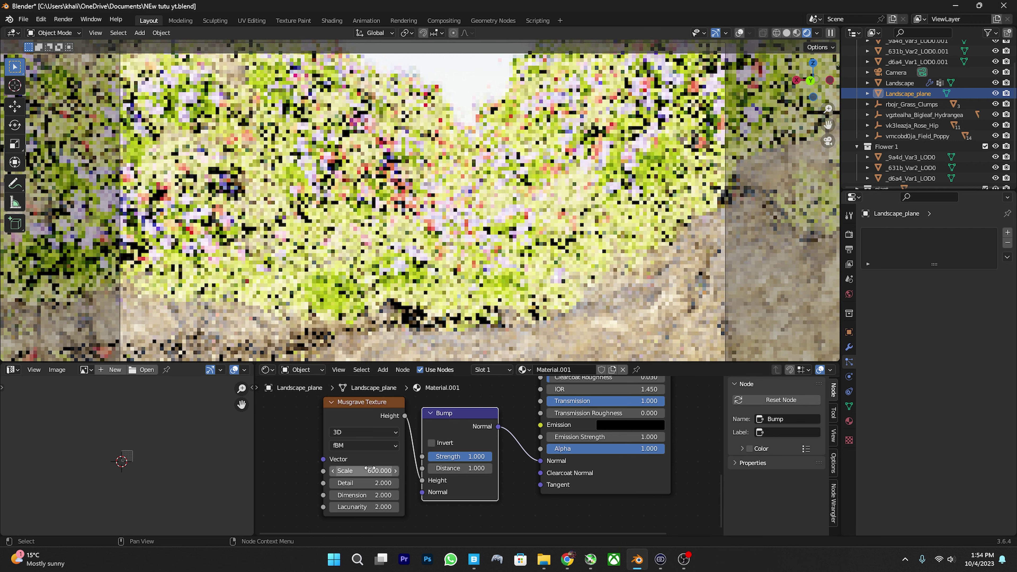
scroll(490, 449, down, 1)
scroll(492, 453, up, 2)
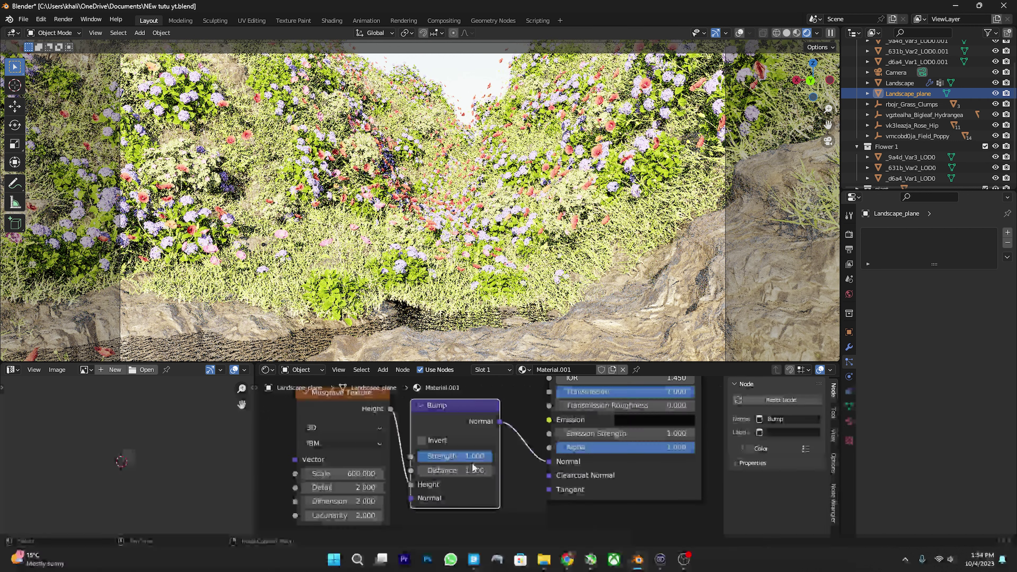
drag(334, 487, 368, 487)
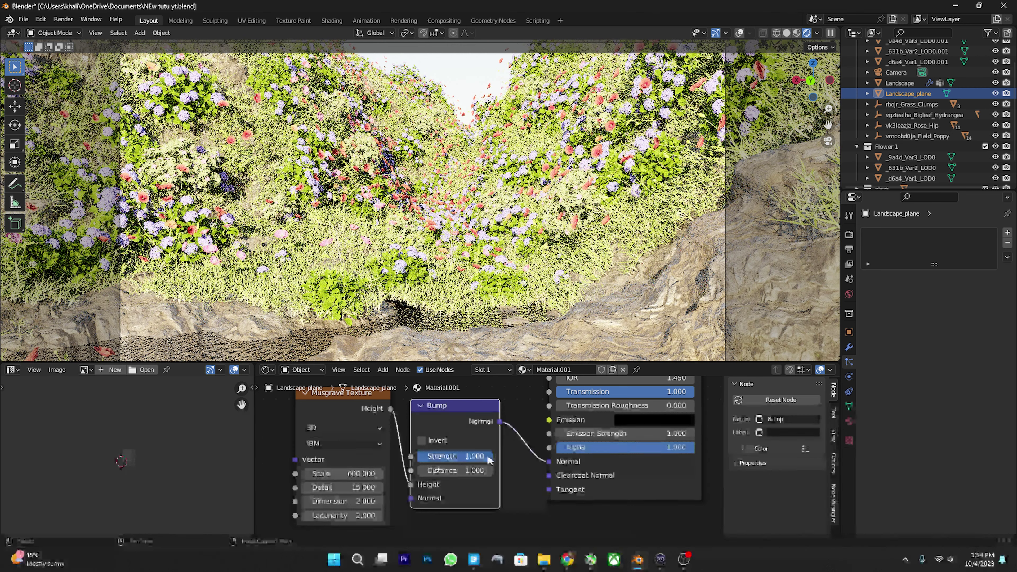
drag(474, 455, 460, 455)
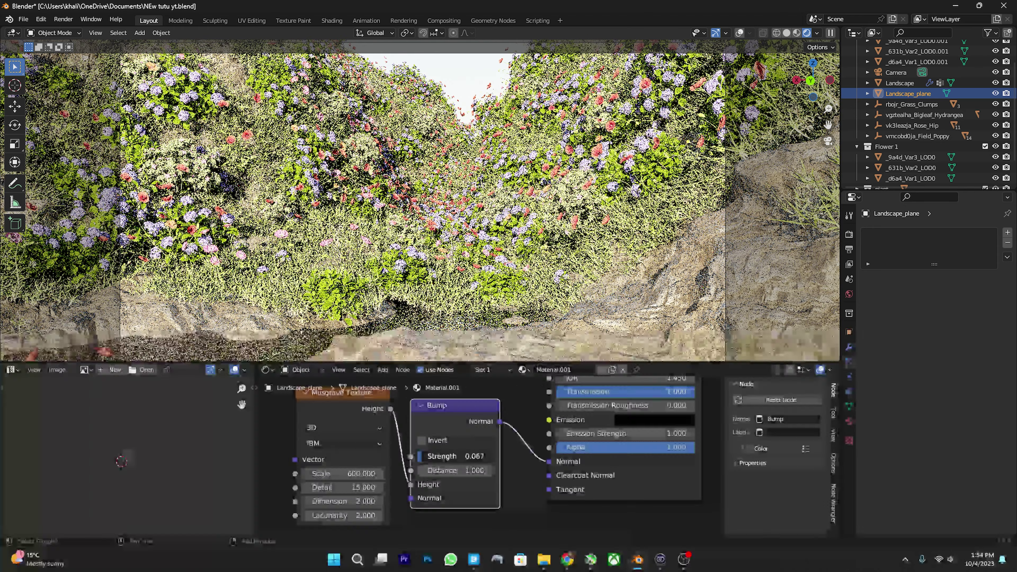
Plug a Transparent BSDF into the Mix Shader's second Shader input and add a Light Path node.
scroll(647, 452, down, 2)
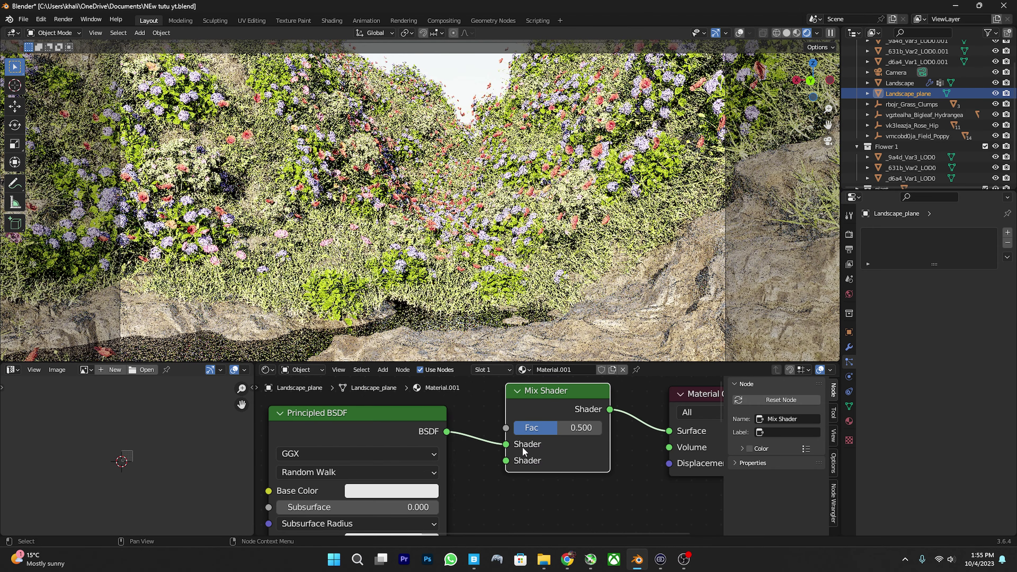
drag(506, 428, 516, 404)
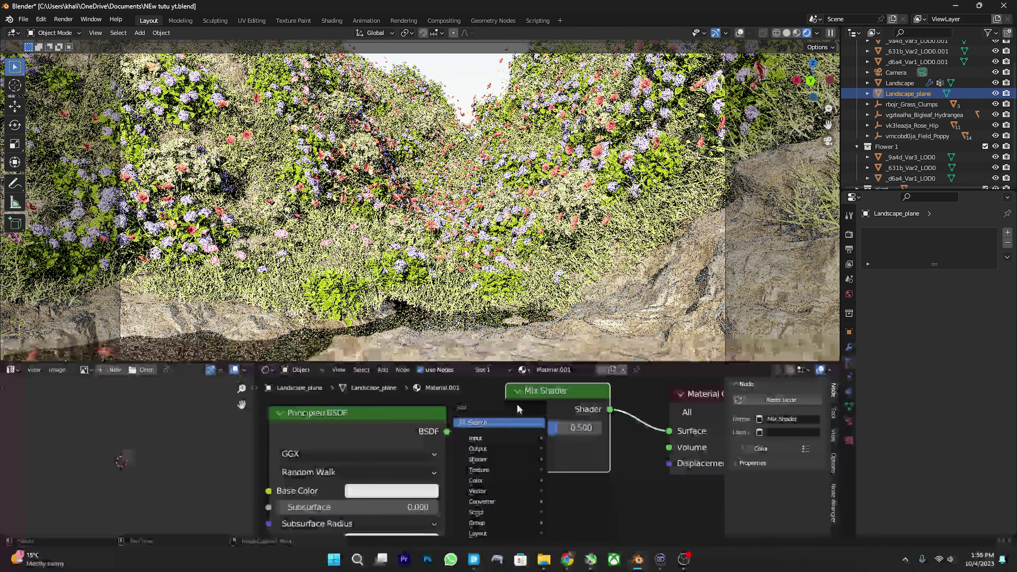
text(trans)
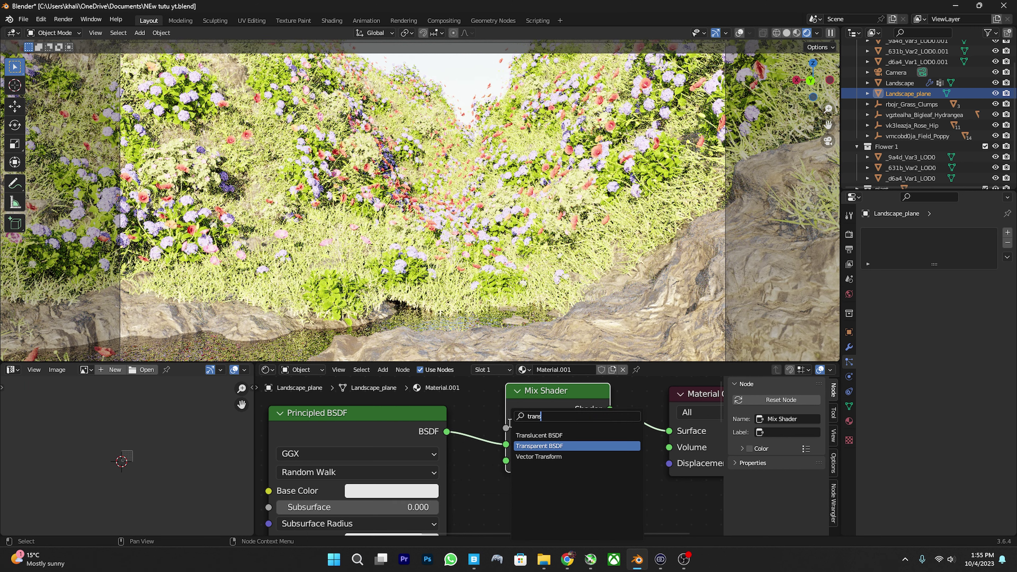
key(Return)
click(509, 437)
mouse_move(506, 435)
mouse_down()
mouse_move(509, 427)
mouse_move(502, 436)
mouse_up()
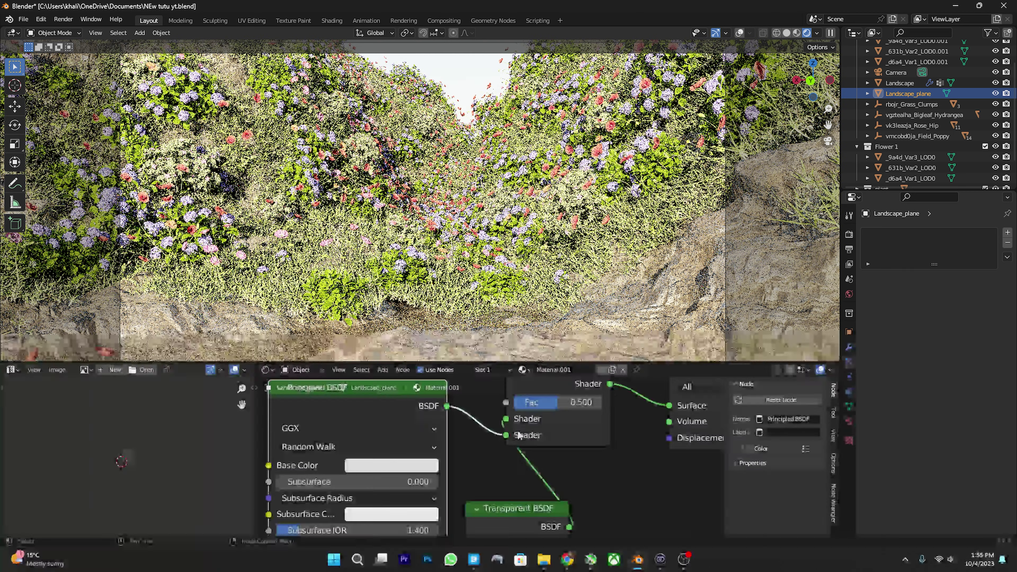
middle_drag(514, 425, 505, 498)
key(shift+a)
text(ligh)
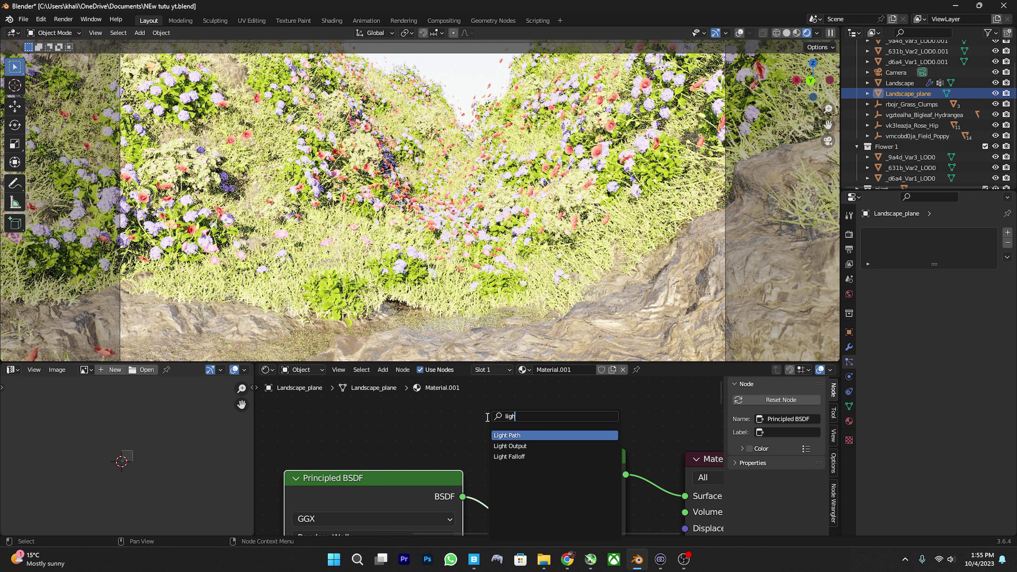
key(Return)
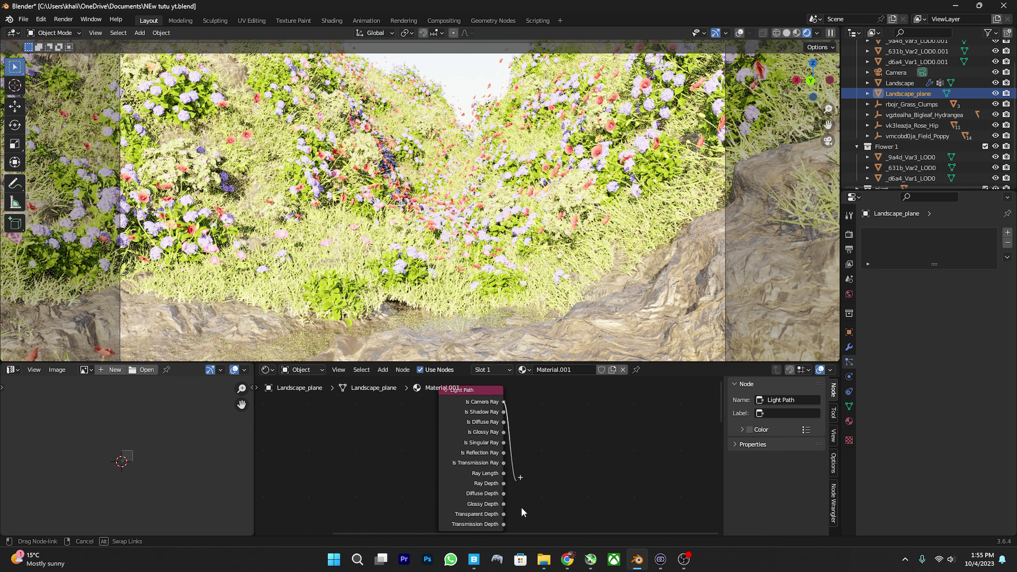
Link Light Path to the mix factor and add a Principled Volume below the Material Output.
drag(517, 533, 511, 457)
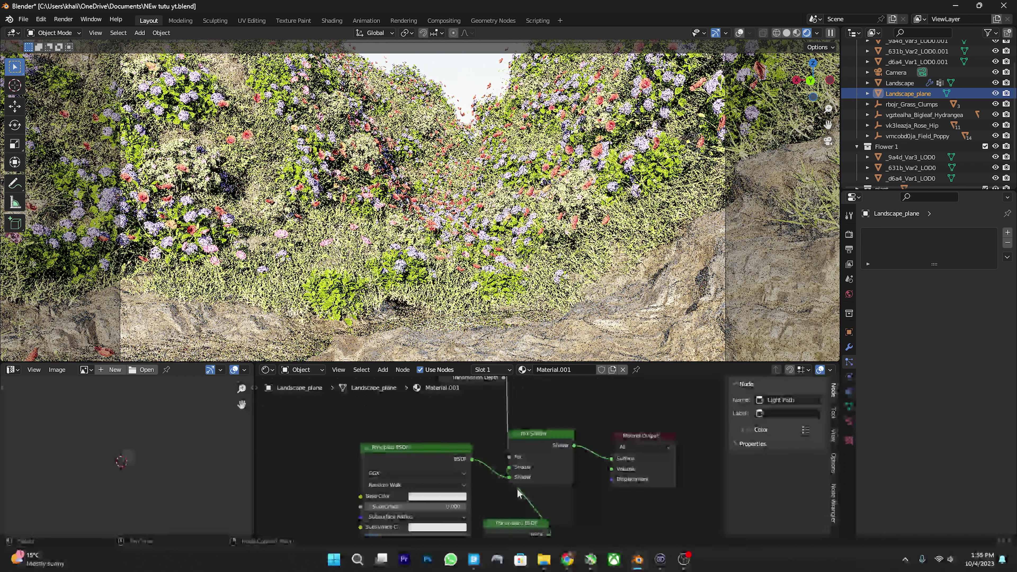
middle_drag(516, 488, 396, 480)
key(shift+a)
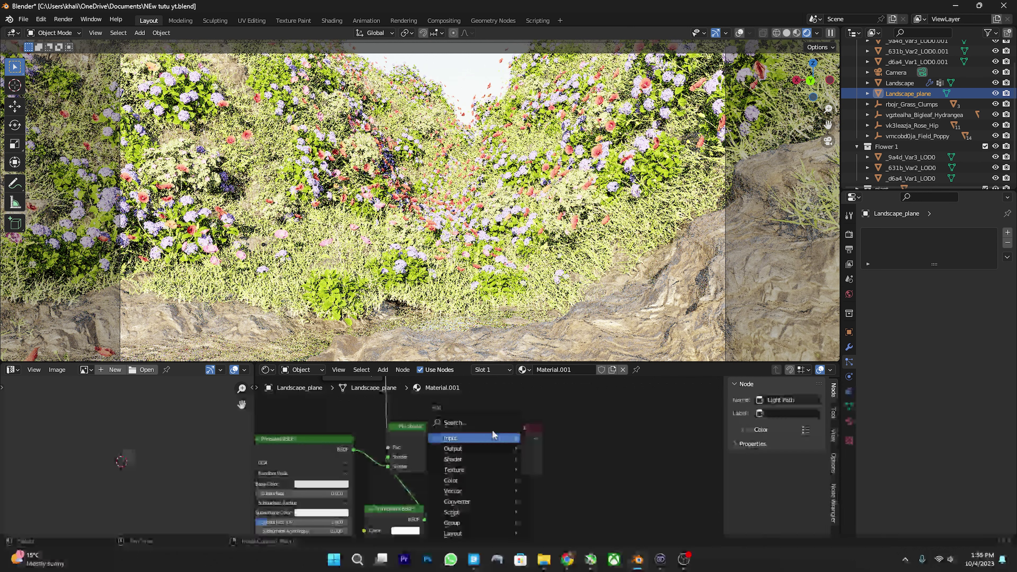
click(476, 423)
text(volu)
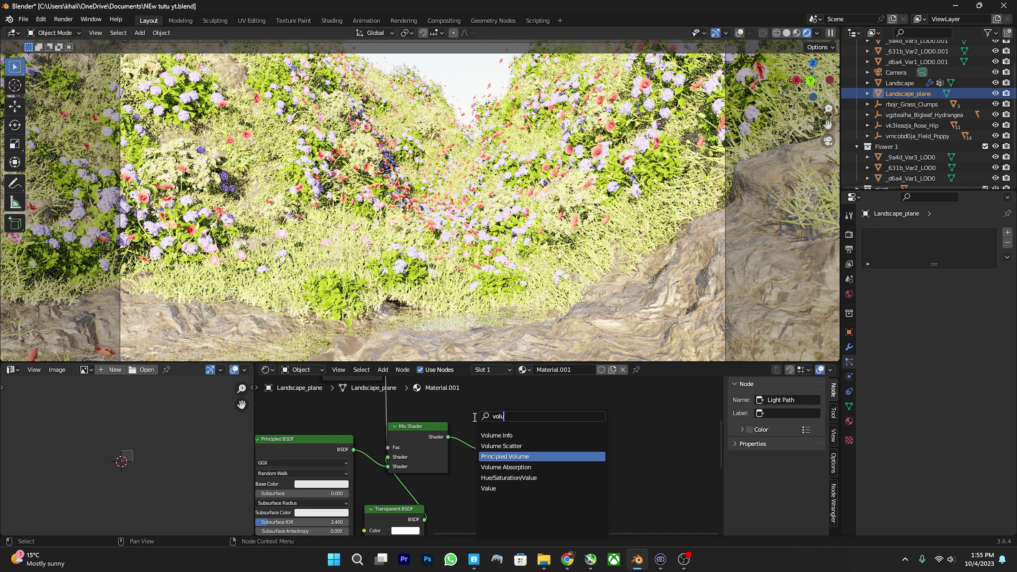
key(Return)
click(549, 501)
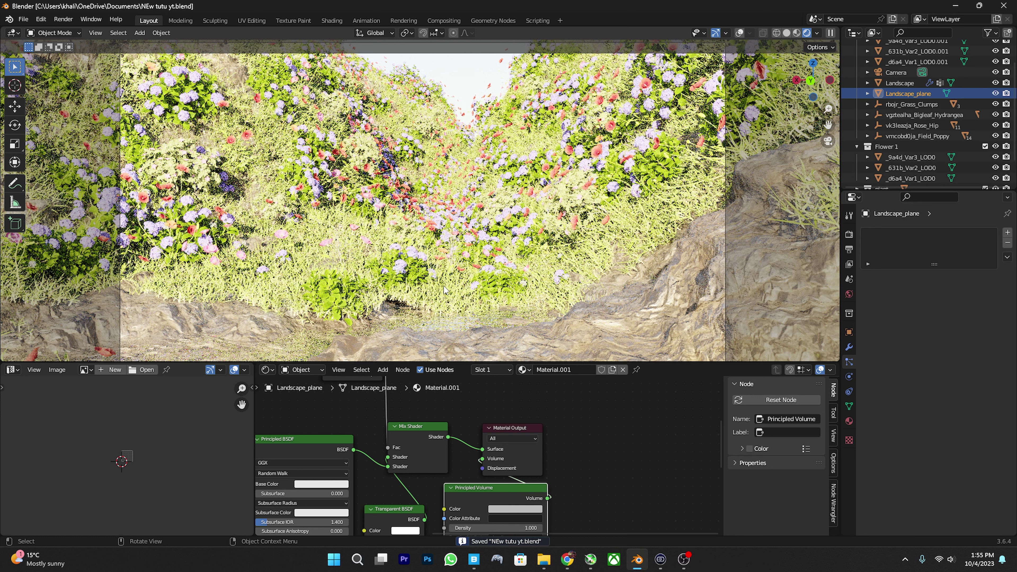
Raise the Landscape_plane water slightly along the Z axis.
drag(512, 362, 509, 474)
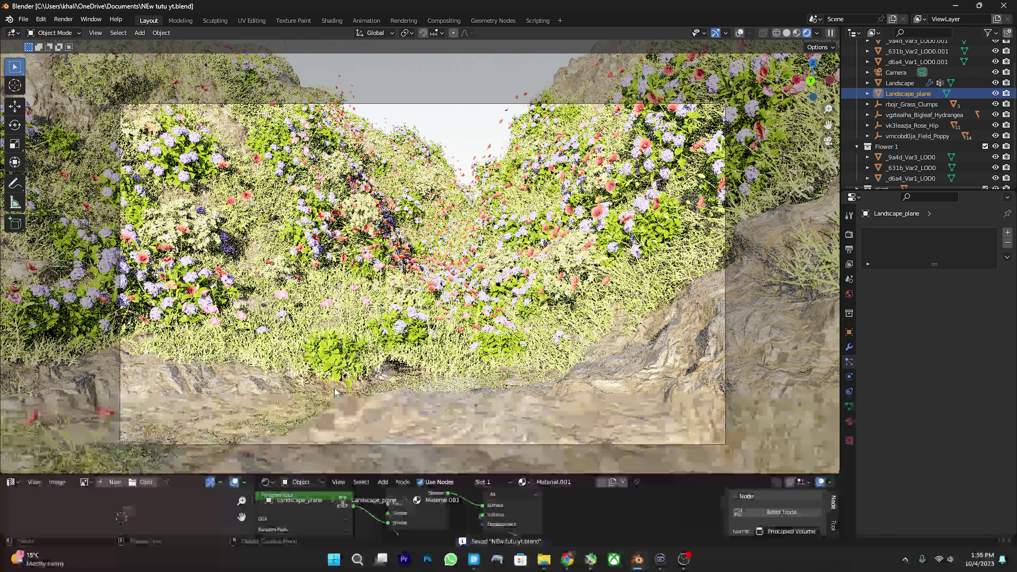
key(g)
key(z)
click(335, 385)
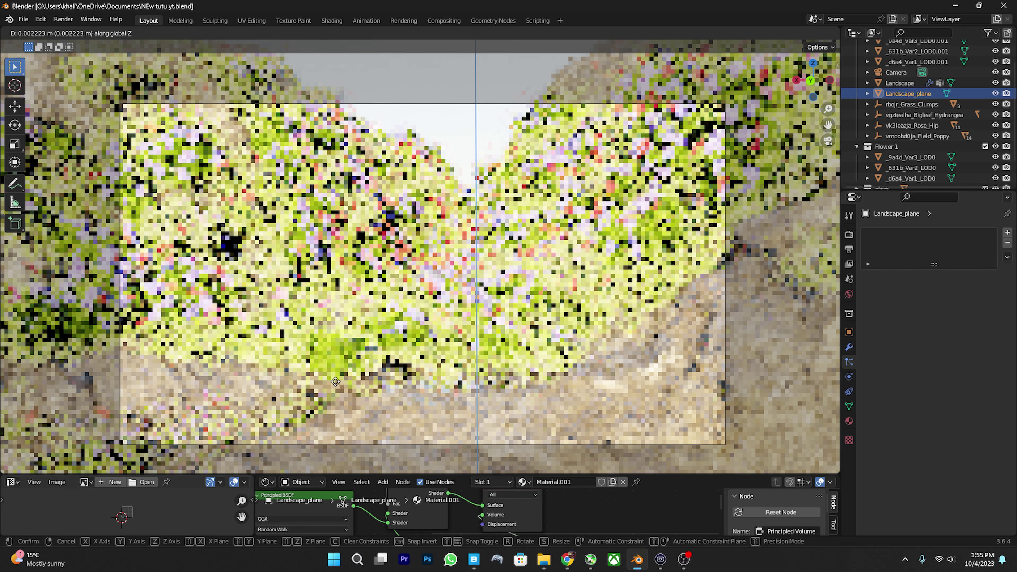
Darken the Transparent BSDF colour to dark grey and save the file.
drag(467, 474, 466, 361)
click(516, 483)
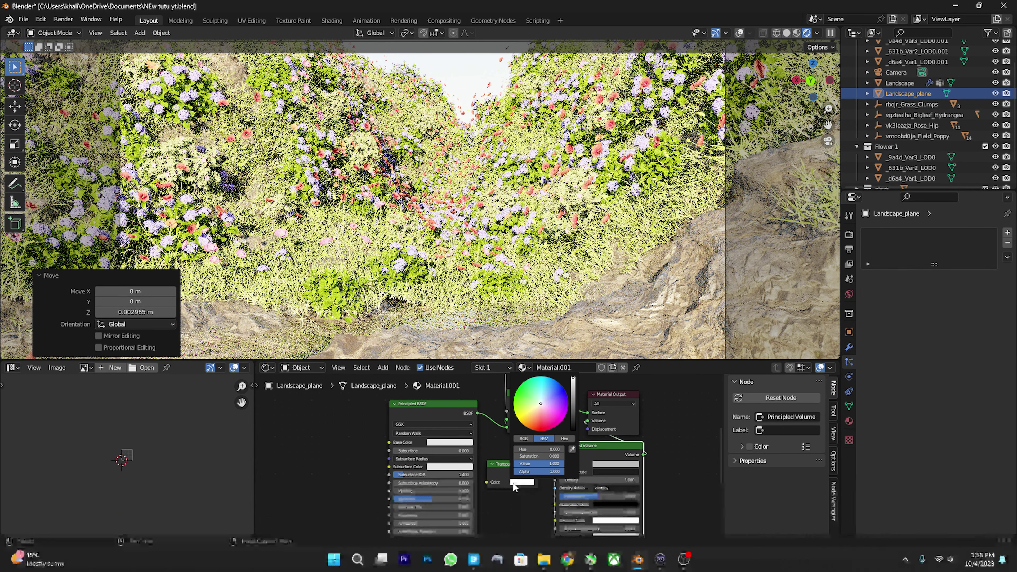
scroll(562, 398, down, 5)
scroll(560, 399, down, 5)
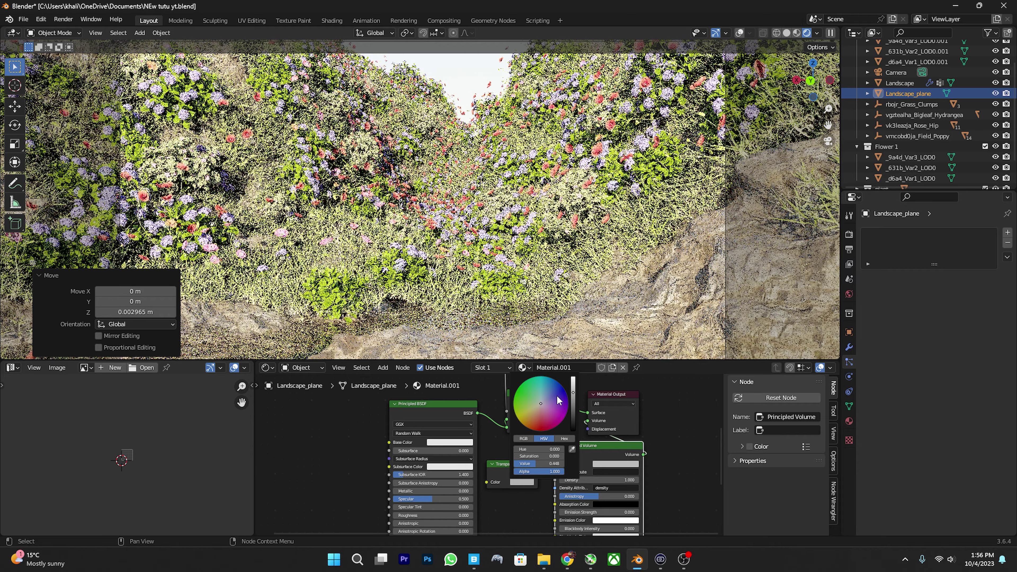
scroll(559, 400, down, 5)
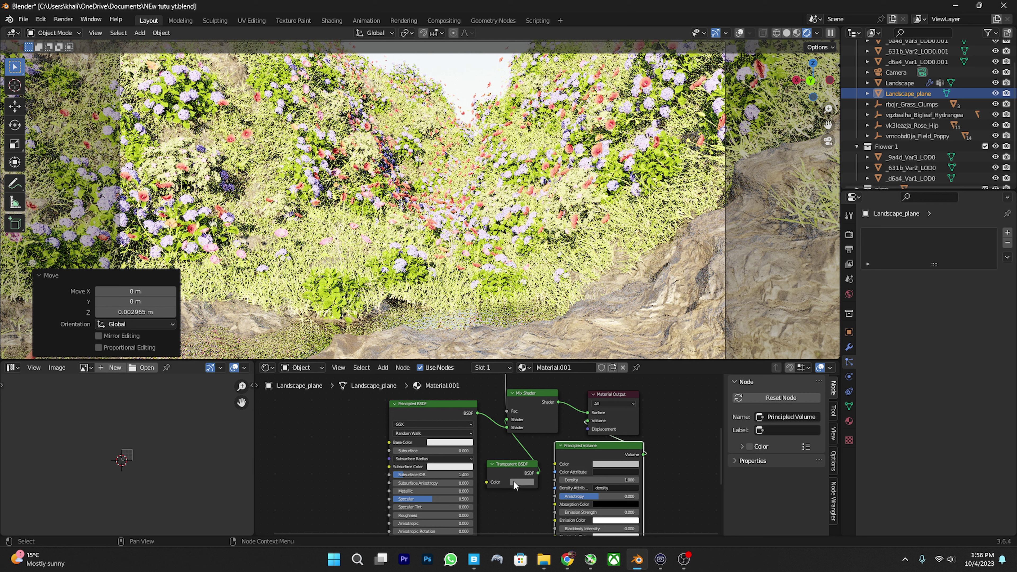
click(513, 480)
click(542, 413)
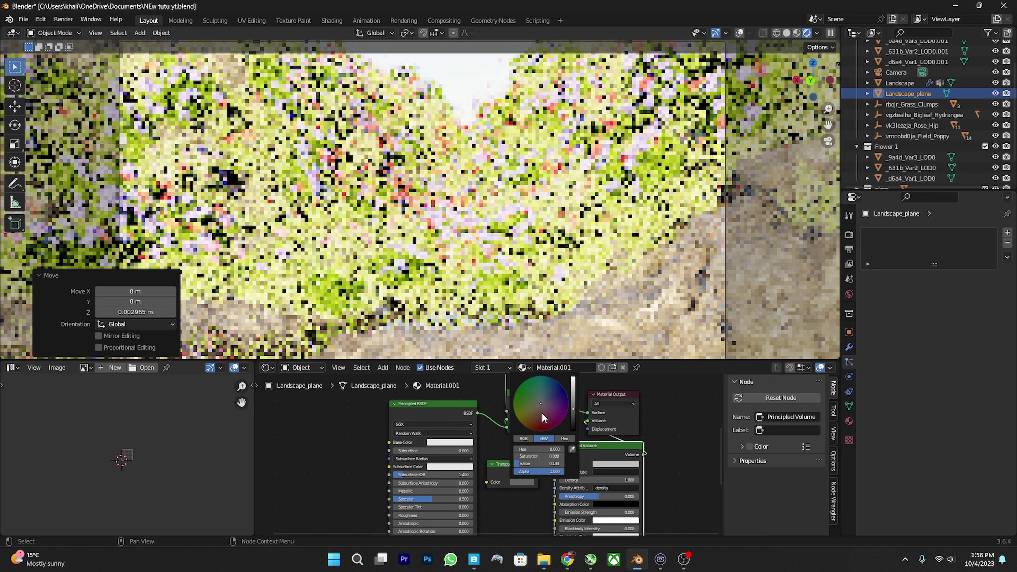
drag(671, 362, 671, 522)
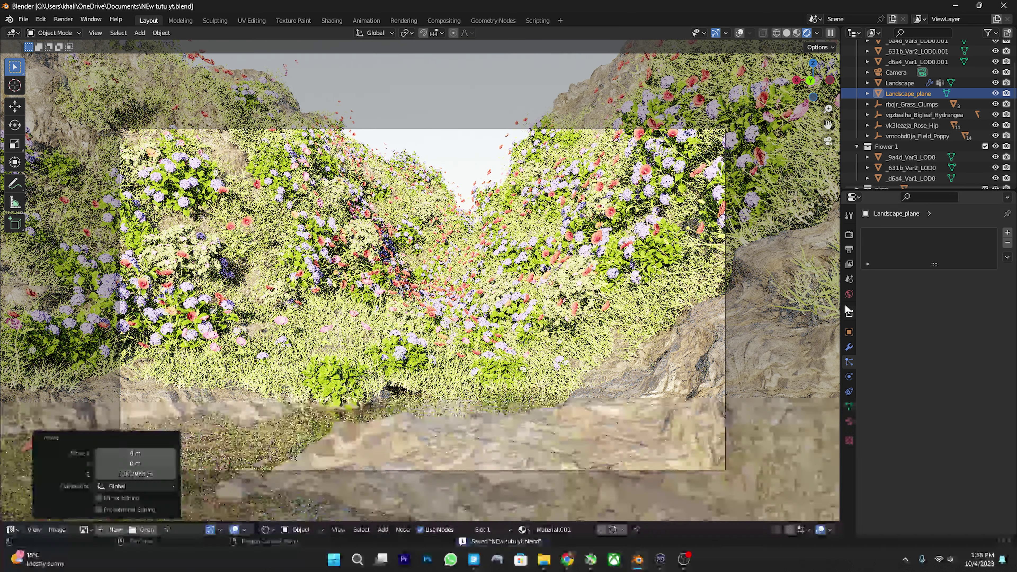
key(ctrl+s)
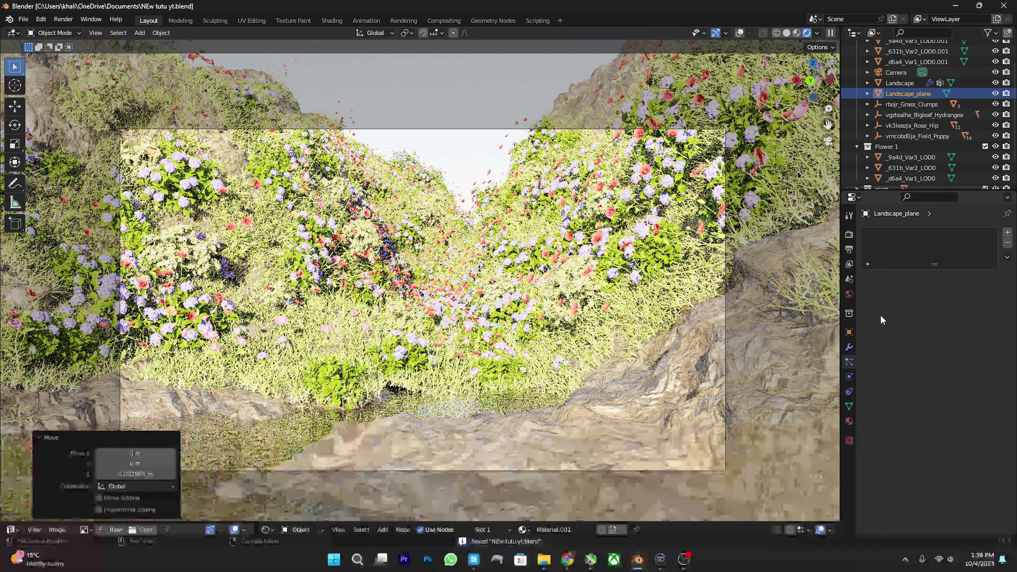
Set the Nishita sky sun to 344° rotation and 9.2° elevation in World properties.
click(848, 294)
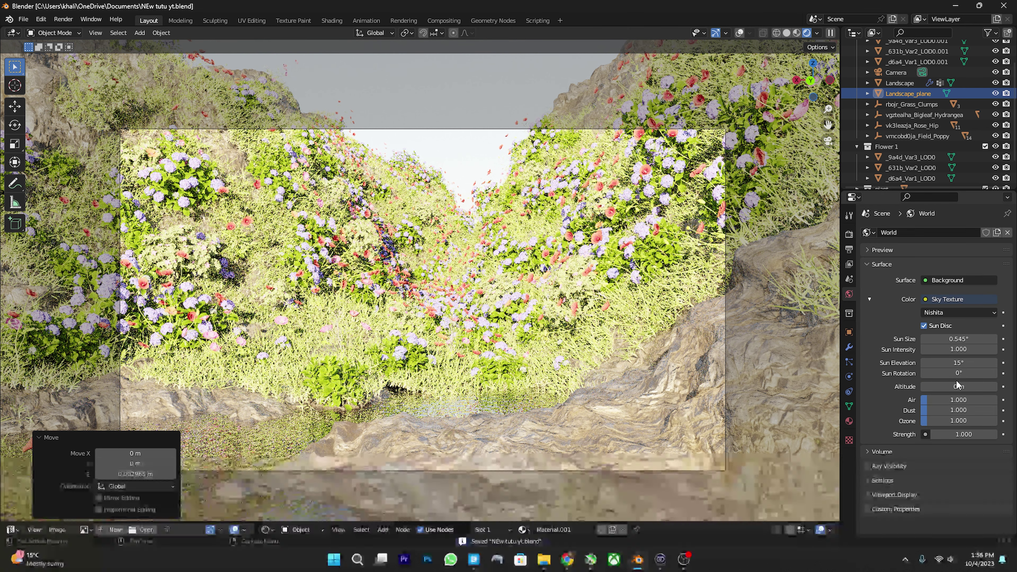
drag(958, 375, 960, 379)
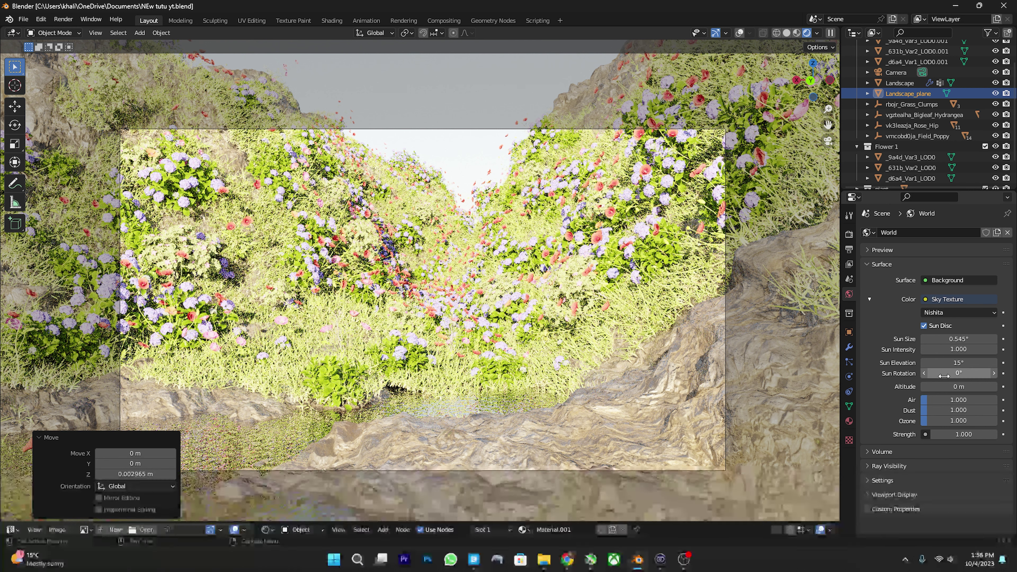
drag(959, 373, 992, 373)
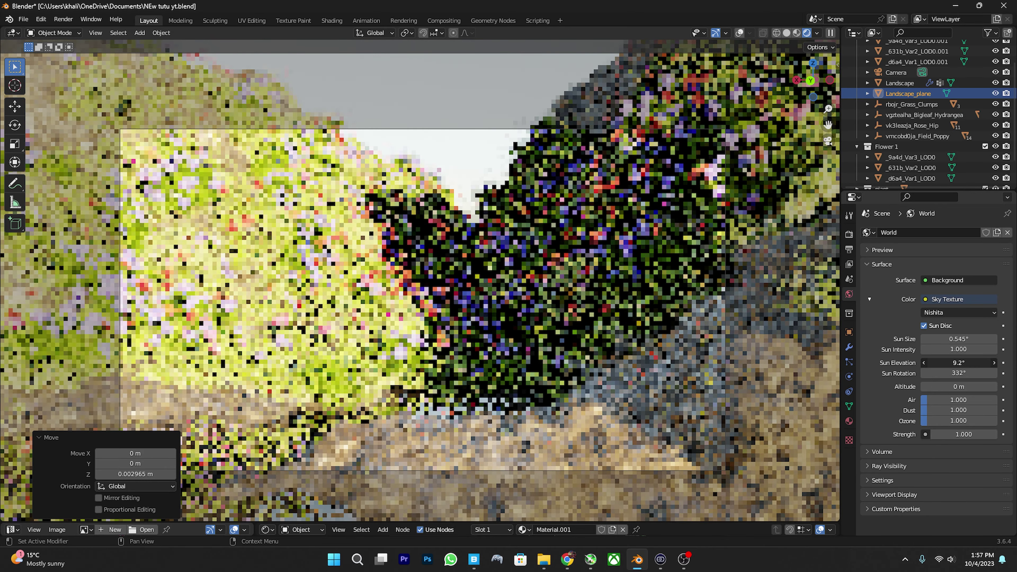
drag(959, 363, 937, 362)
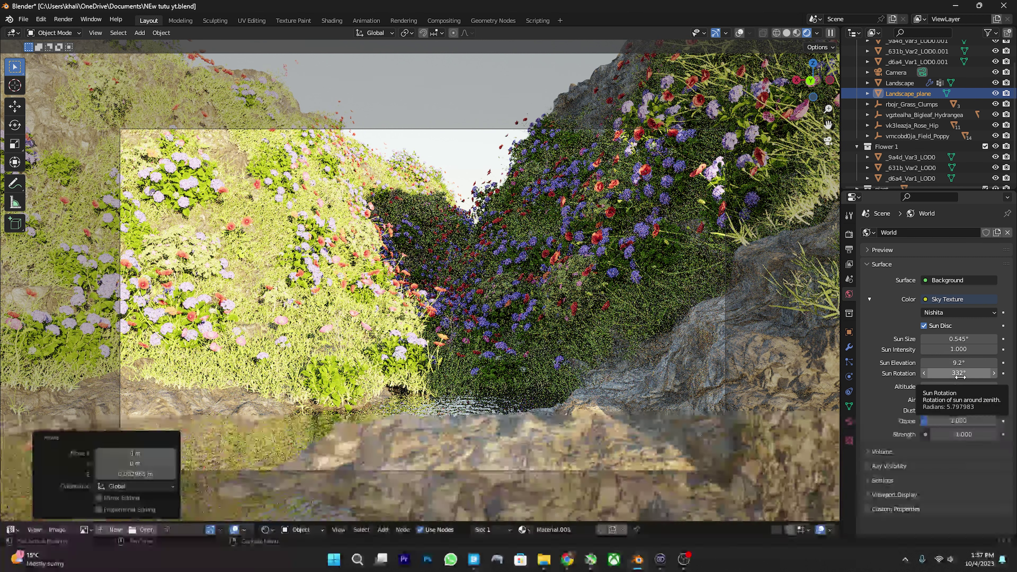
drag(959, 374, 976, 375)
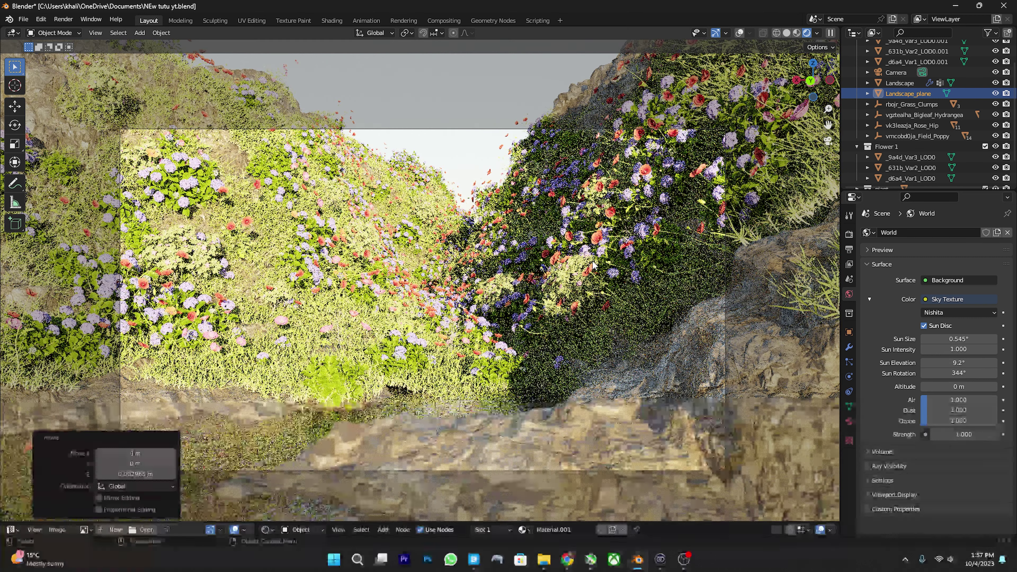
key(shift+a)
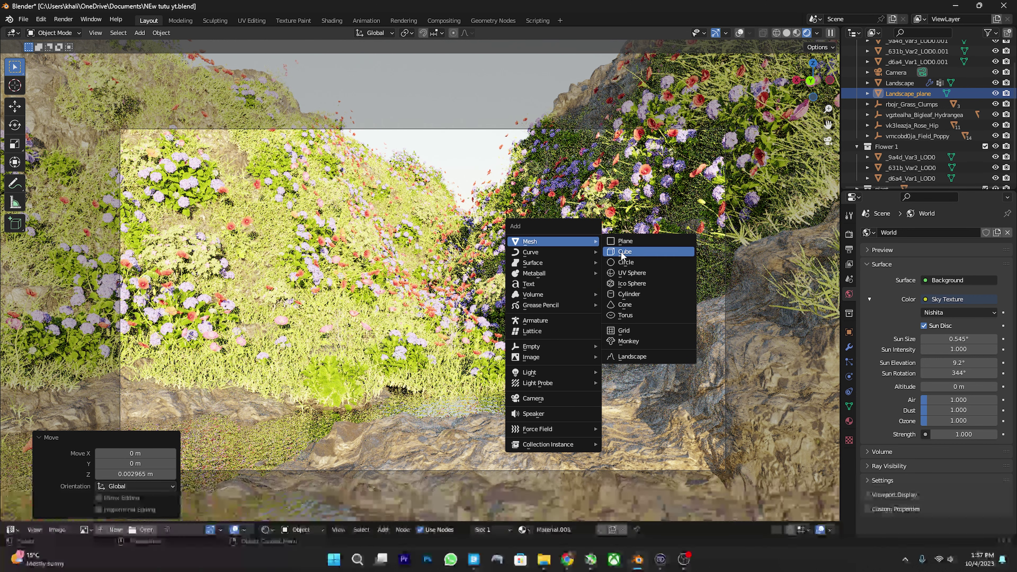
Add a cube, save, and scale it to 1.898 around the scene.
click(621, 251)
middle_drag(509, 310, 508, 305)
key(ctrl+s)
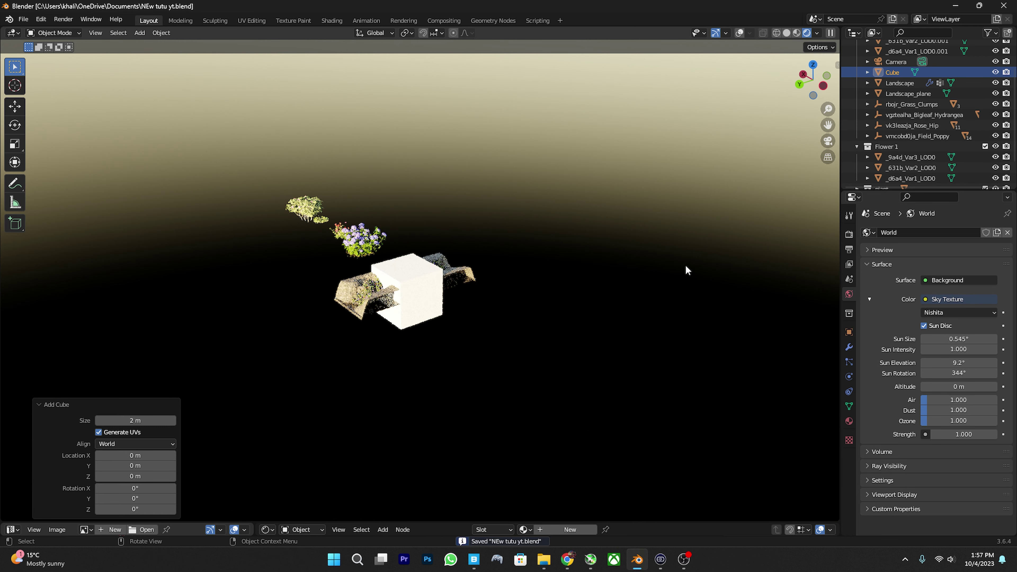
key(s)
click(516, 346)
key(KP_0)
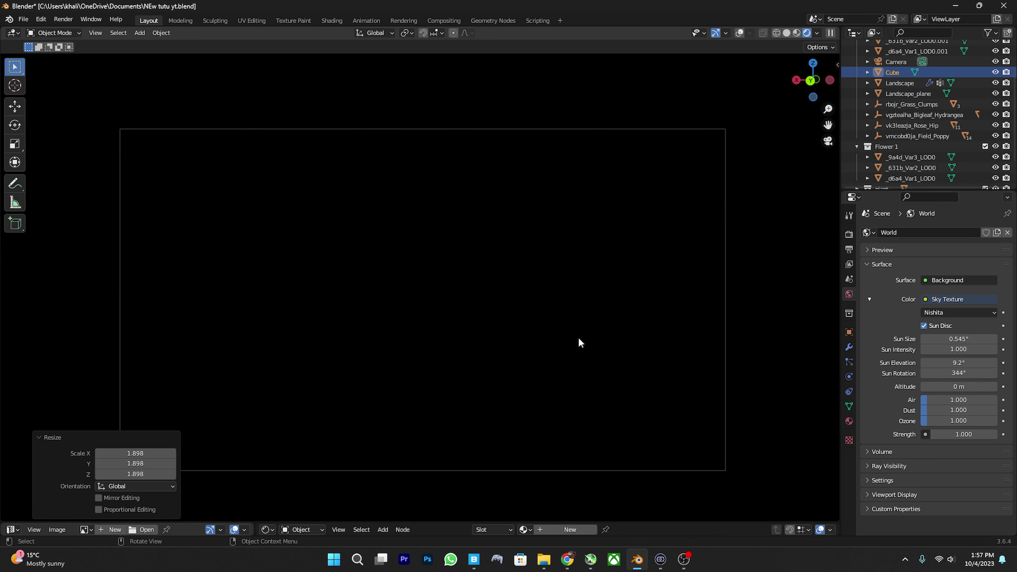
Give the cube a new material, replacing Principled BSDF with Principled Volume on the Volume output.
click(572, 529)
drag(625, 523, 624, 345)
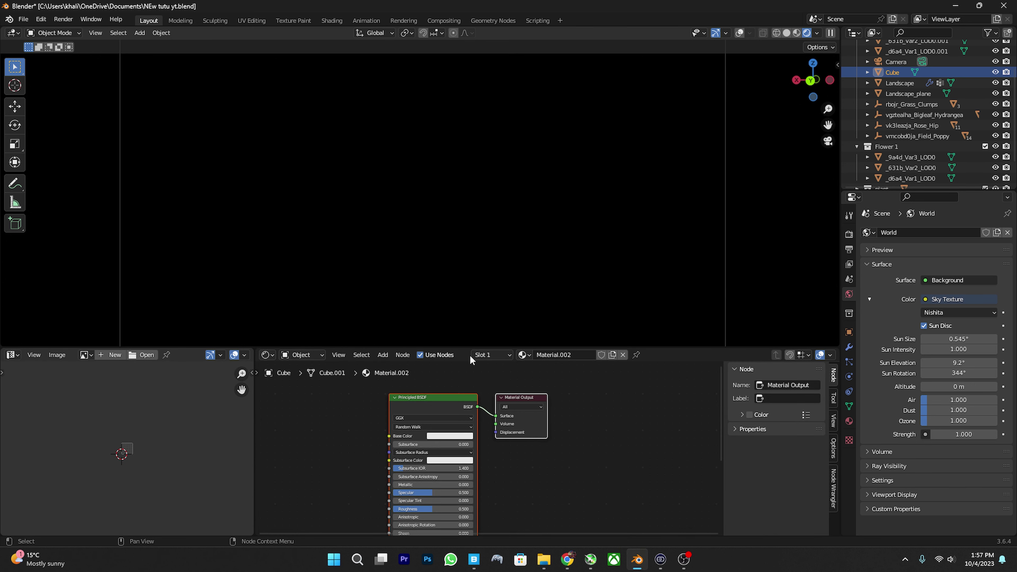
scroll(439, 432, up, 3)
middle_drag(440, 409, 455, 475)
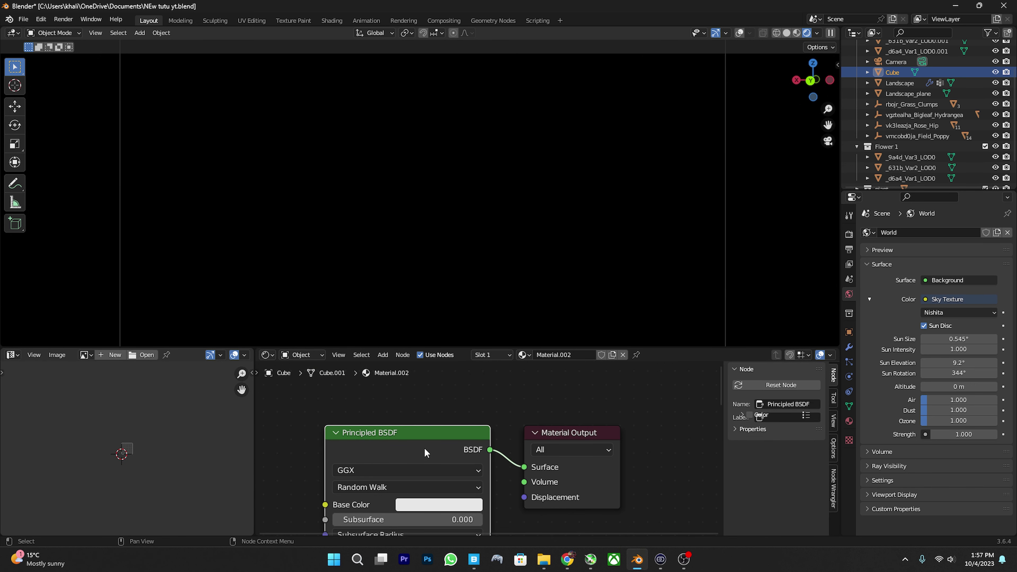
key(x)
key(shift+a)
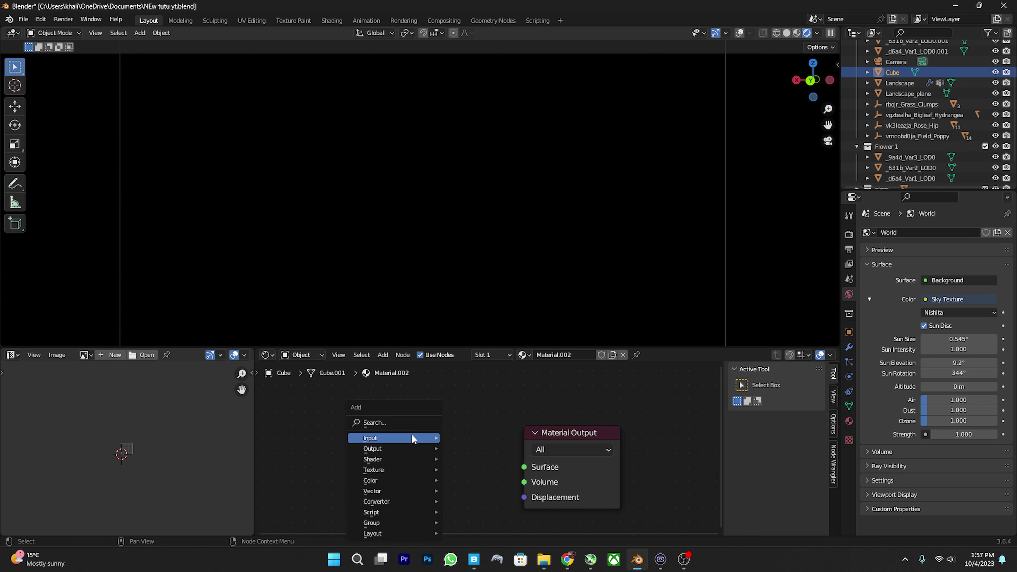
click(407, 423)
text(volu)
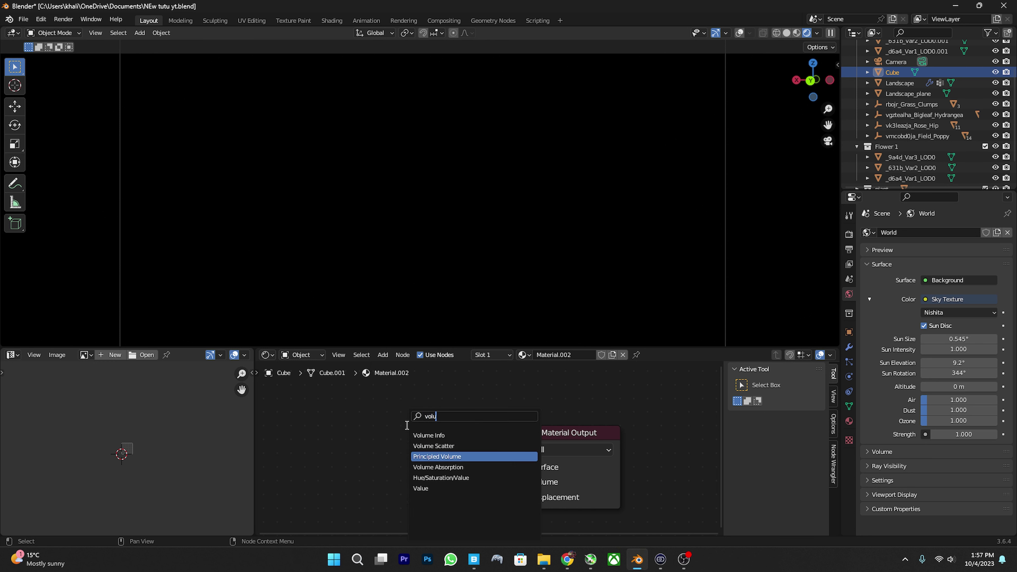
key(Return)
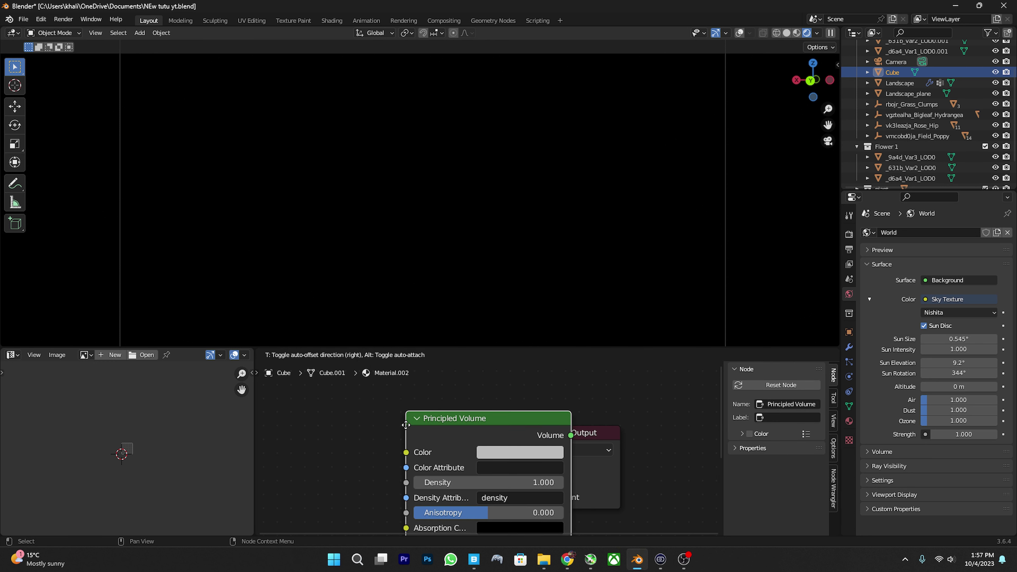
mouse_move(482, 433)
mouse_down()
mouse_move(503, 471)
mouse_move(525, 481)
mouse_up()
middle_drag(431, 467, 497, 421)
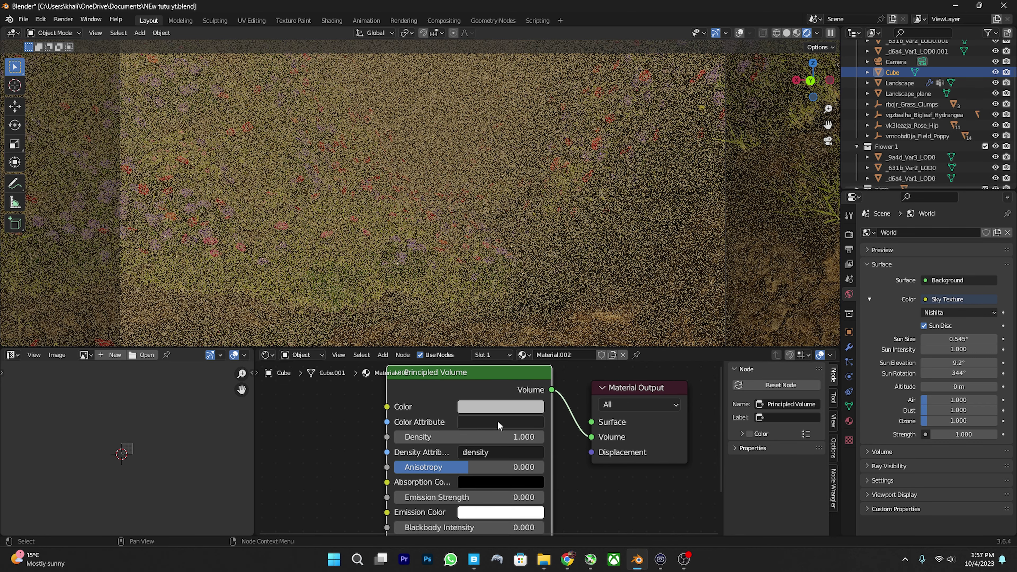
Enter a first Principled Volume Density value of 0.01.
click(485, 441)
text(.01)
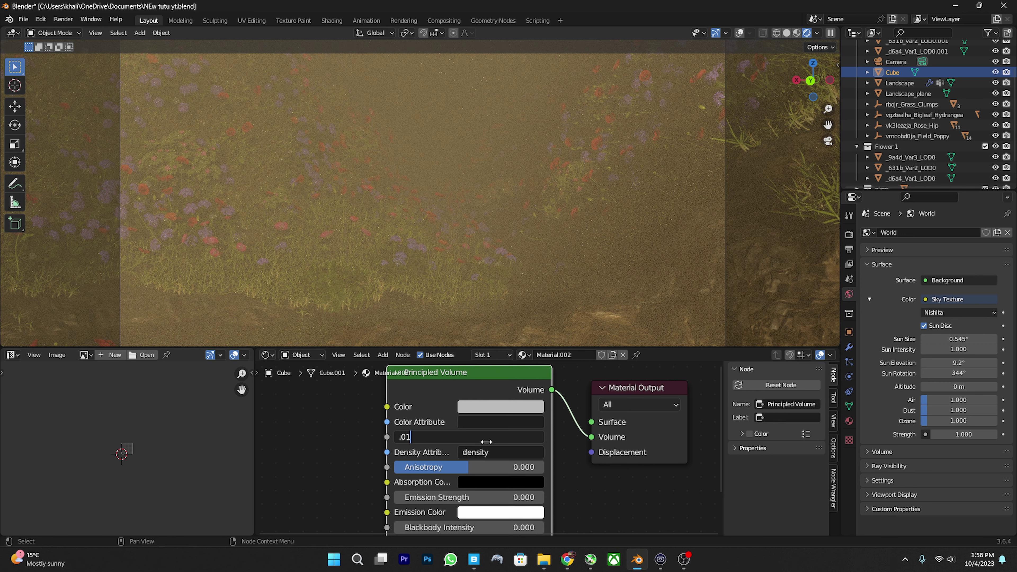
key(Return)
click(489, 438)
Correct the fog Density to 0.100, then rotate the sun to 58.2° and raise its elevation.
text(.1)
key(Return)
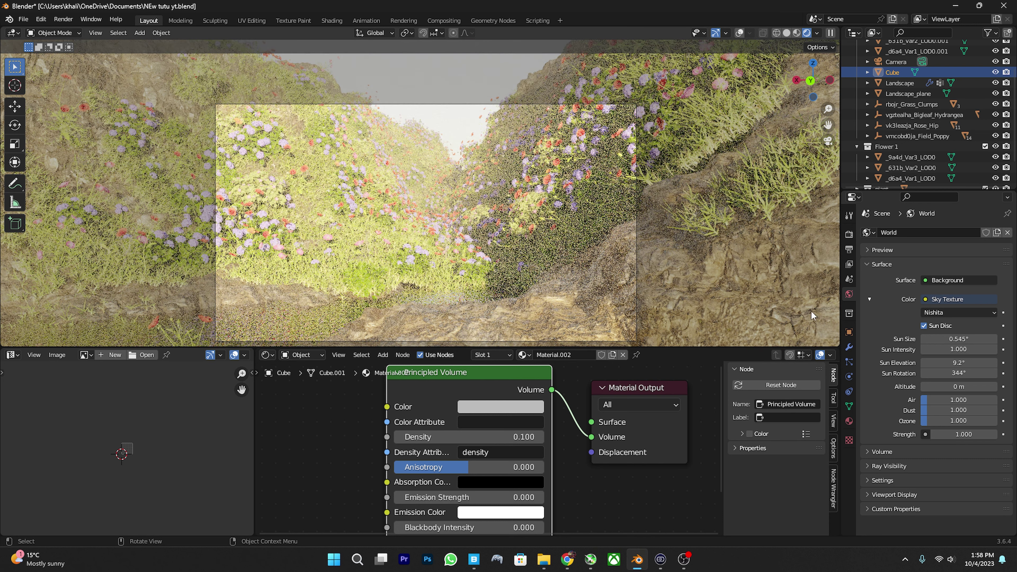
drag(708, 347, 717, 438)
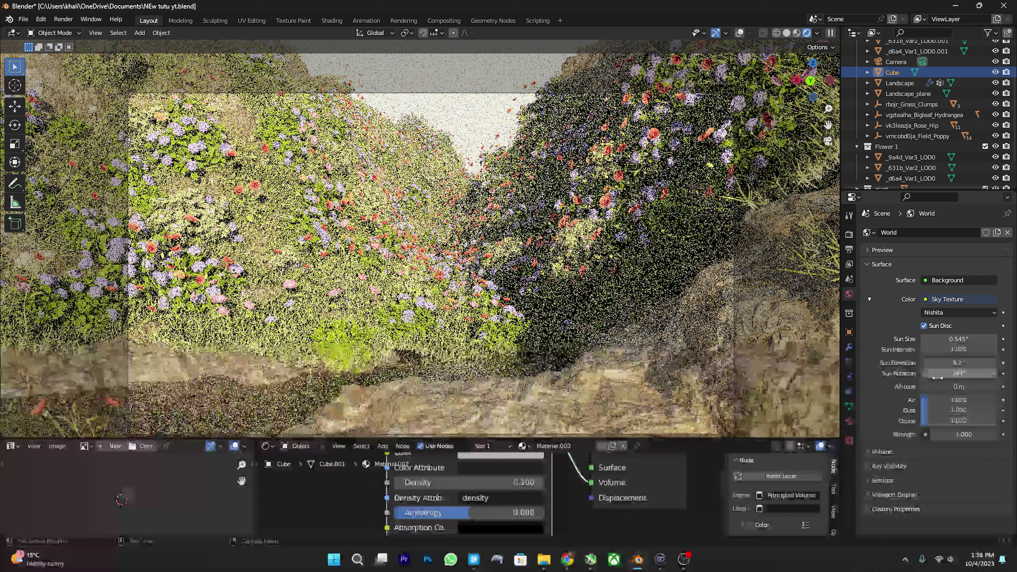
drag(946, 374, 960, 374)
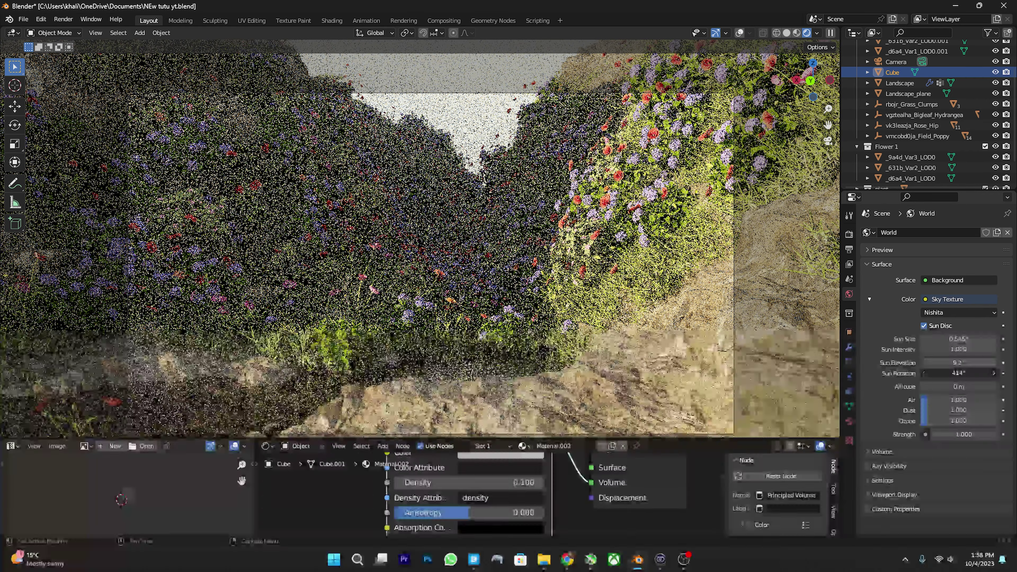
drag(961, 374, 923, 374)
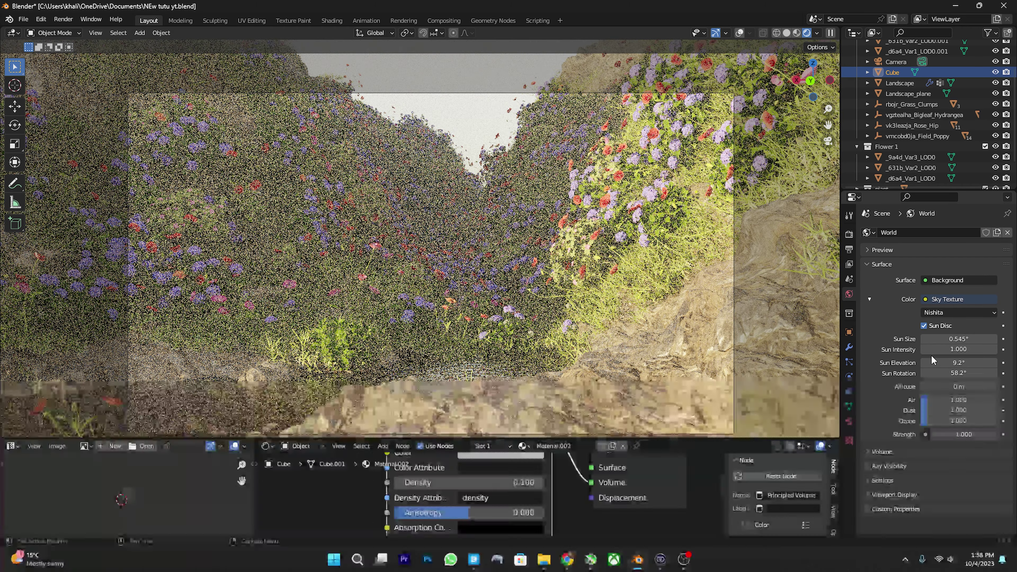
mouse_move(956, 362)
mouse_down()
mouse_move(1001, 363)
mouse_move(989, 363)
mouse_up()
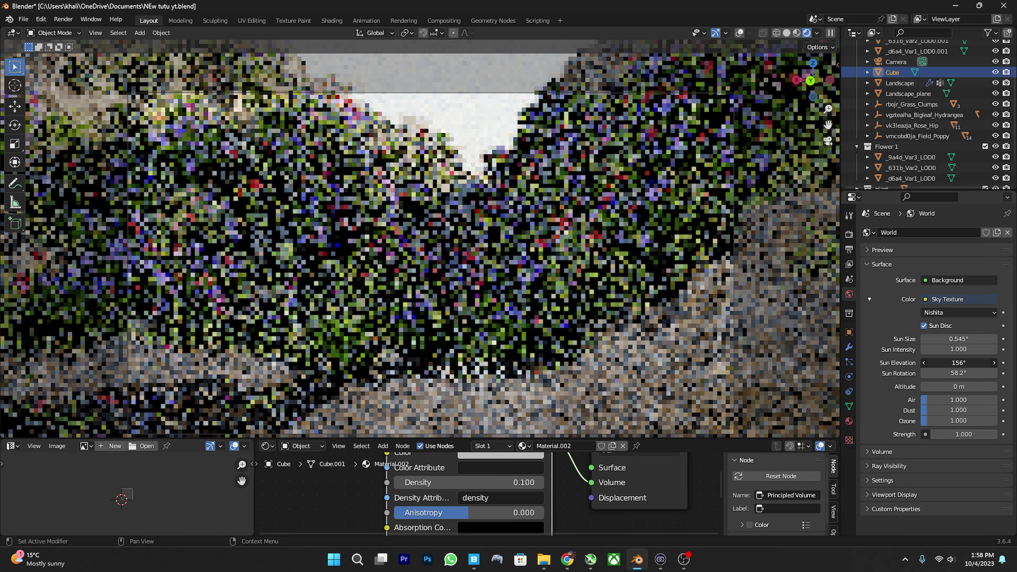
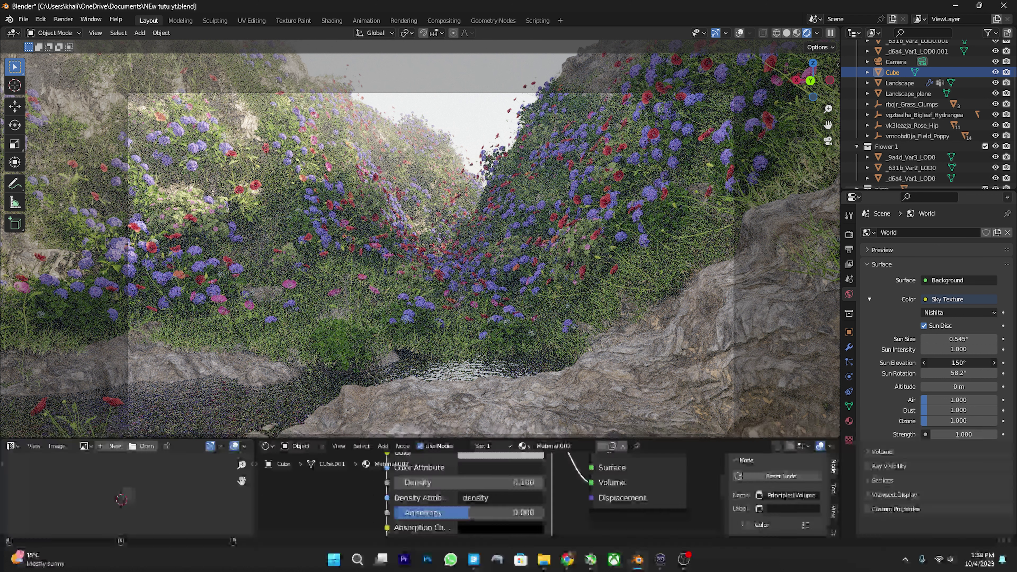
Set the Nishita sky's Sun Elevation to 148° and Sun Rotation to 88°.
drag(958, 362, 955, 363)
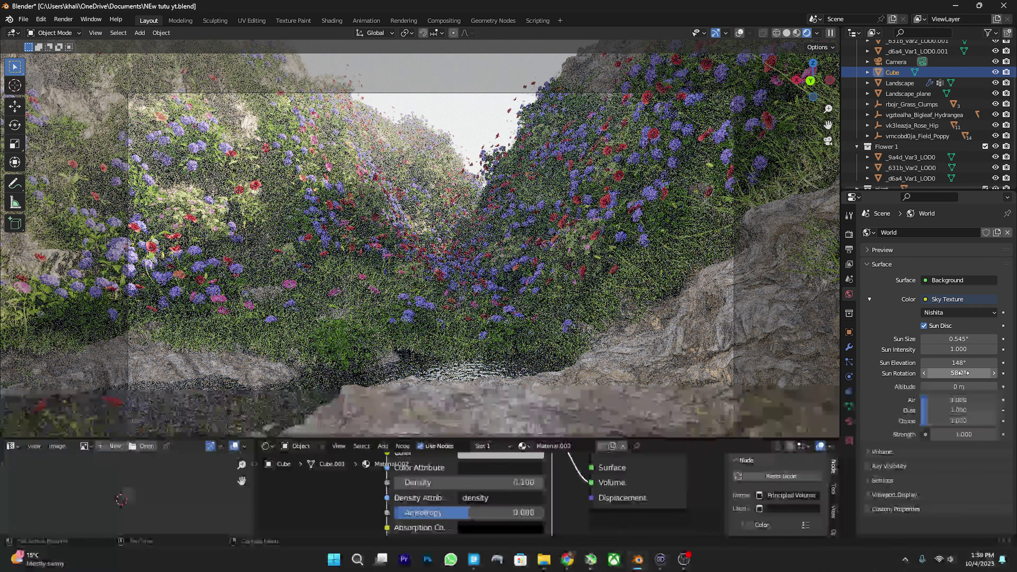
drag(929, 375, 969, 375)
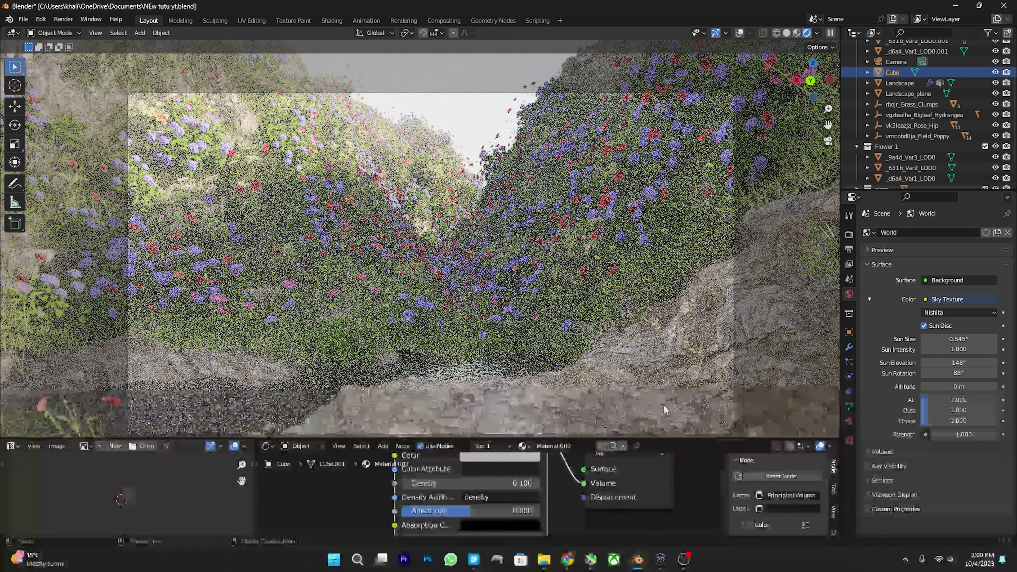
Set the Color Management look to High Contrast in Render properties.
click(848, 234)
scroll(976, 436, down, 4)
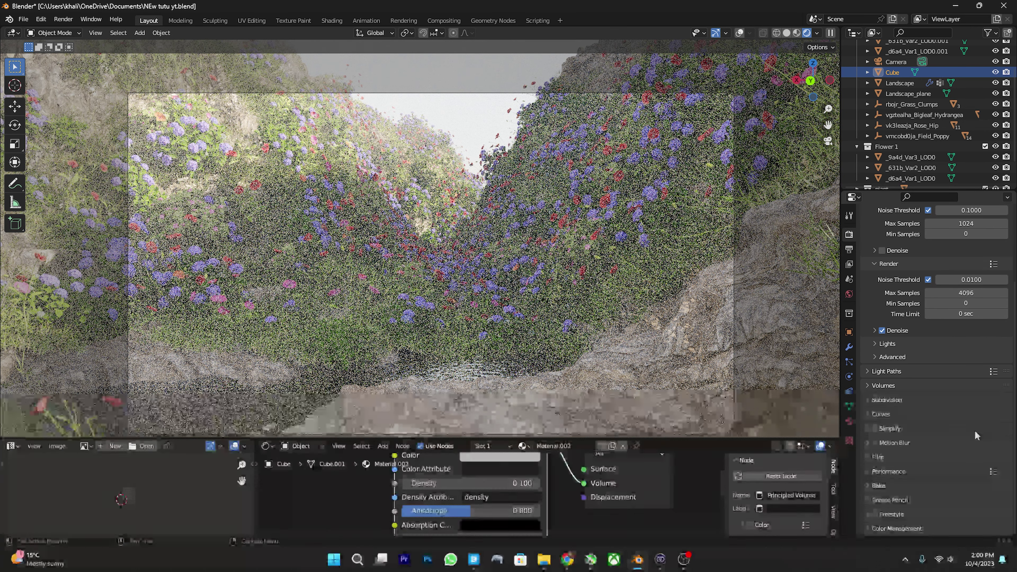
click(899, 528)
scroll(905, 513, down, 5)
click(936, 472)
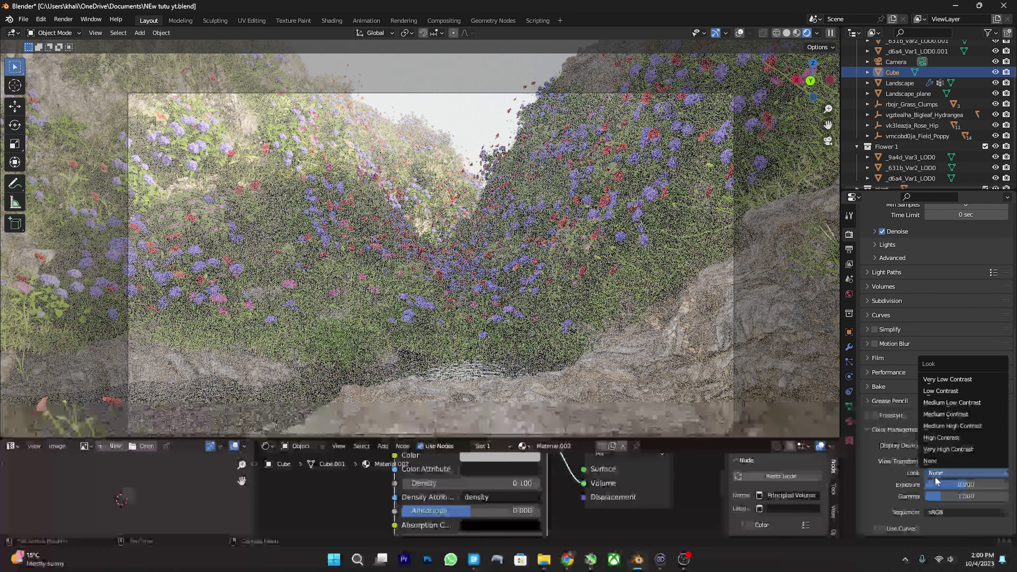
click(944, 437)
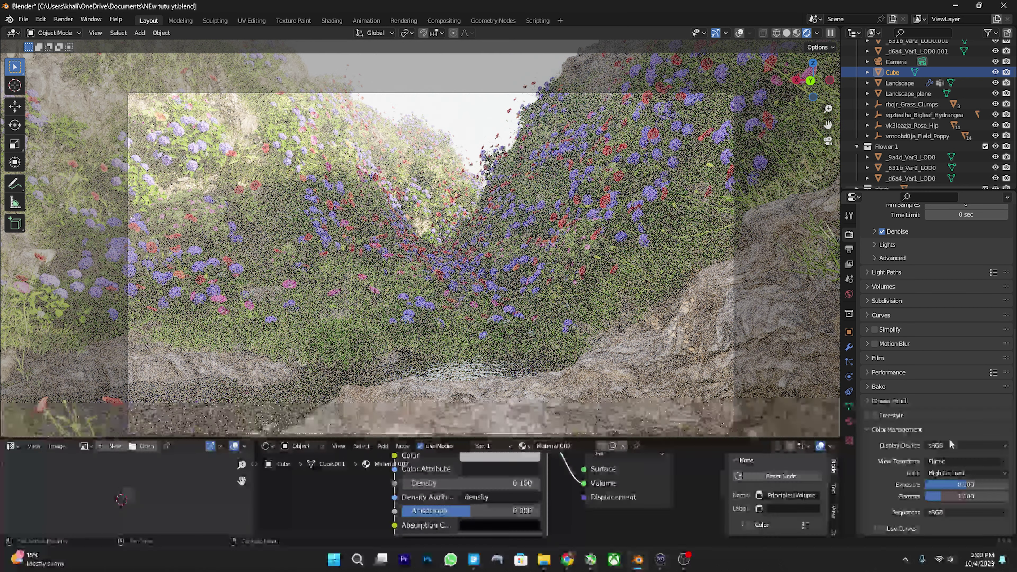
Lower the Principled Volume density to 0.01.
click(512, 481)
key(BackSpace)
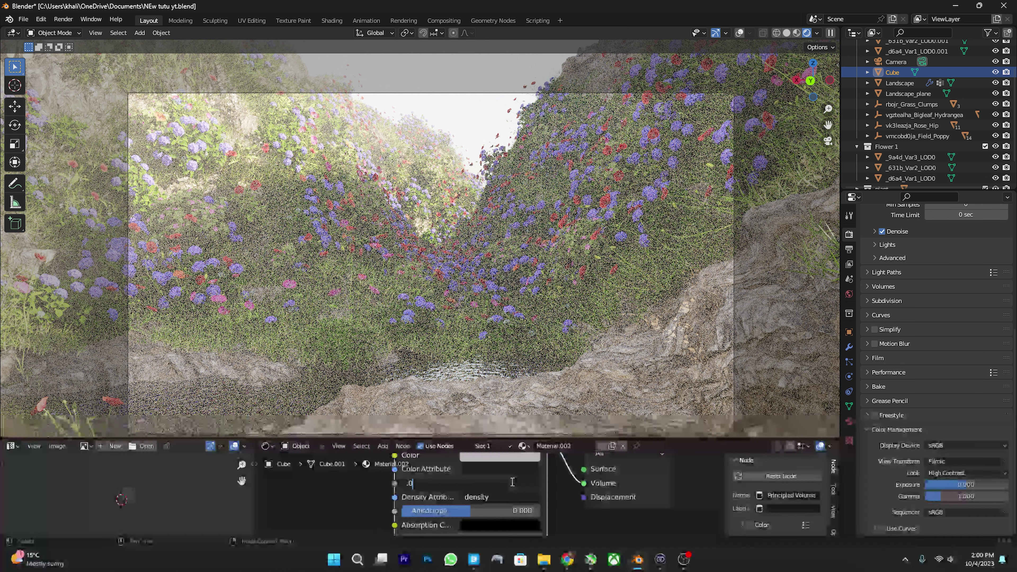
text(10)
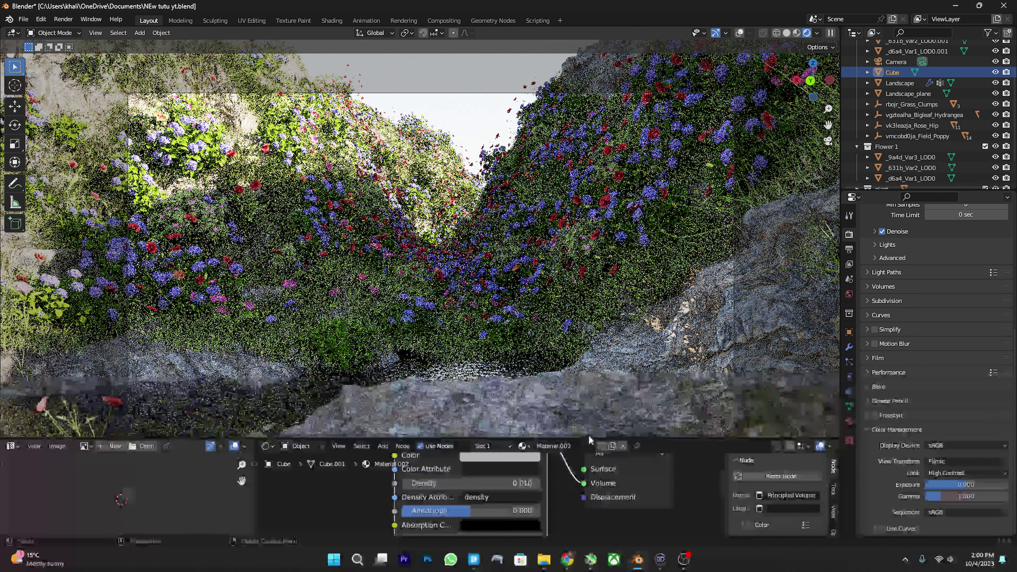
Reduce the camera's focal length from 50 mm to 29.5 mm, then orbit out of camera view.
drag(586, 441, 586, 522)
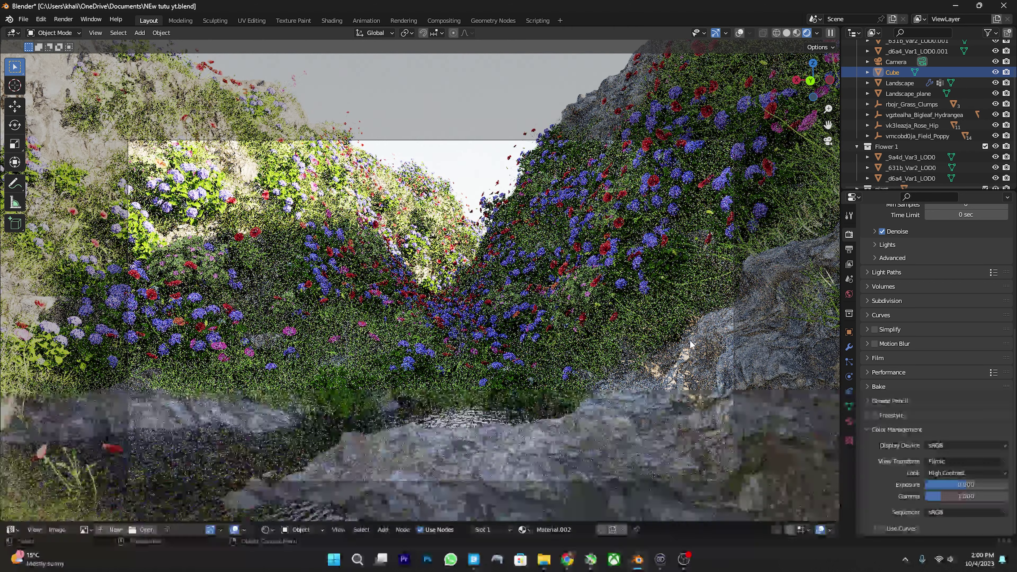
scroll(892, 58, up, 3)
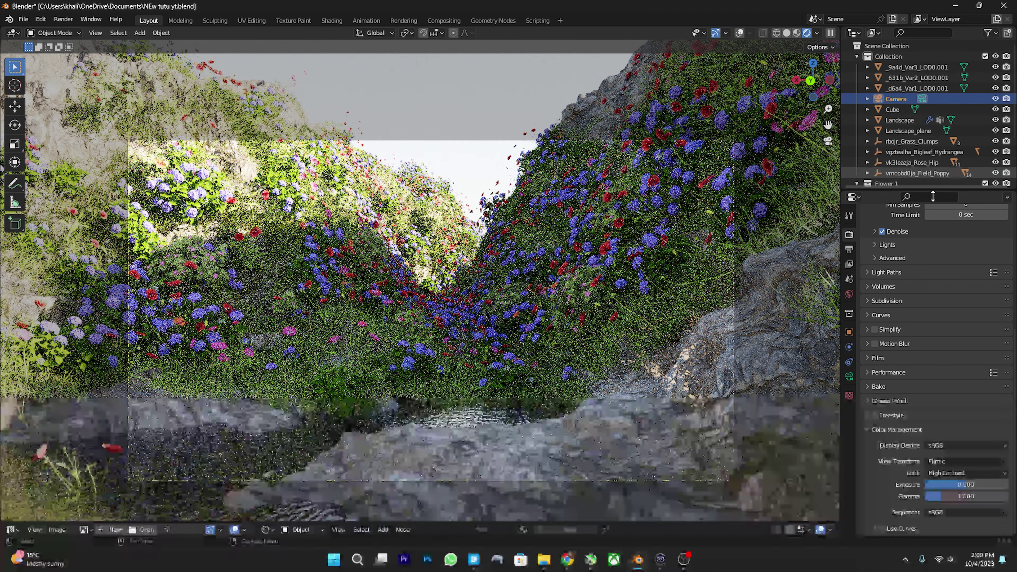
click(916, 99)
click(849, 376)
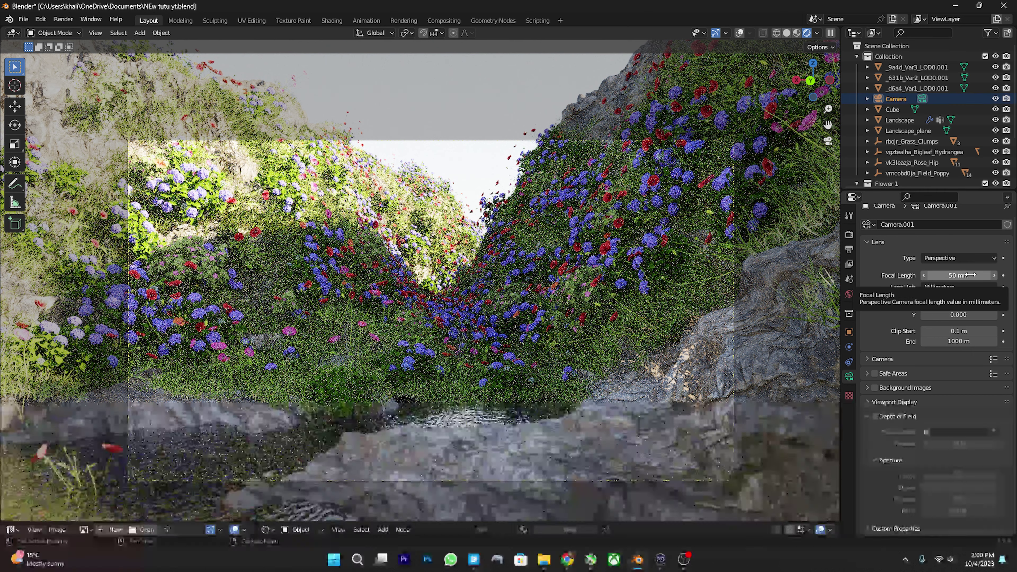
drag(958, 275, 929, 275)
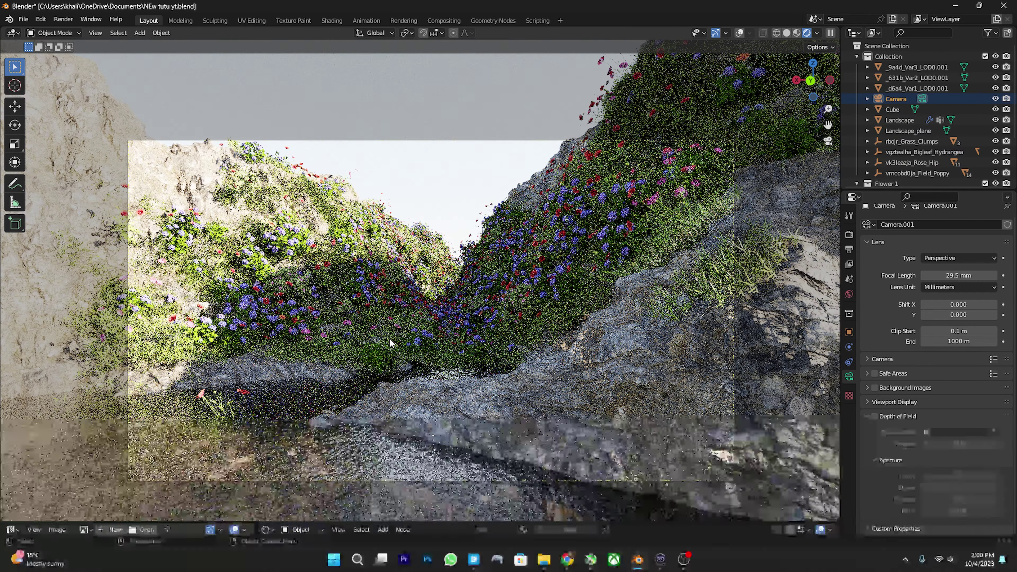
middle_drag(391, 340, 394, 340)
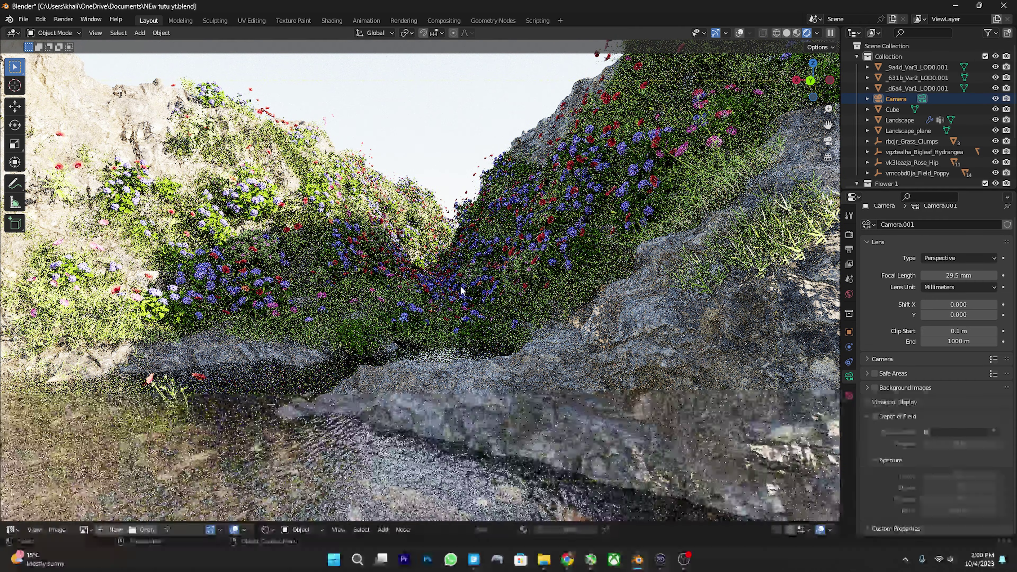
Lower the camera about 0.1 m along Z in camera view and save the file.
key(ctrl+alt+KP_0)
key(g)
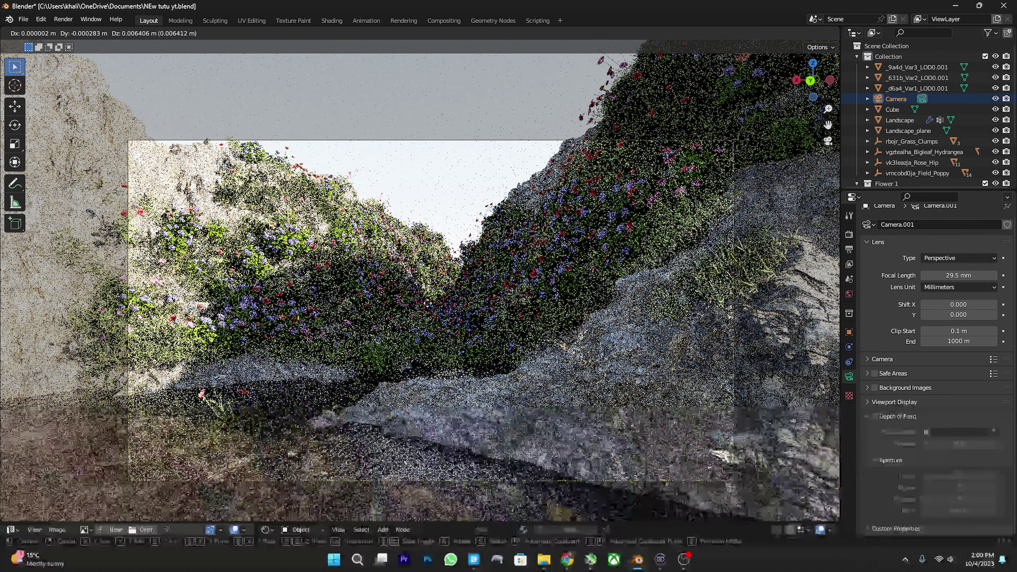
key(z)
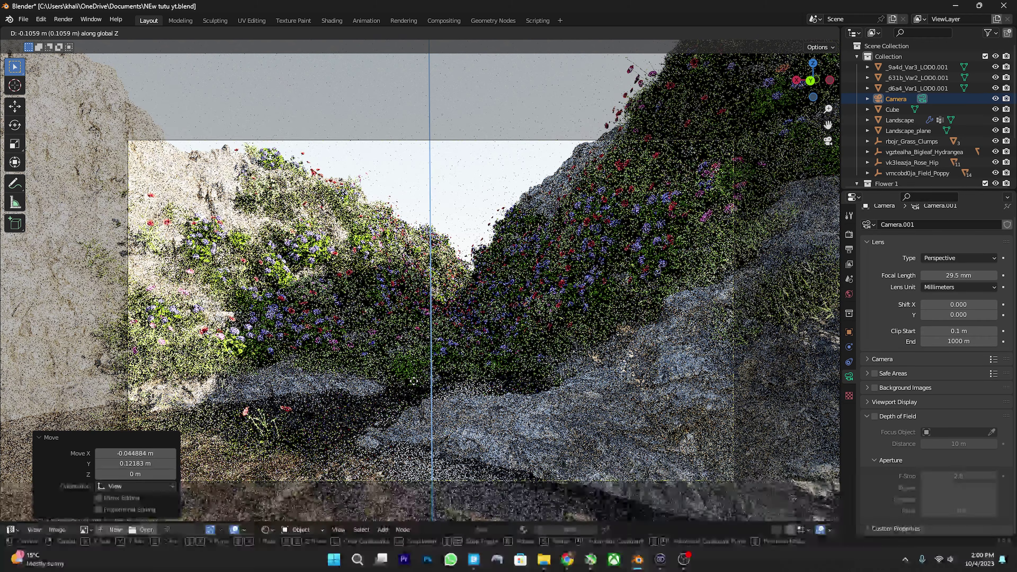
click(413, 380)
key(ctrl+s)
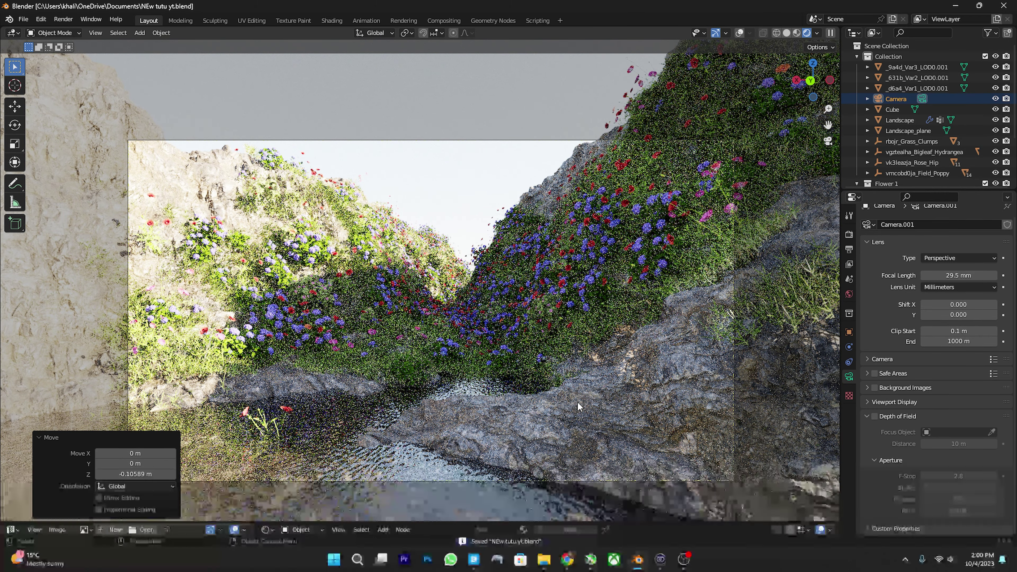
click(82, 438)
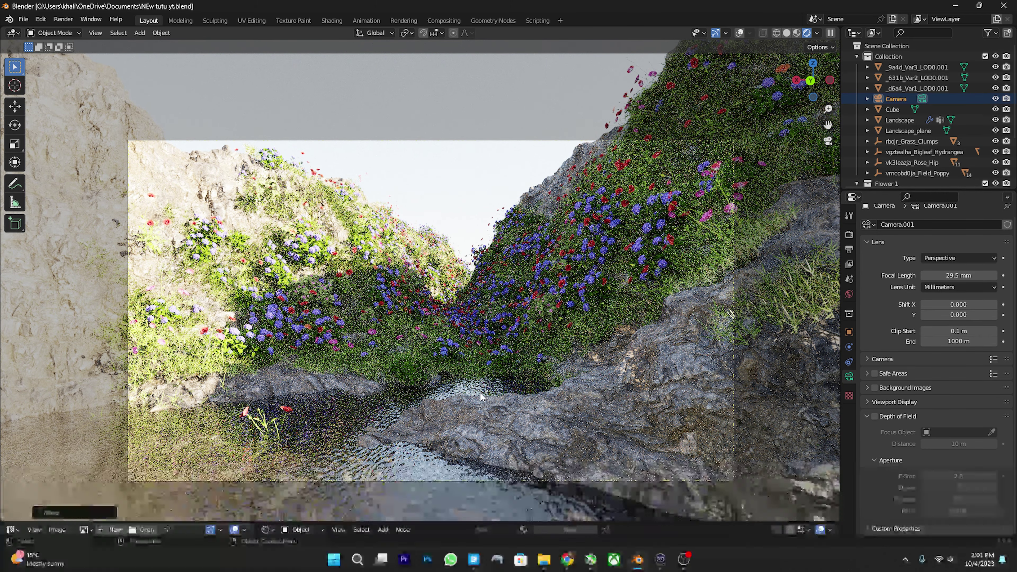